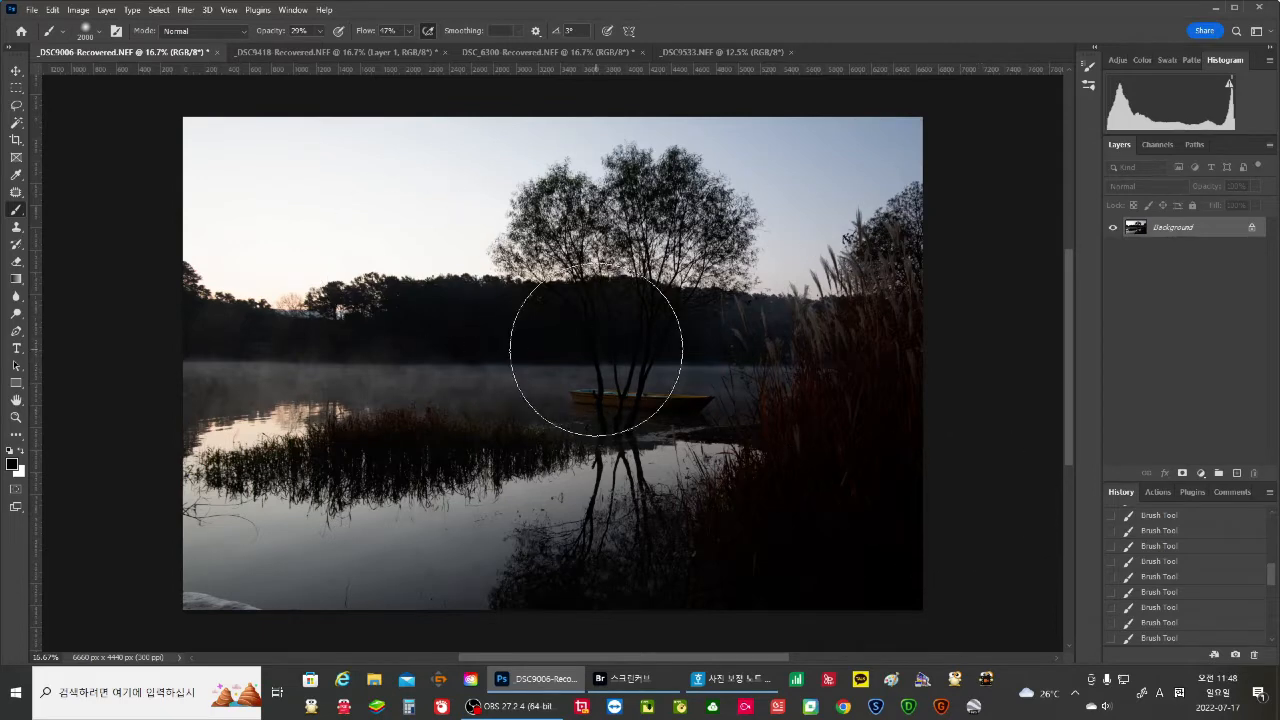
Look through the four open photos and return to the dark lake photo _DSC9006-Recovered.NEF.
left_click(318, 51)
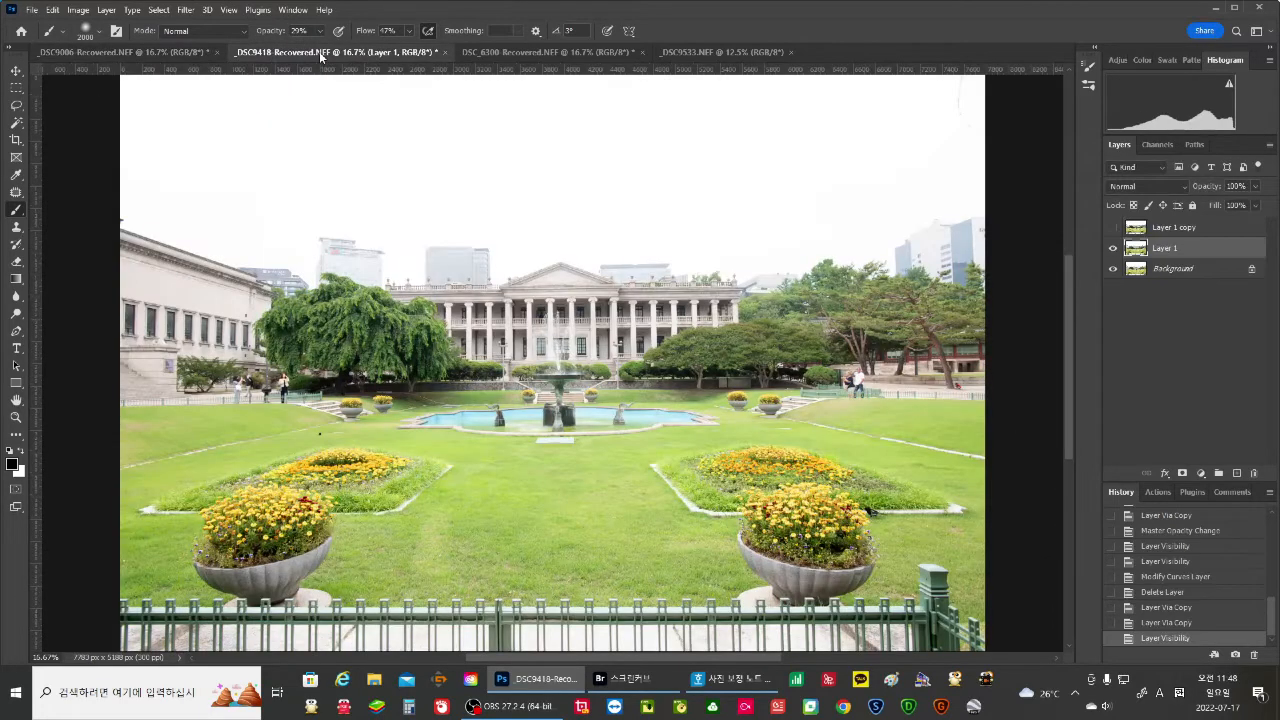
left_click(556, 53)
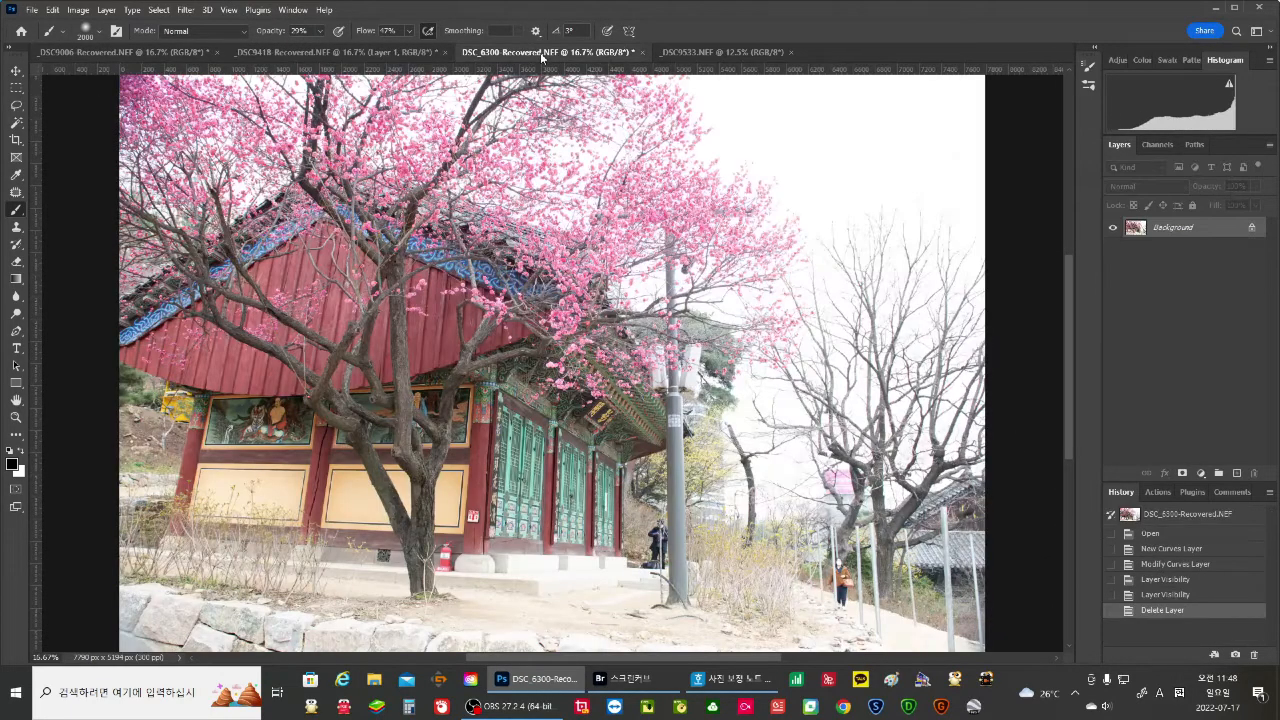
left_click(739, 53)
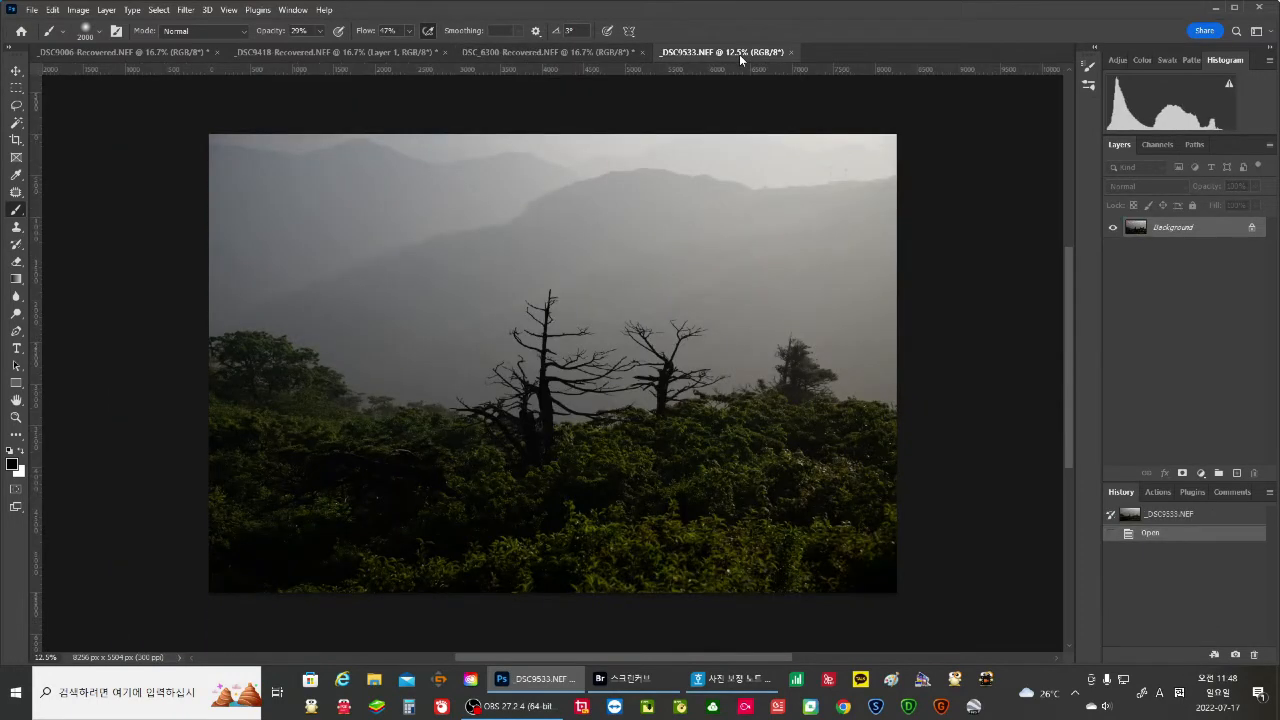
left_click(145, 51)
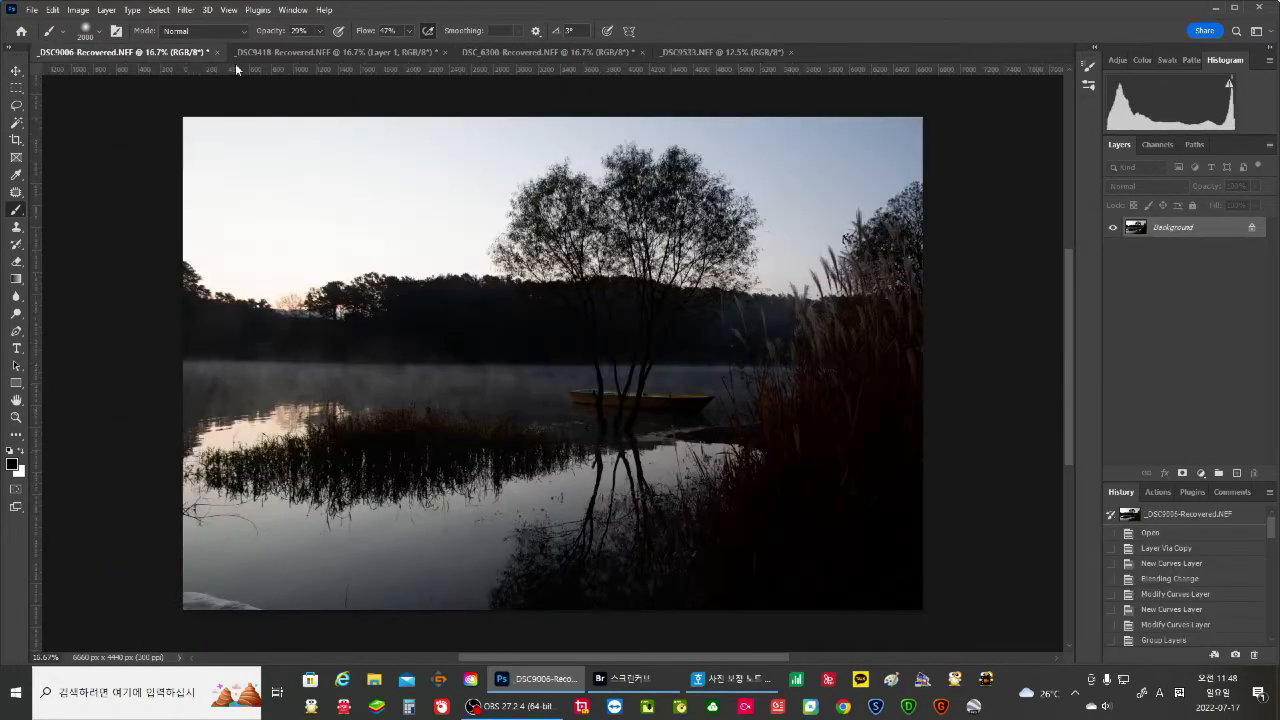
left_click(697, 51)
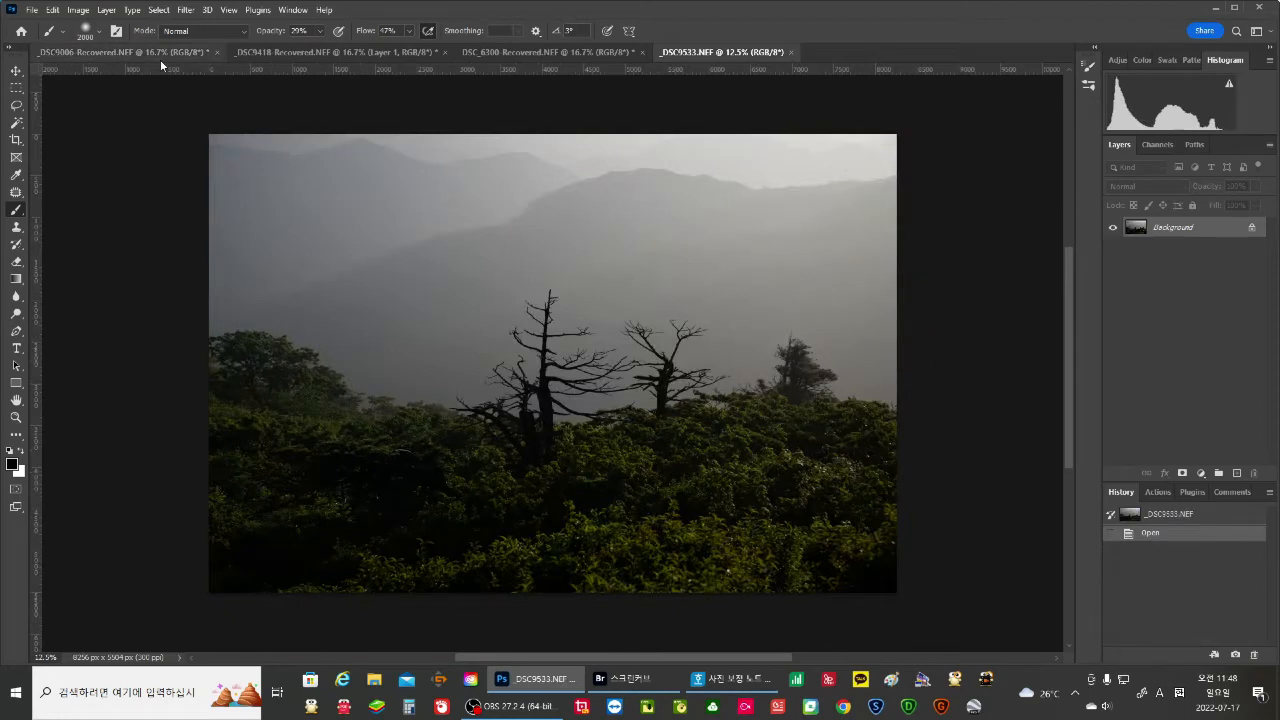
left_click(158, 54)
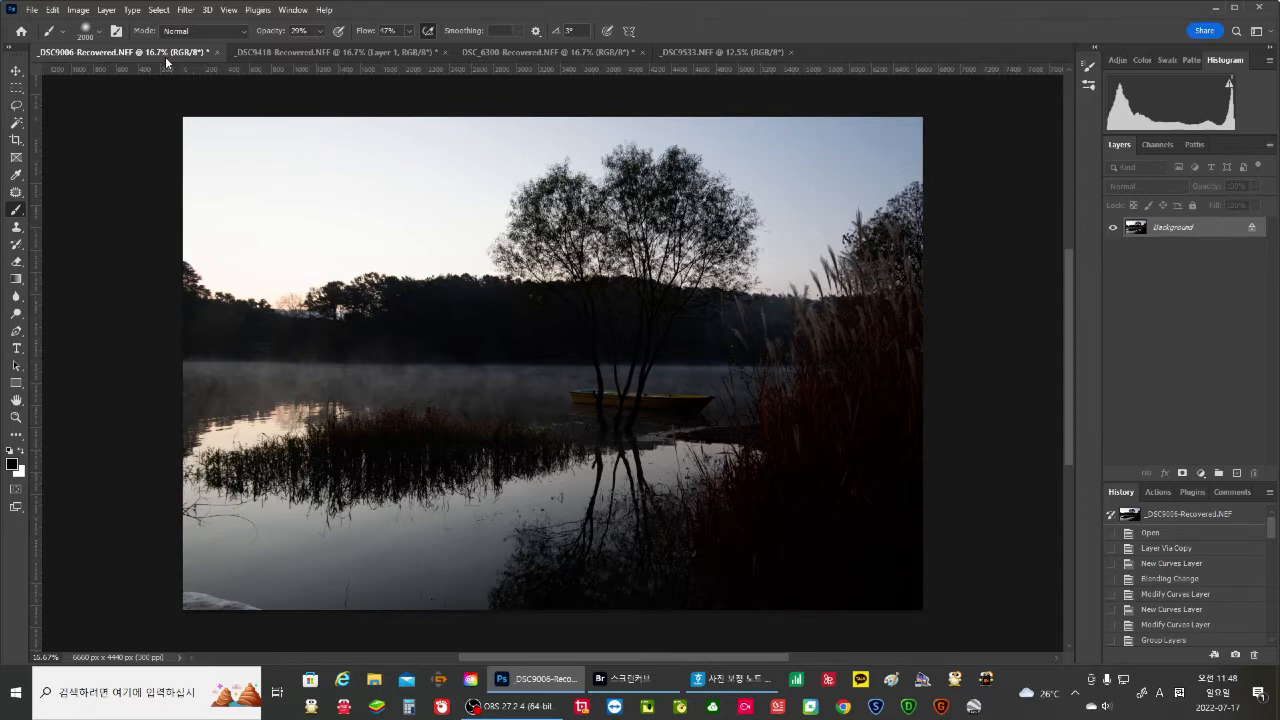
Duplicate the lake photo's Background layer, duplicate that copy again, and hide the uppermost copy.
left_click(1201, 473)
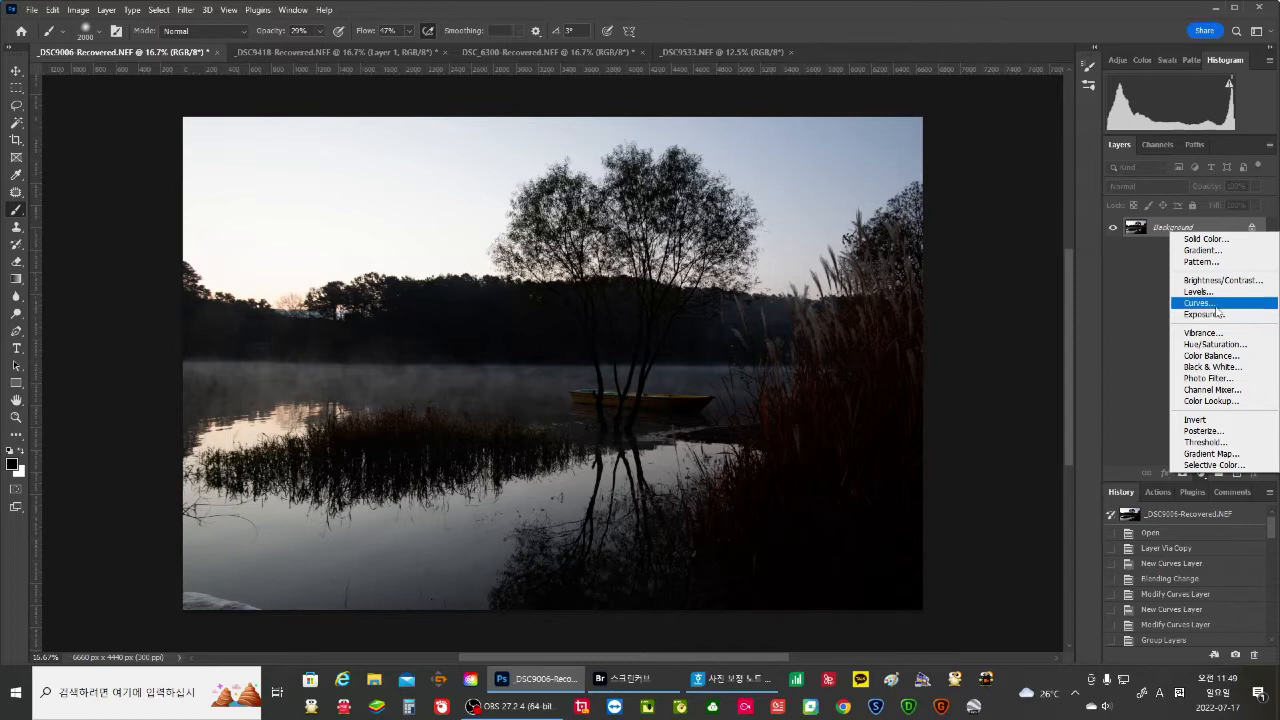
left_click(1135, 360)
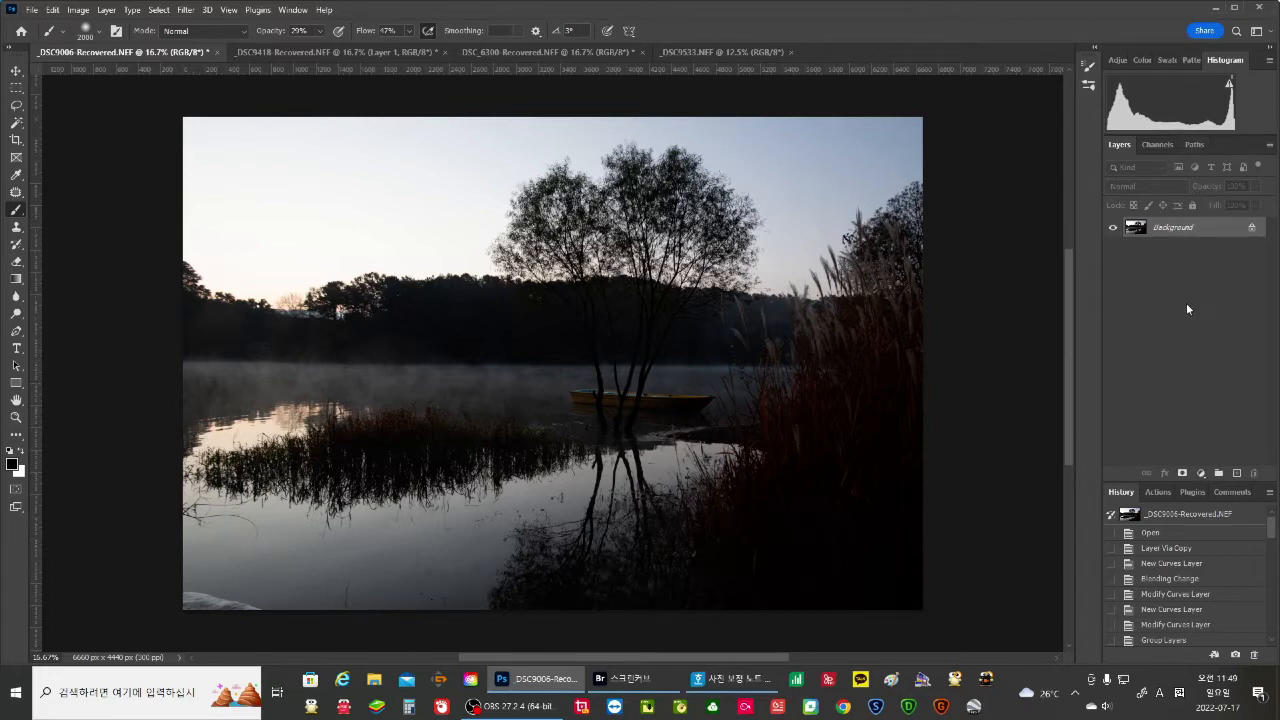
key("ctrl+j")
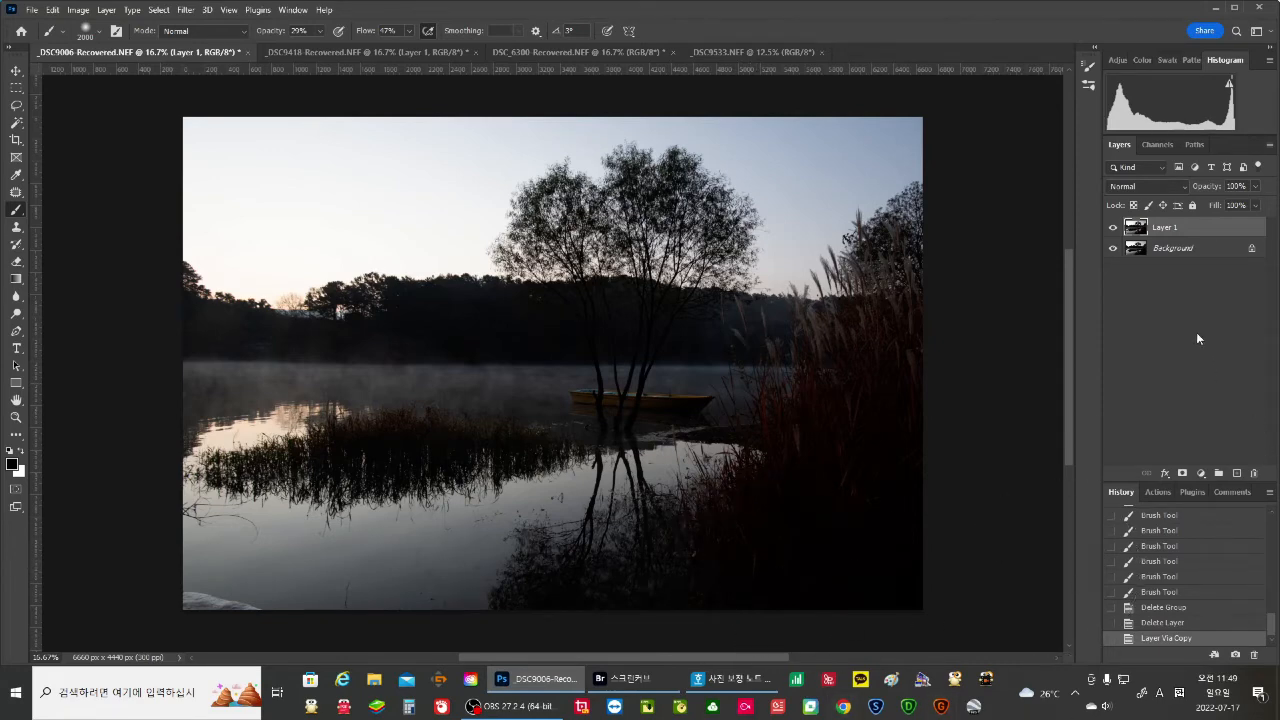
key("ctrl+j")
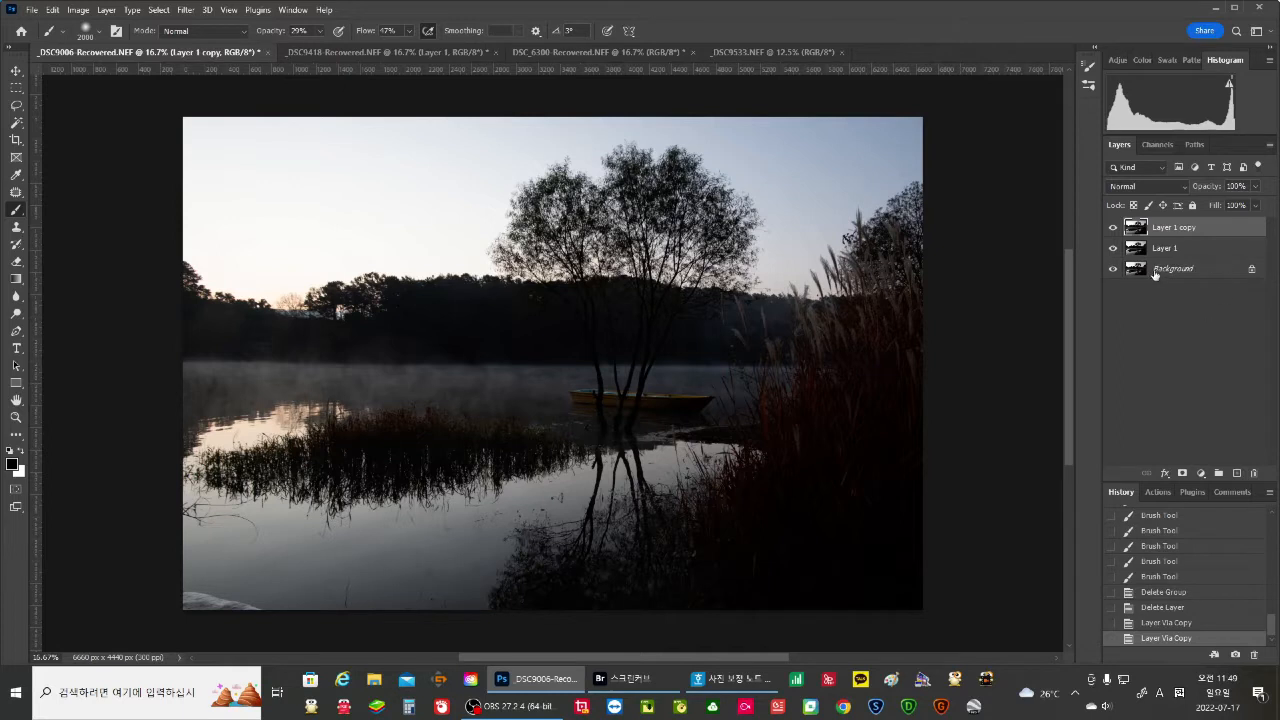
left_click(1113, 227)
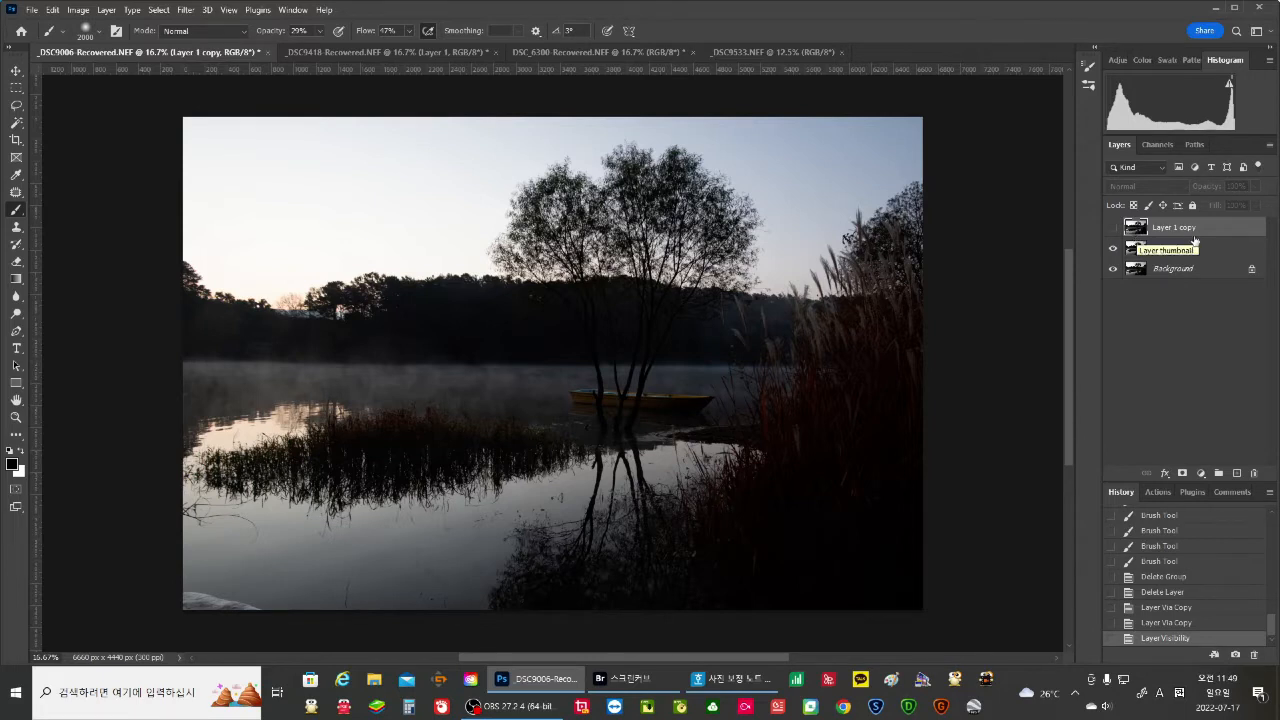
Set the blending mode of Layer 1 to Screen.
left_click(1135, 253)
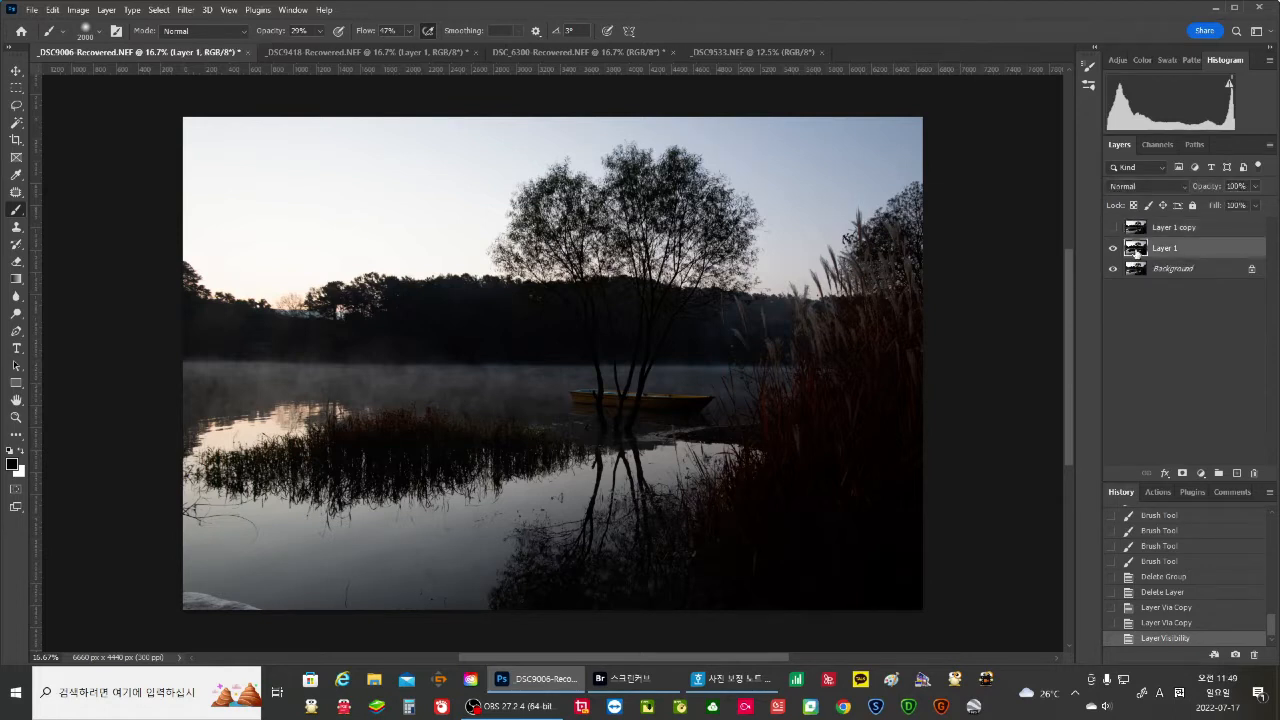
mouse_move(780, 457)
left_mouse_down()
mouse_move(689, 499)
mouse_move(799, 554)
left_mouse_up()
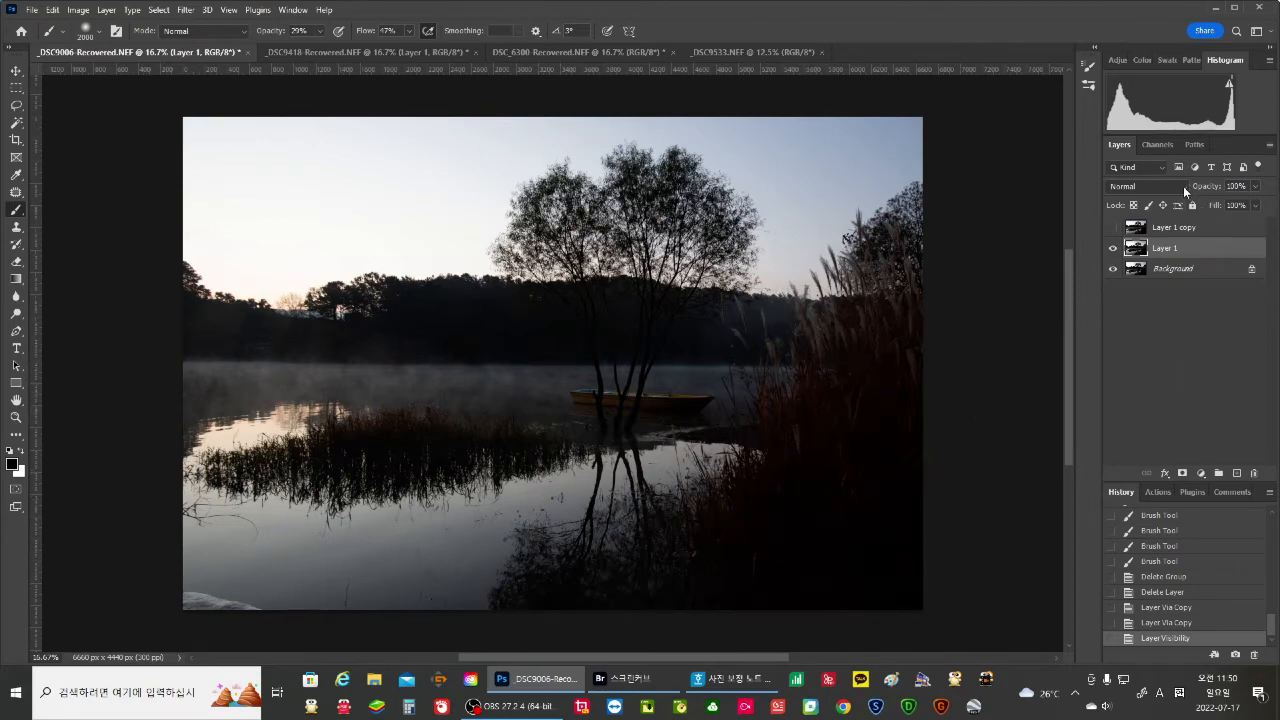
left_click(1182, 187)
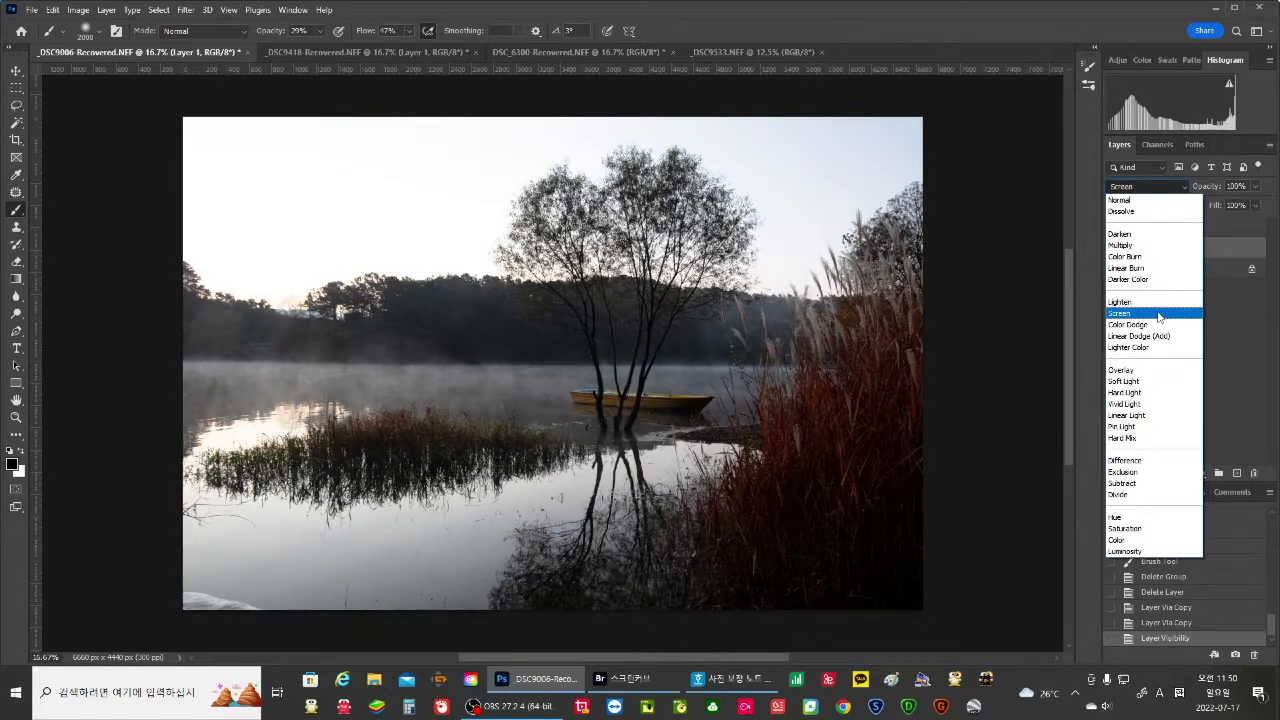
left_click(1159, 317)
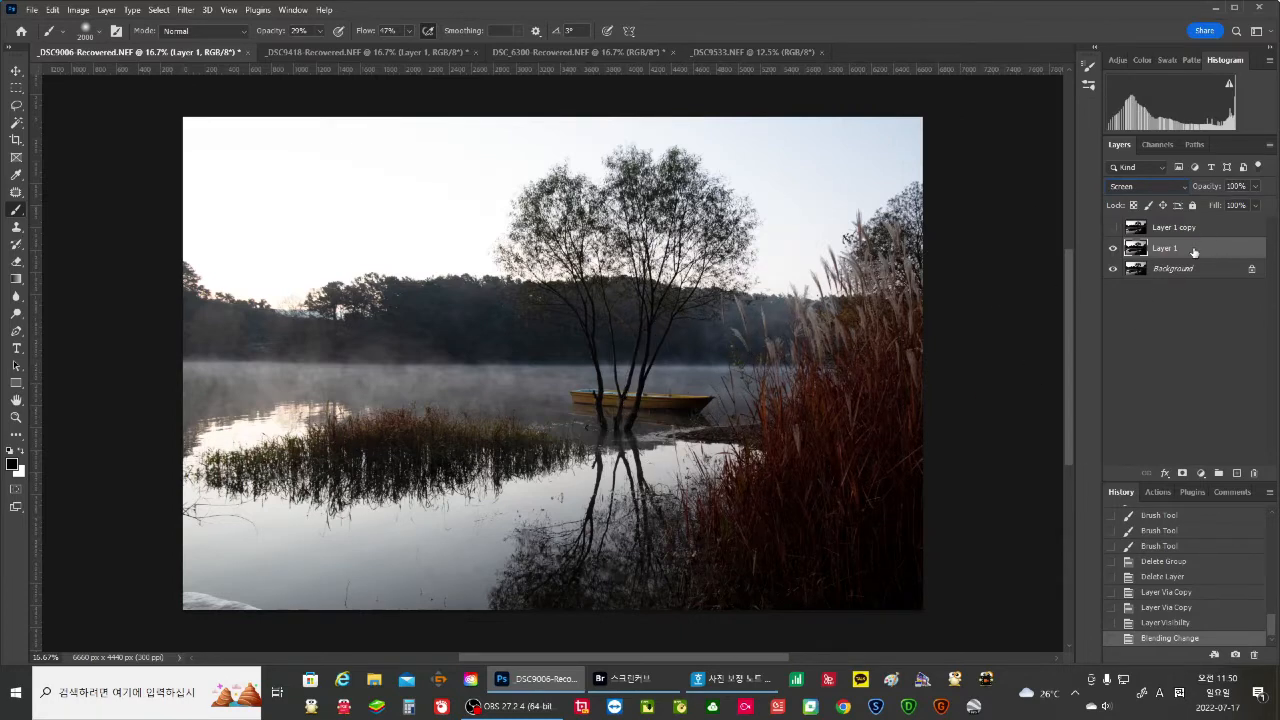
Duplicate the Screen-blended Layer 1 twice to stack the brightening effect.
key("ctrl+j")
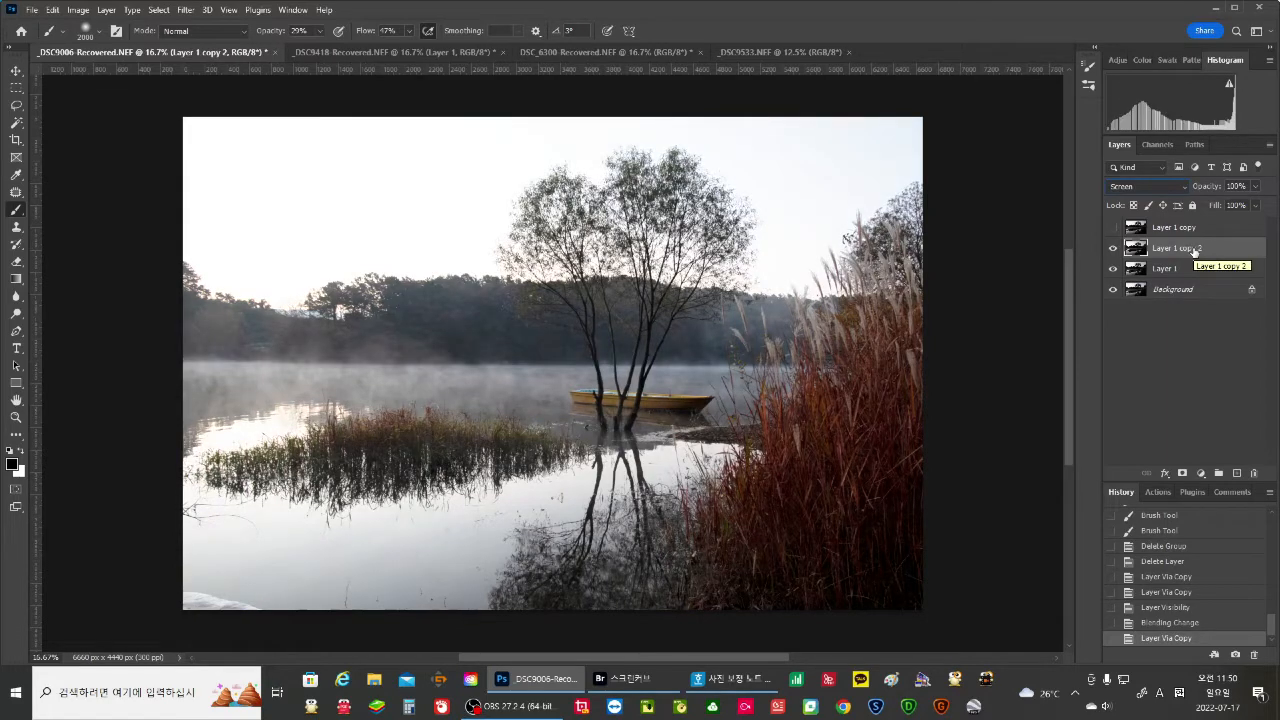
key("ctrl+j")
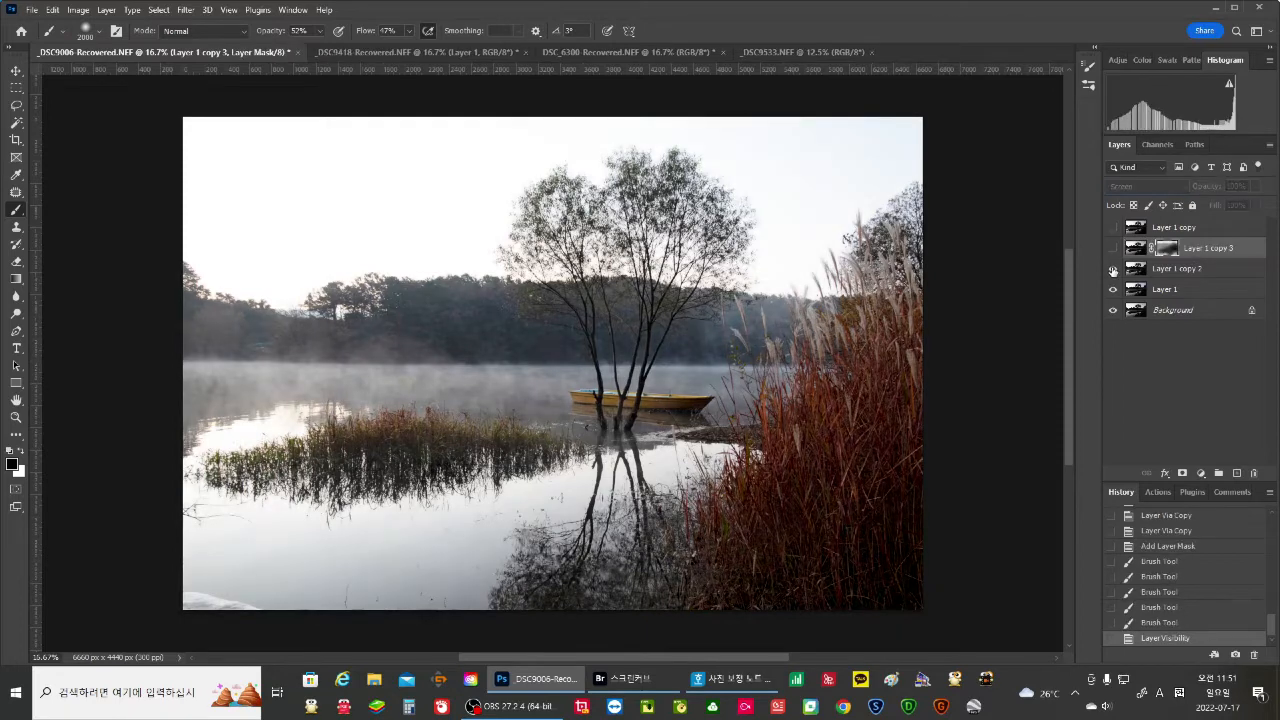
Hide Layer 1 copy 2, delete the masked Layer 1 copy 3, and delete Layer 1 copy 2 as well.
left_click(1113, 268)
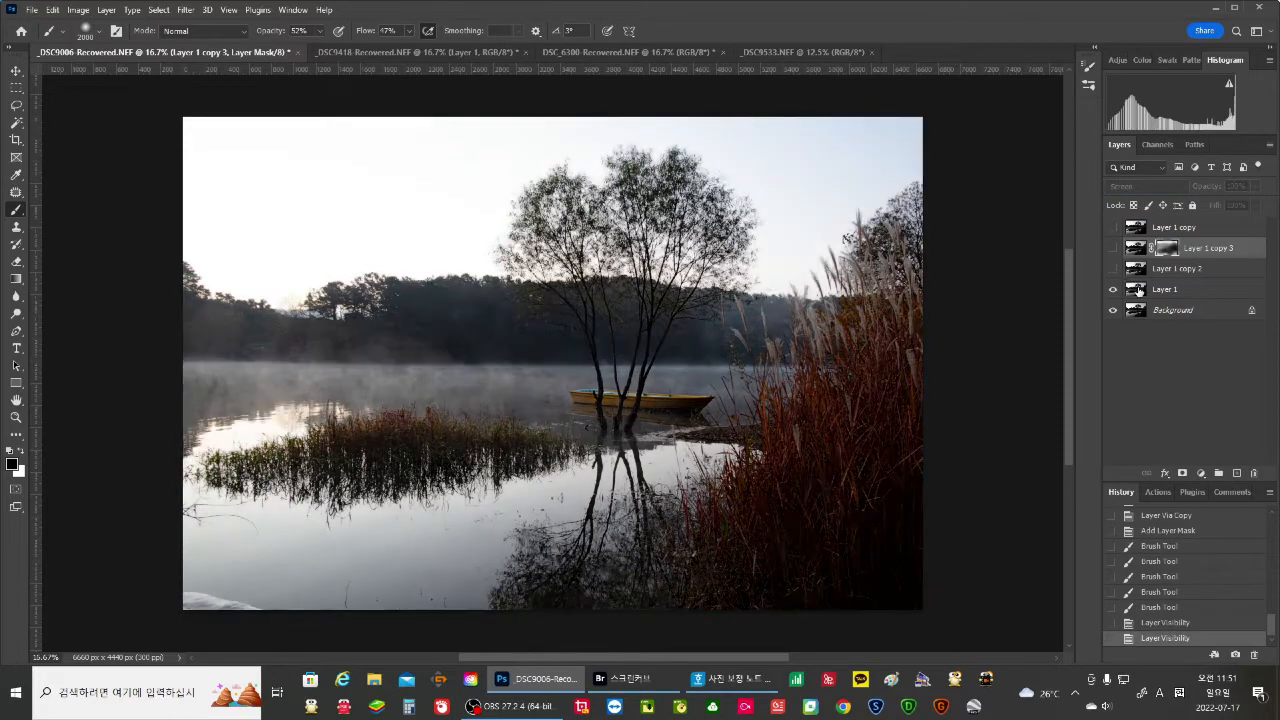
left_click(1138, 290)
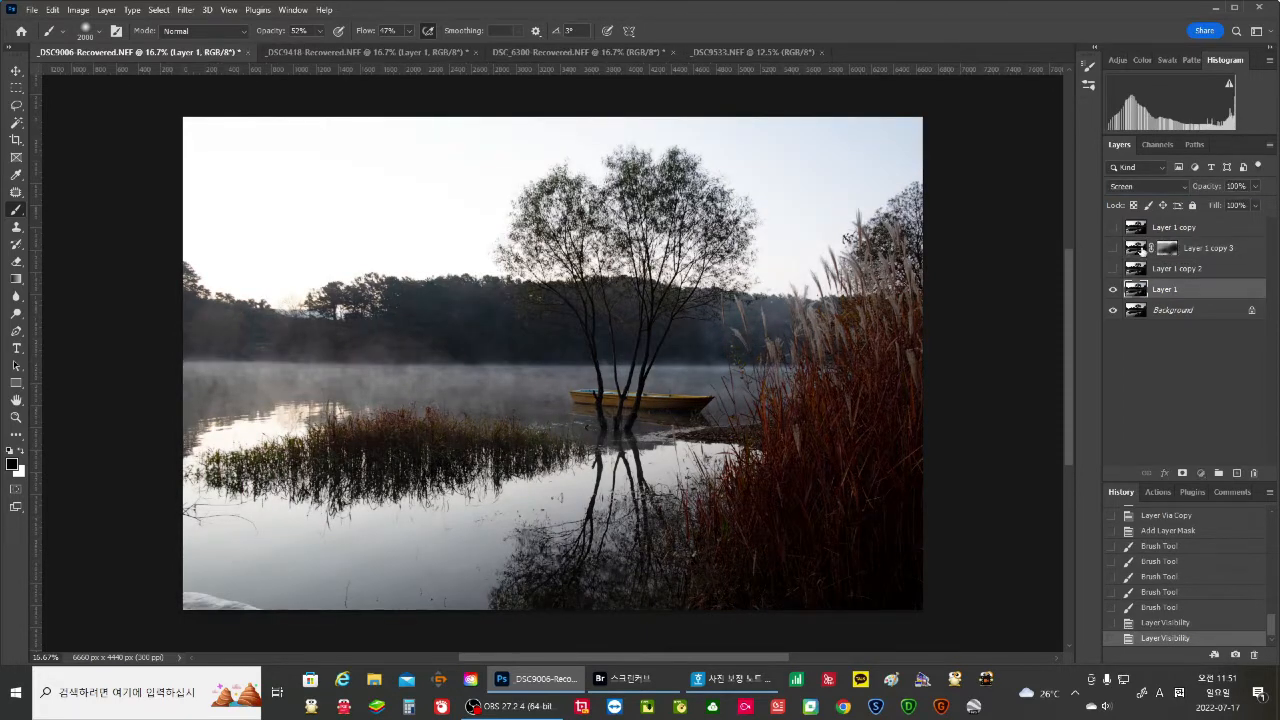
left_click(1142, 249)
key("Delete")
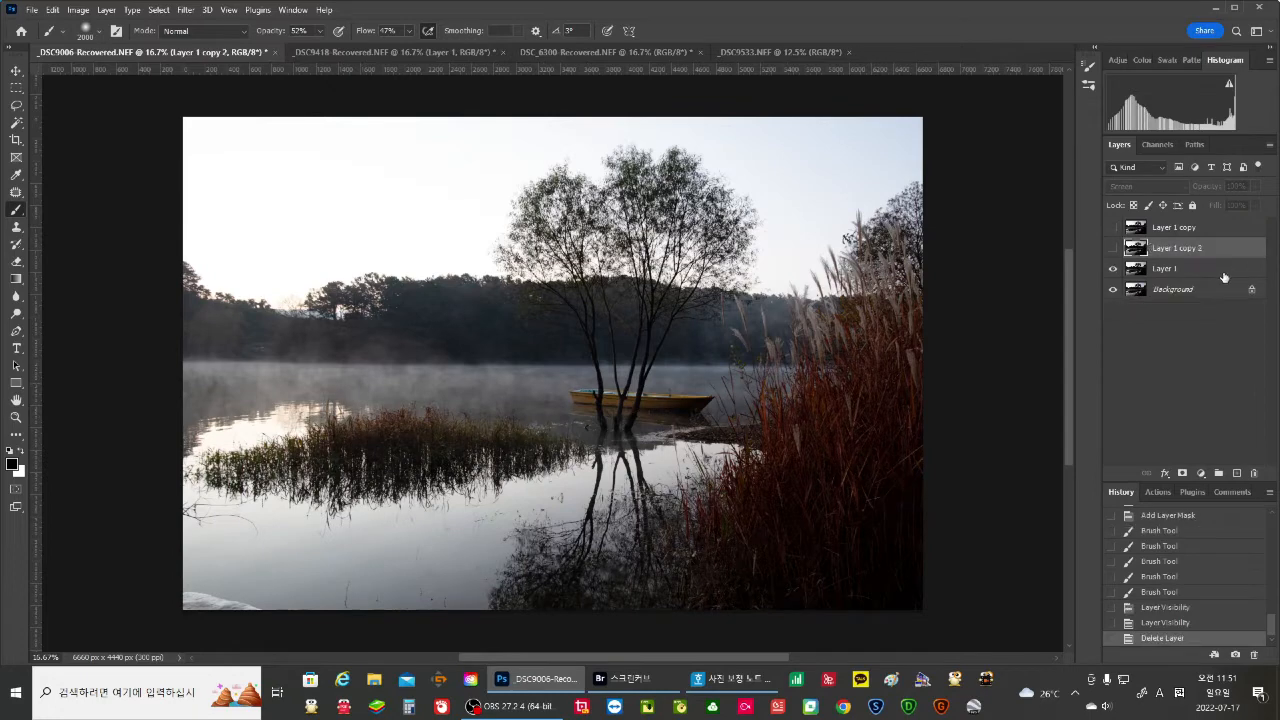
key("Delete")
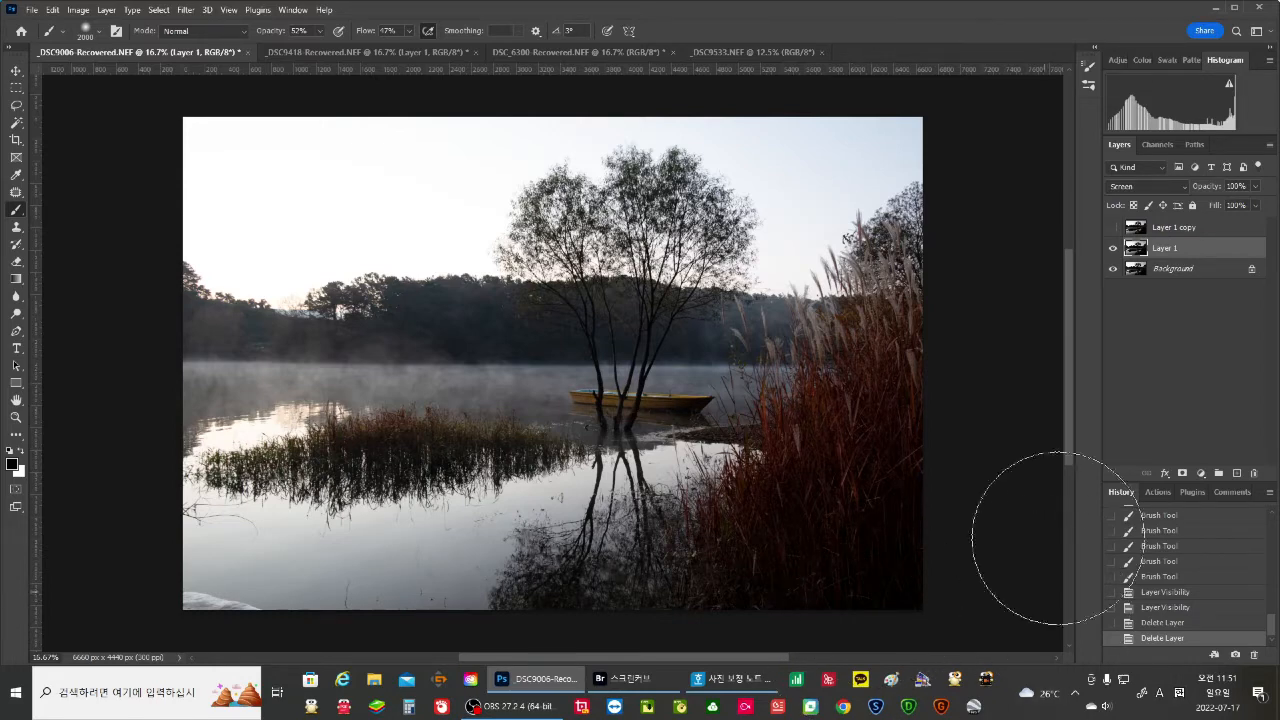
Hide the Screen-blended Layer 1 and show Layer 1 copy.
left_click(1112, 250)
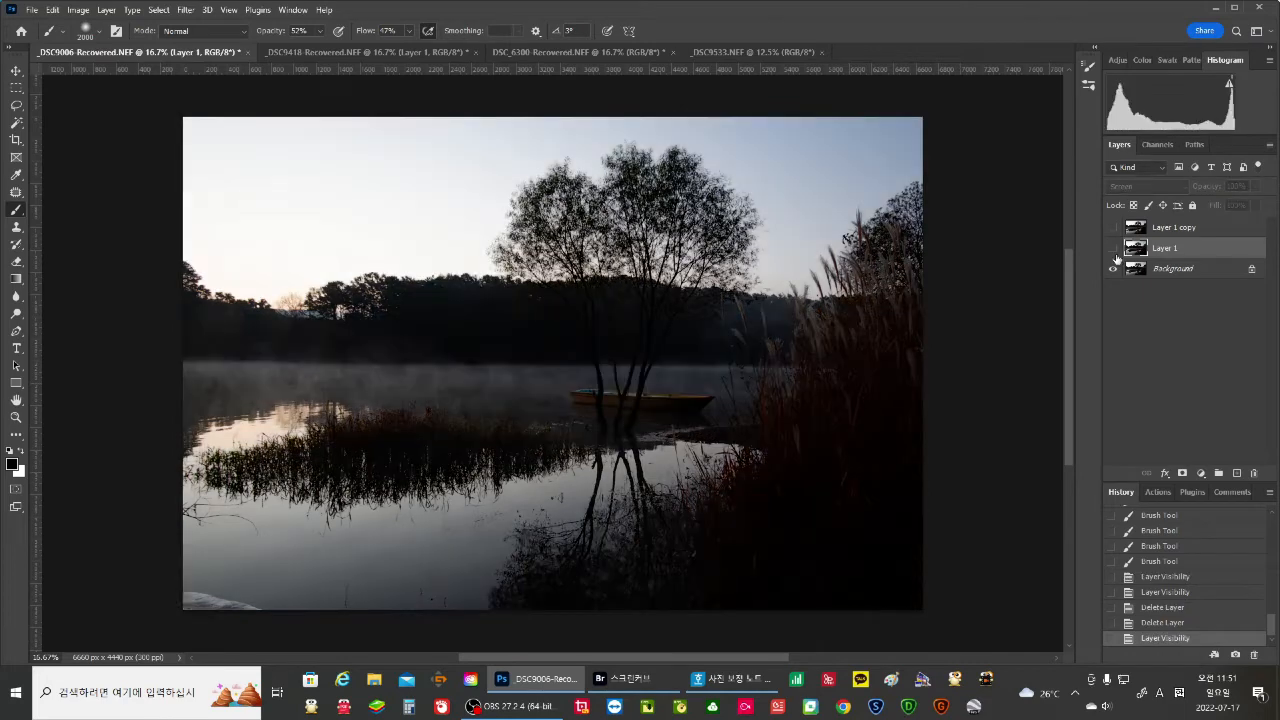
left_click(1113, 228)
left_click(1201, 473)
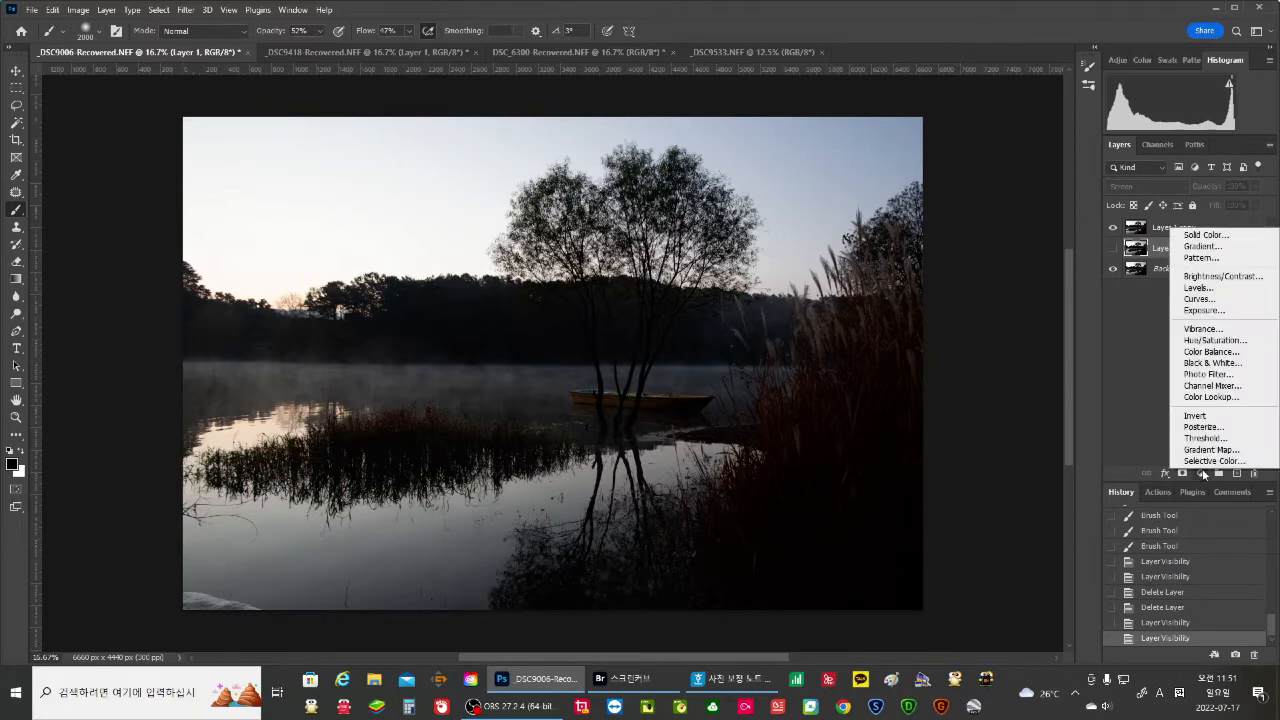
left_click(1198, 299)
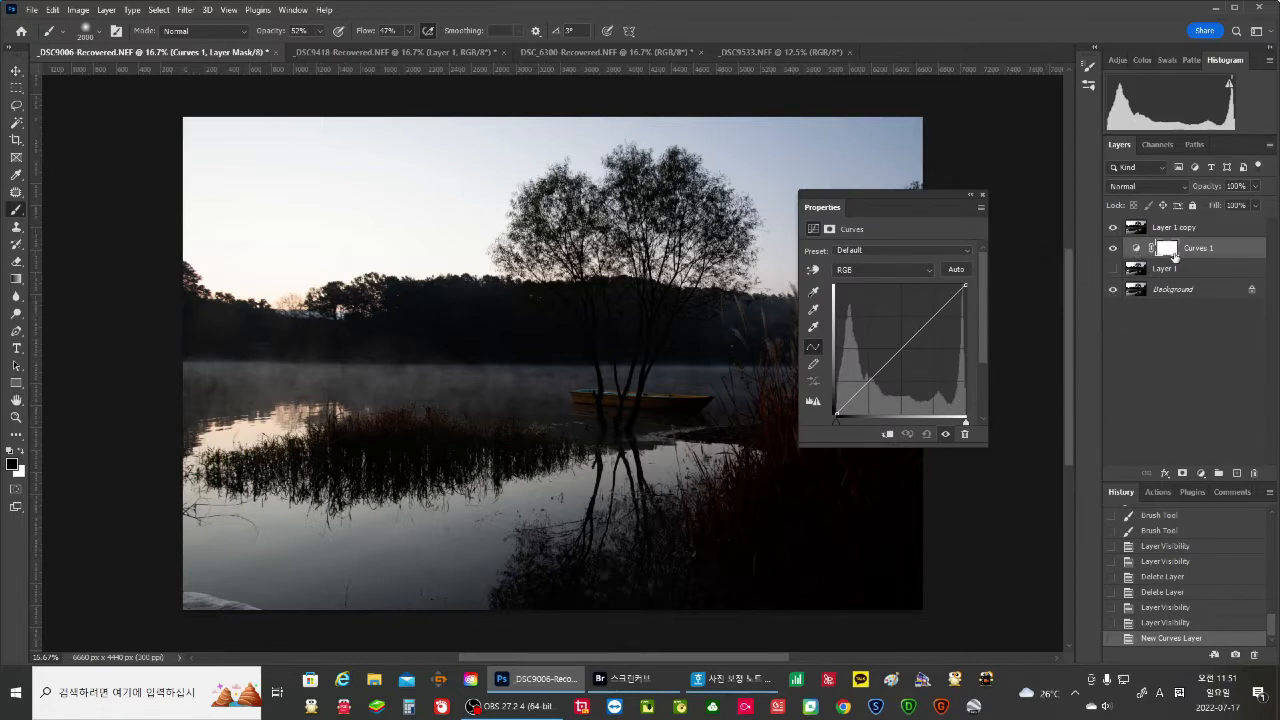
left_click(982, 194)
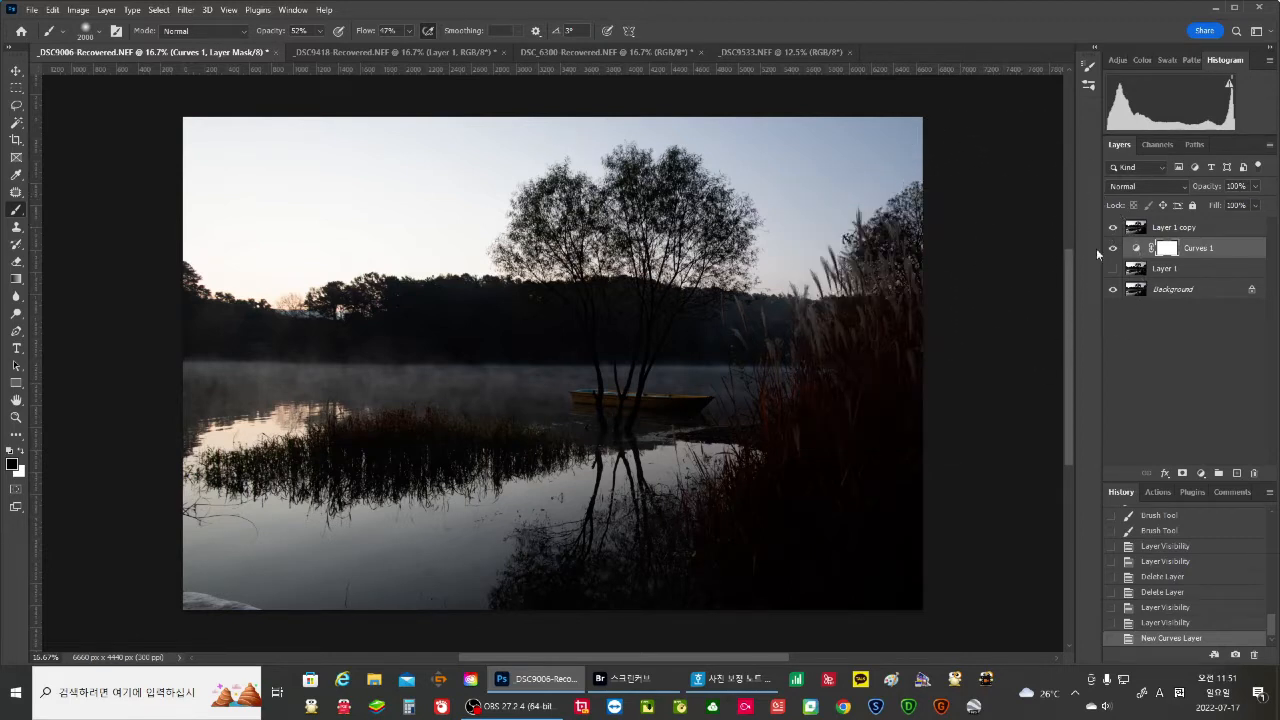
left_click(1138, 249)
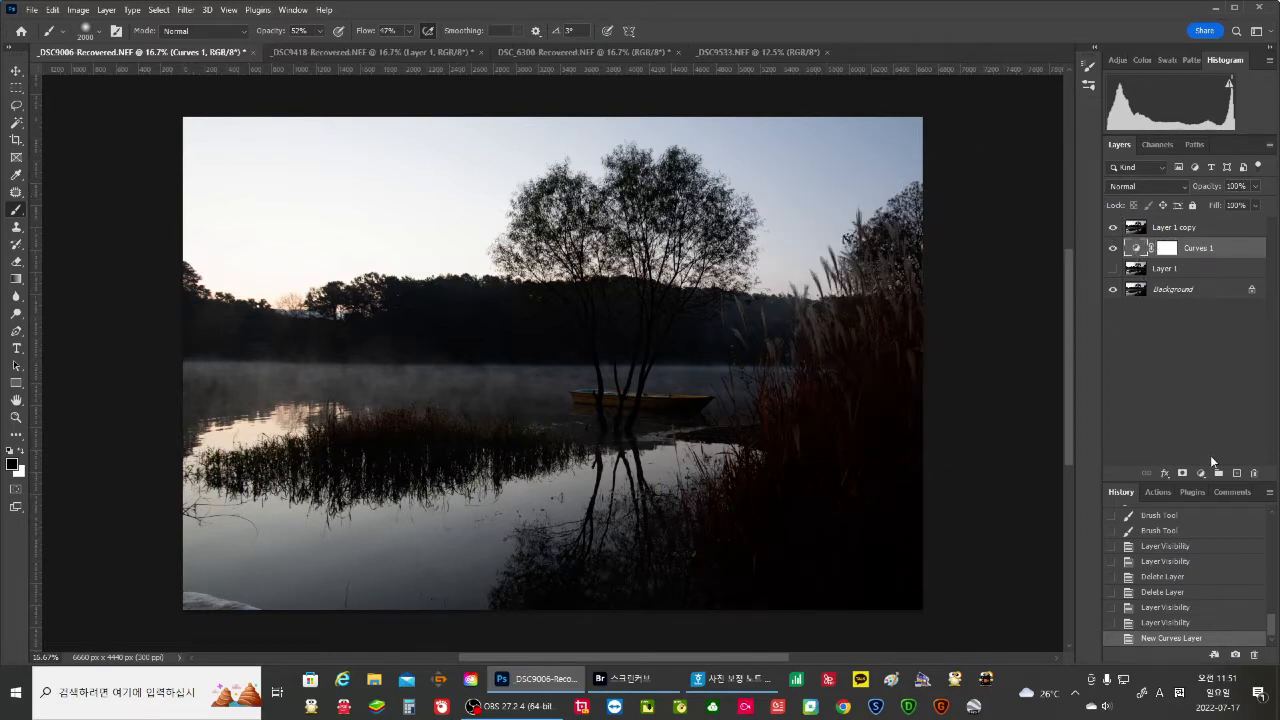
left_click(1254, 473)
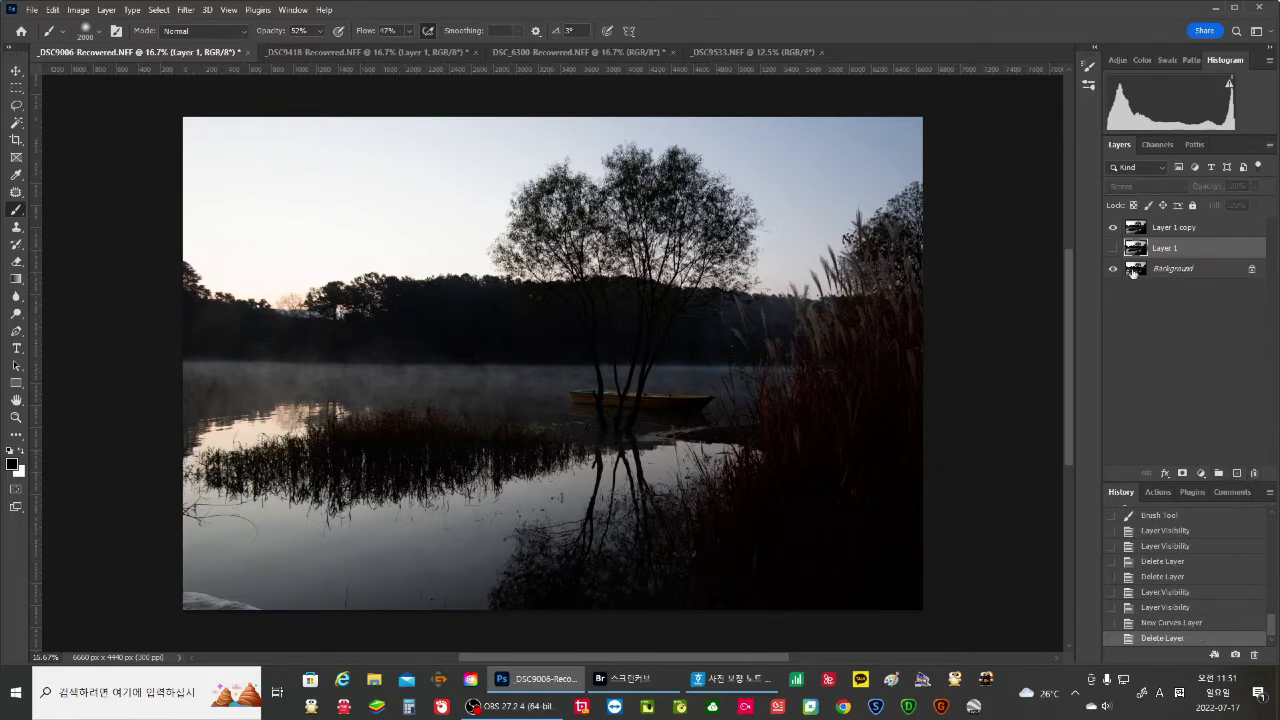
Add an unchanged Curves adjustment layer above Layer 1 copy and set its blending mode to Screen.
left_click(1134, 233)
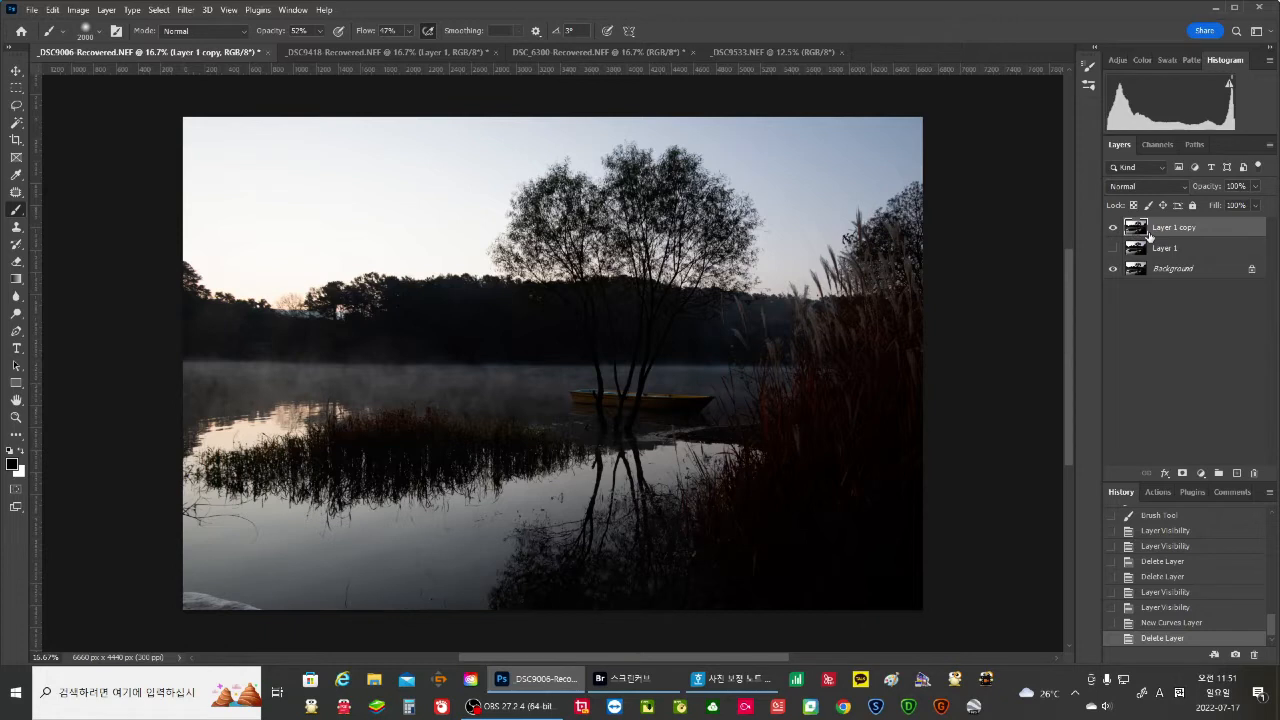
left_click(1201, 477)
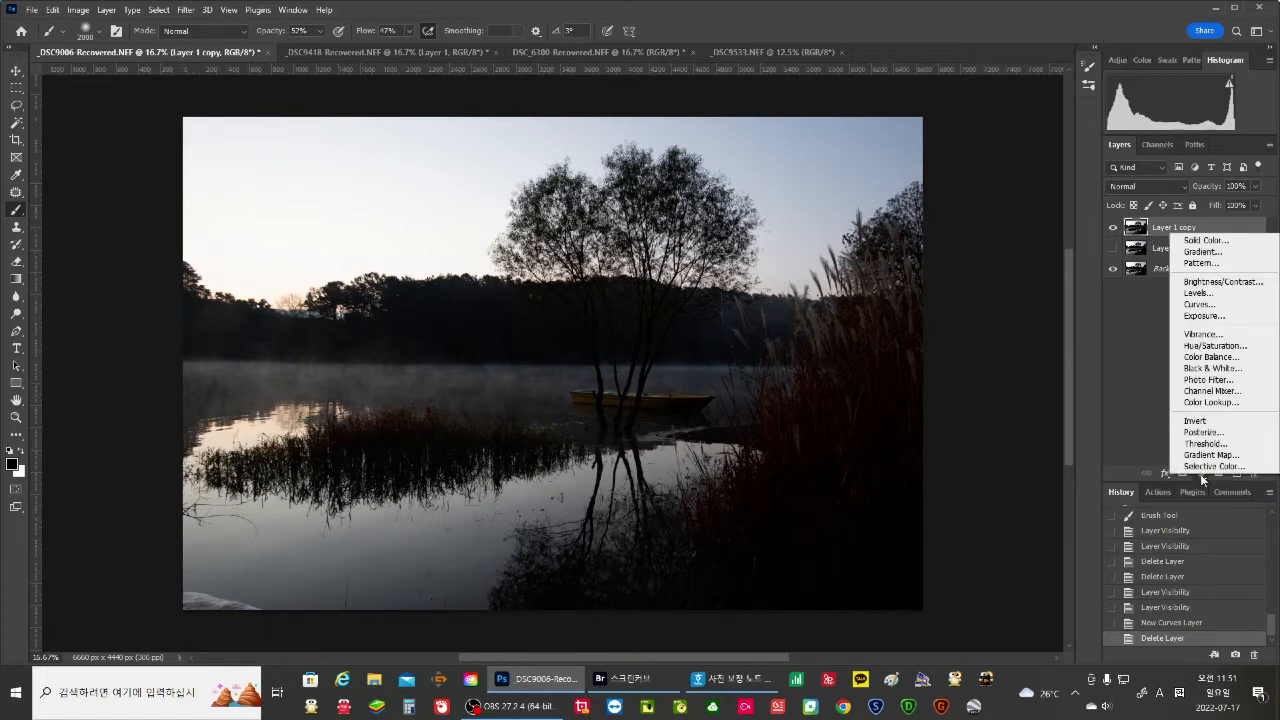
left_click(1203, 308)
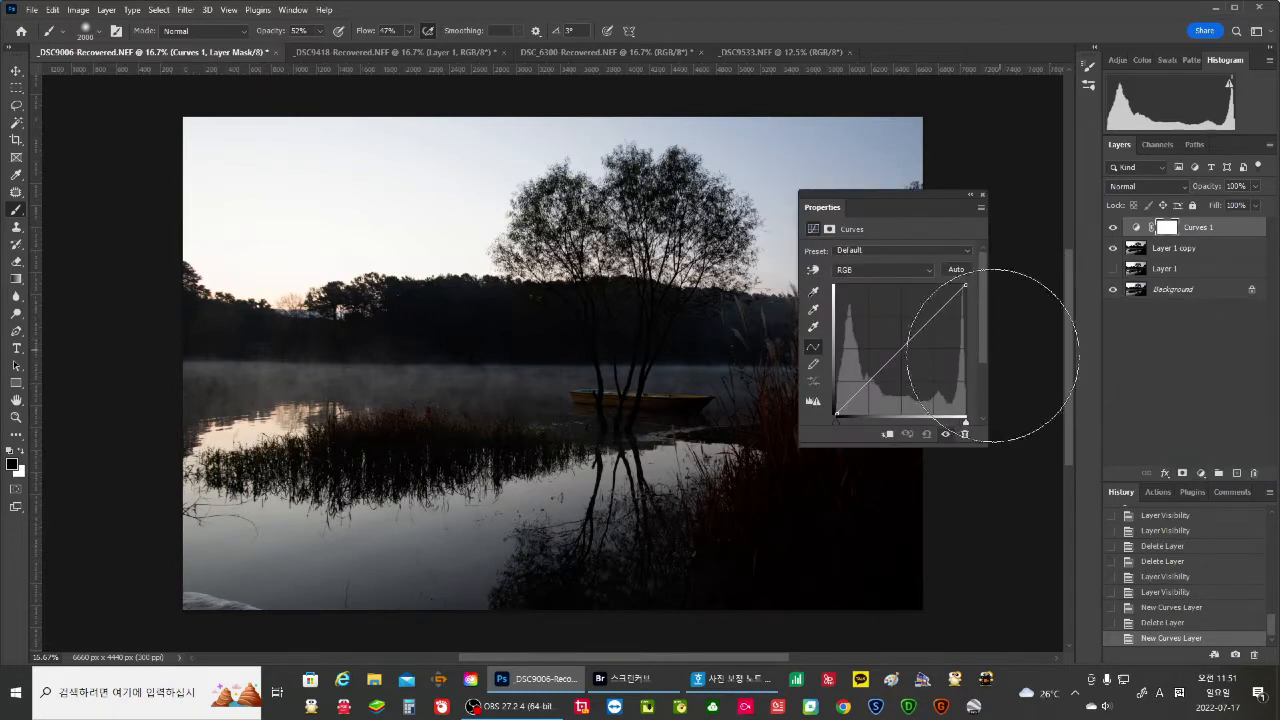
left_click(1184, 186)
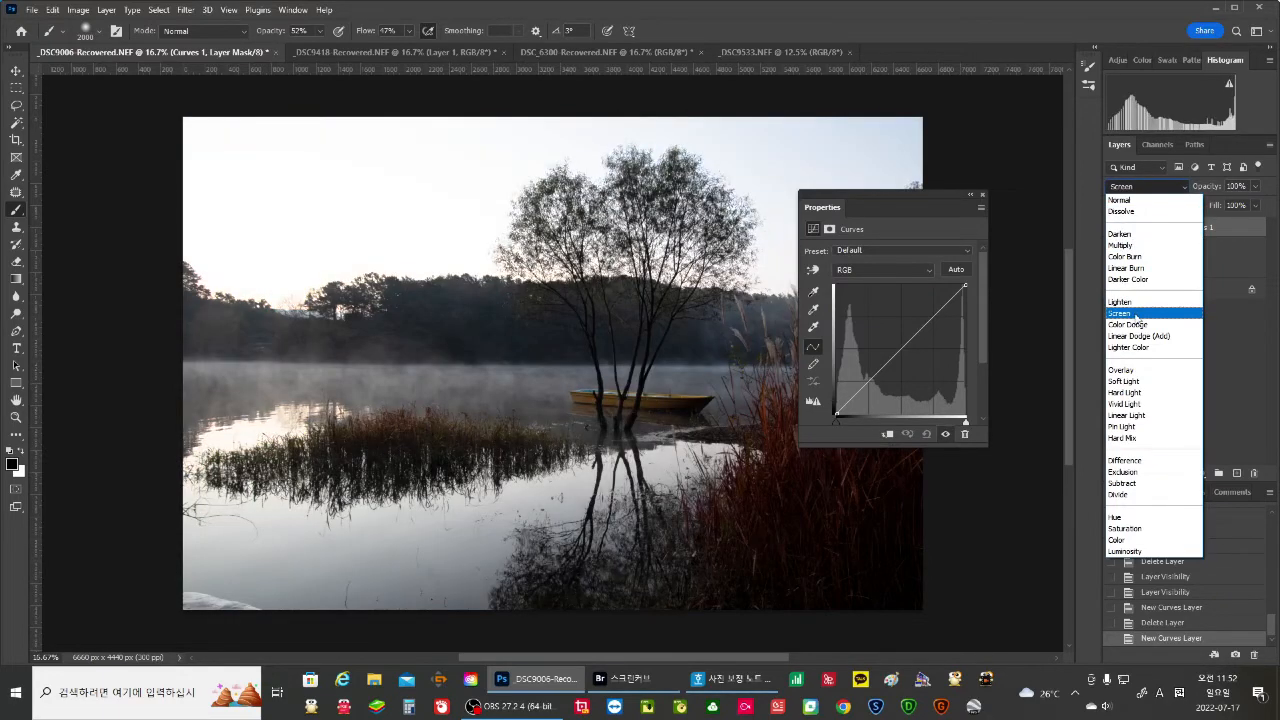
left_click(1136, 314)
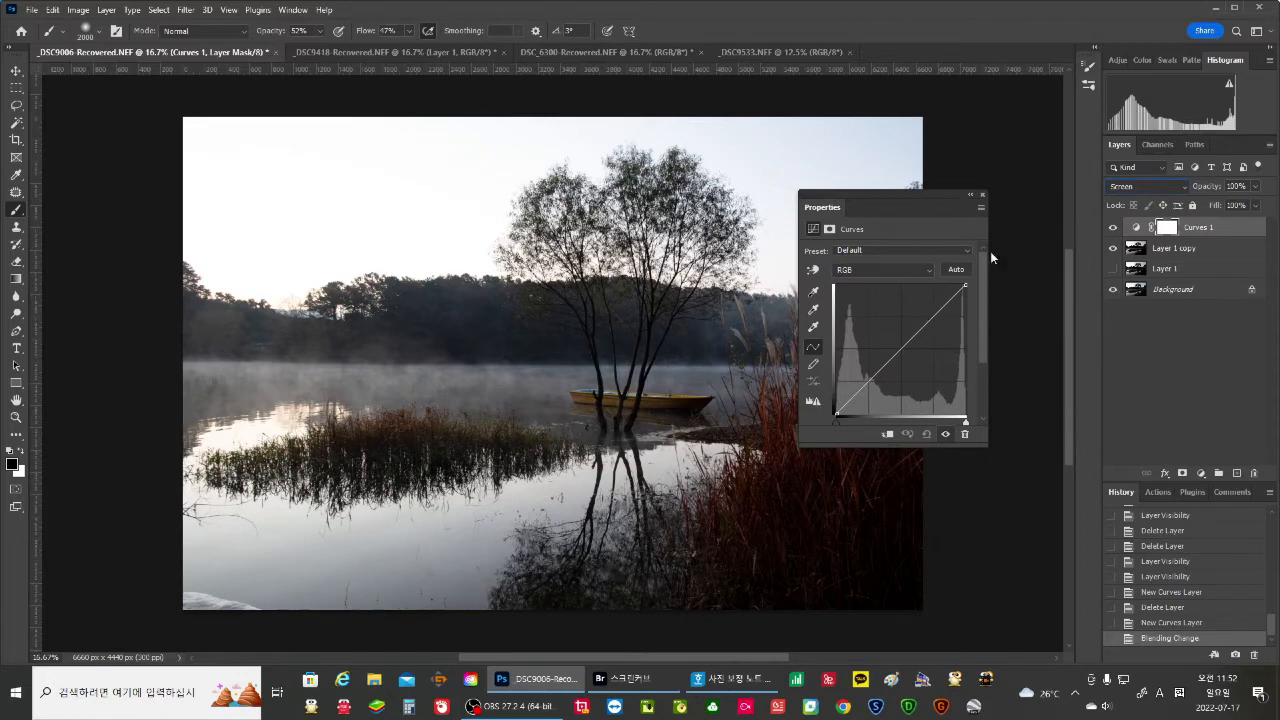
left_click(983, 194)
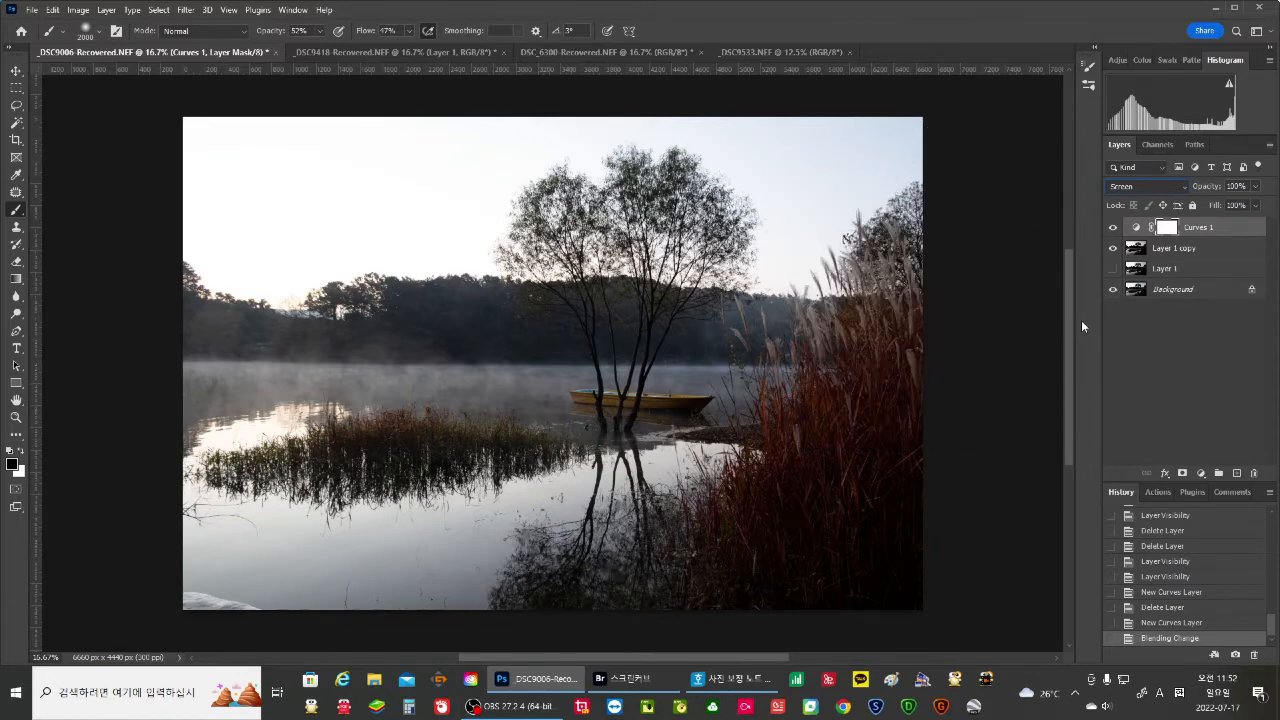
Hide Curves 1 and Layer 1 copy, and show Layer 1 to compare the two Screen brightening methods.
left_click(1112, 269)
left_click(1114, 228)
left_click(1113, 249)
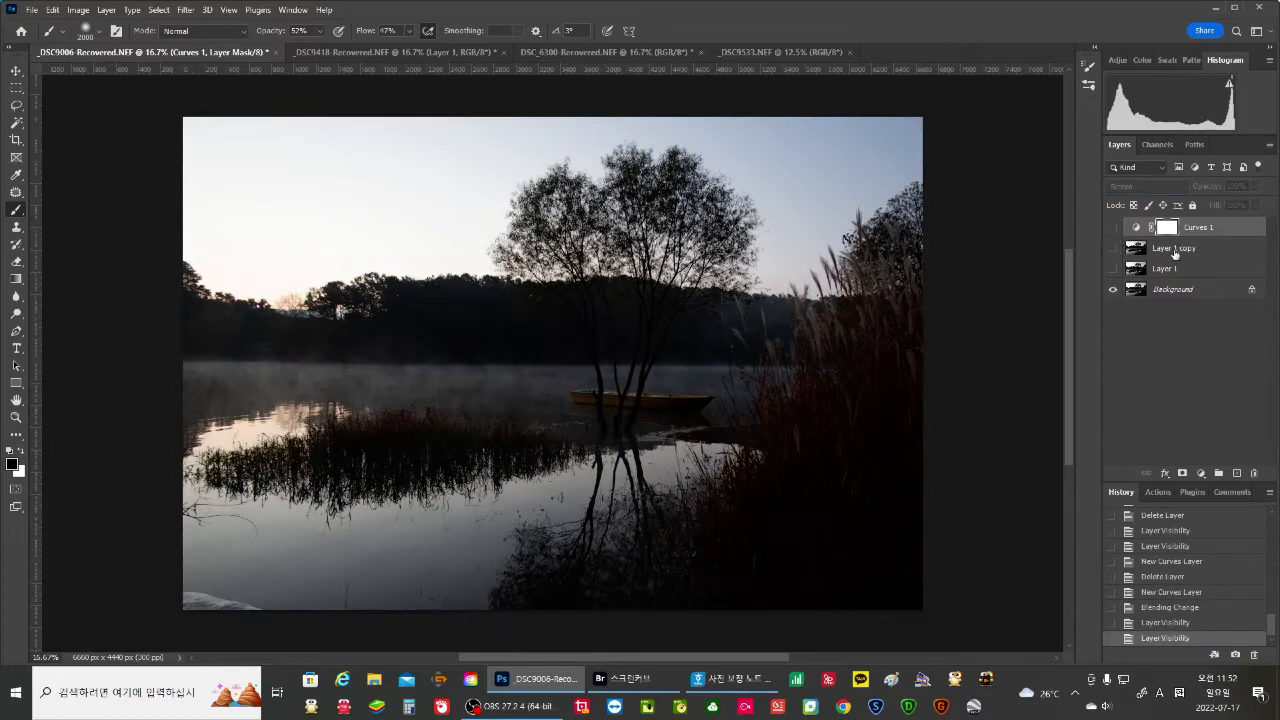
left_click(1112, 269)
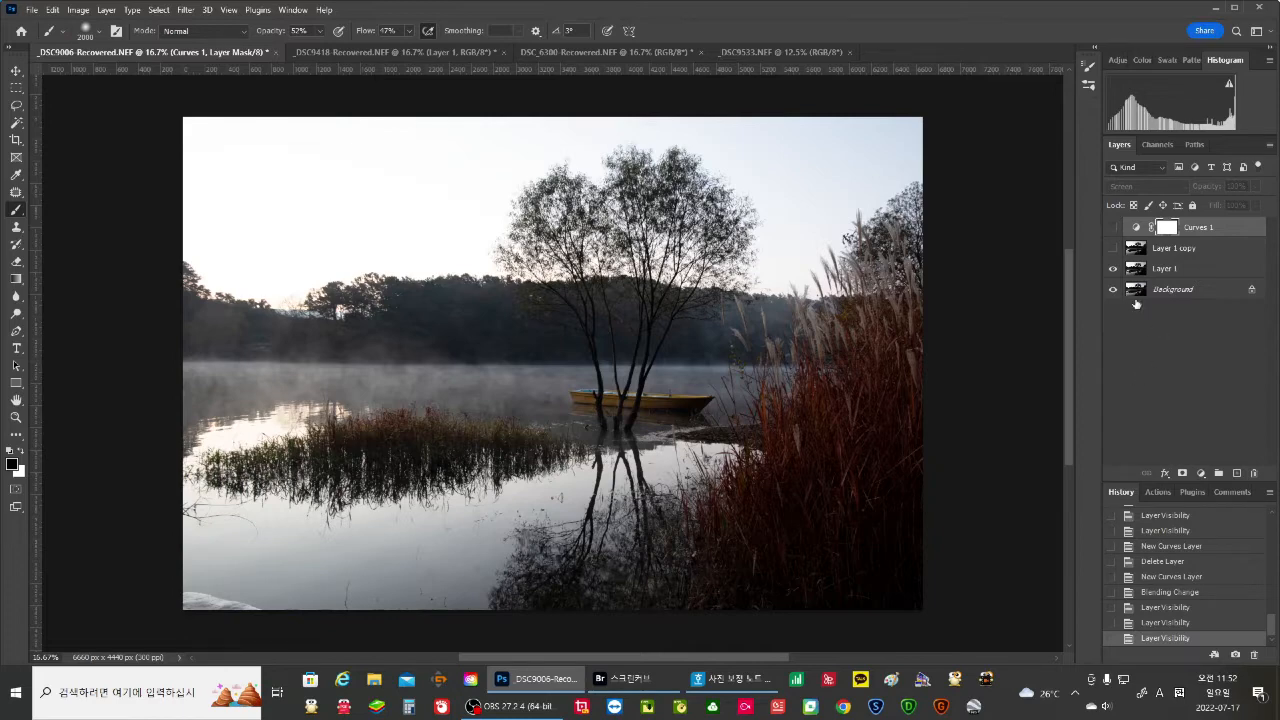
Show Layer 1 copy and the Screen-blended Curves 1 layer again.
left_click(1113, 249)
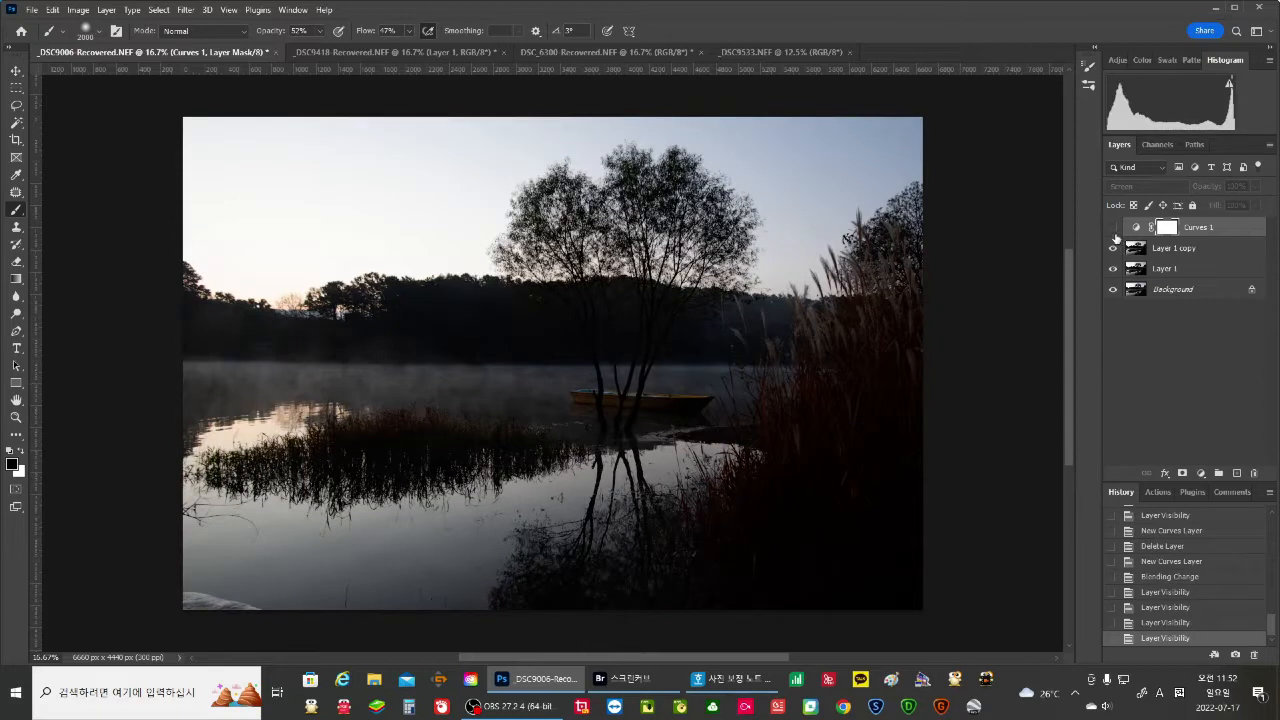
left_click(1113, 228)
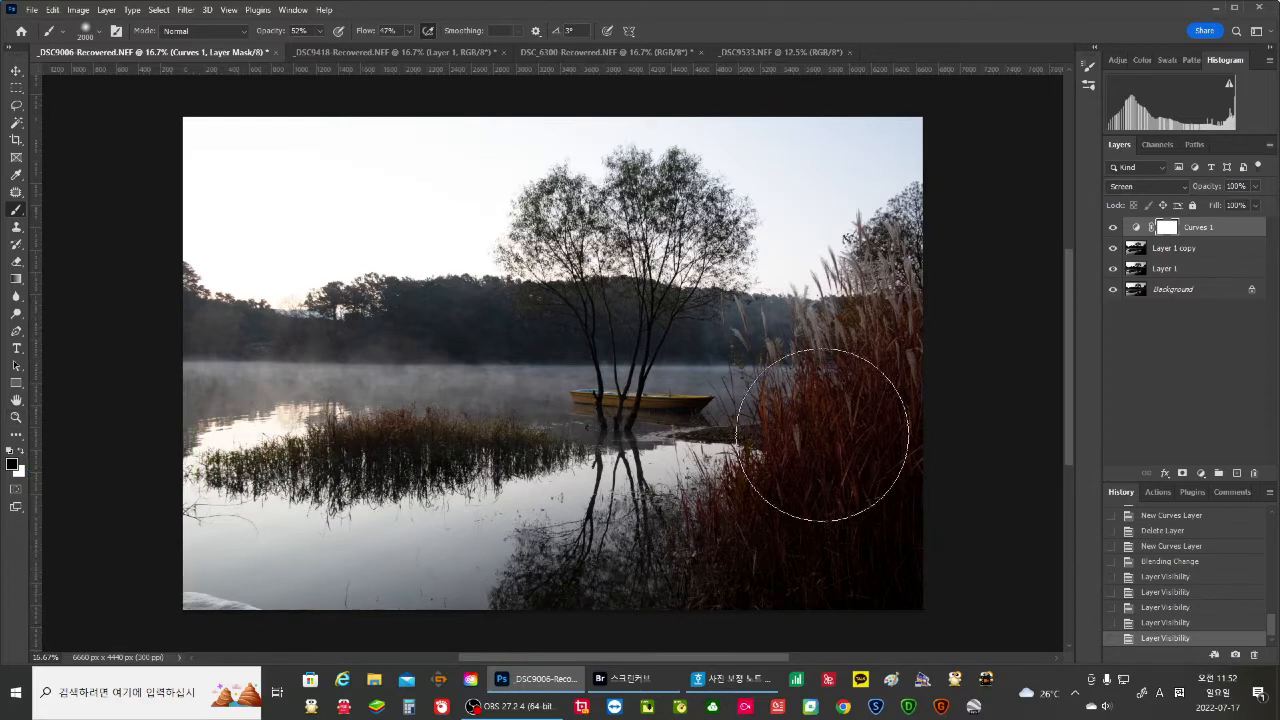
Brush black over the reeds and lake on the Curves 1 mask, and reset the mask by filling it with white.
left_click_drag(891, 297, 837, 433)
left_click_drag(912, 306, 688, 472)
mouse_move(858, 285)
left_mouse_down()
mouse_move(636, 549)
mouse_move(528, 588)
left_mouse_up()
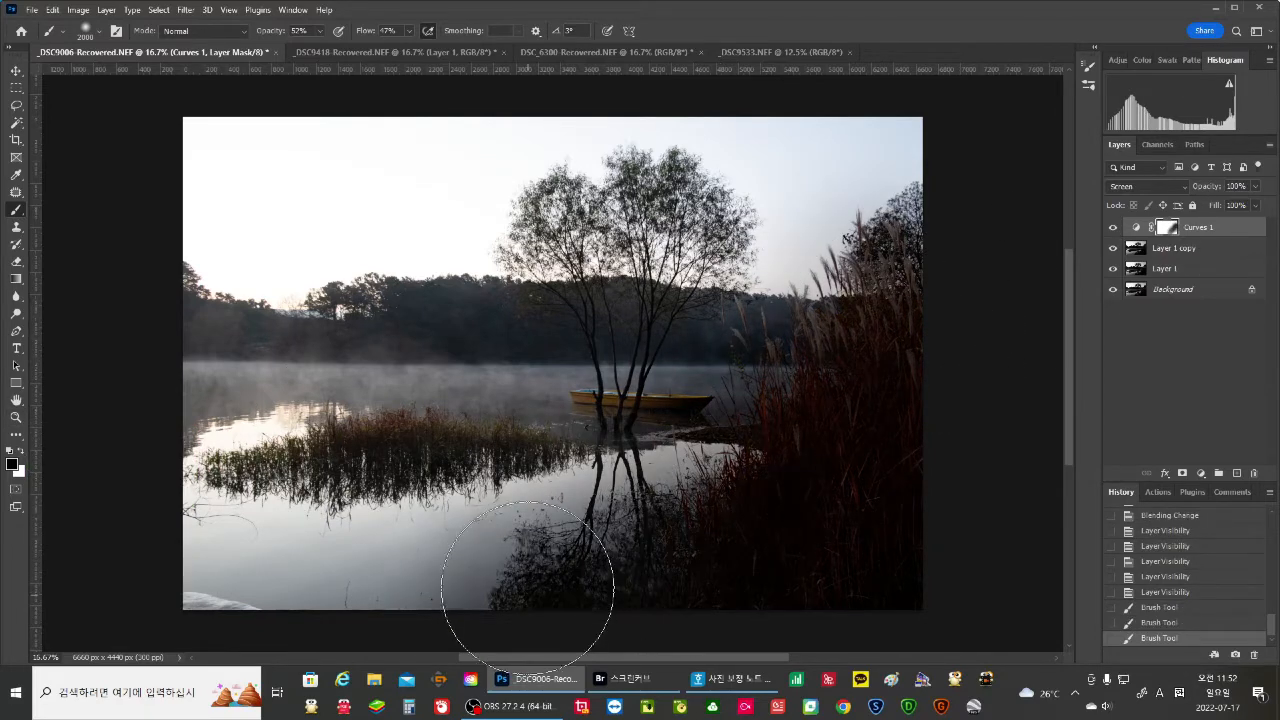
left_click_drag(416, 502, 314, 482)
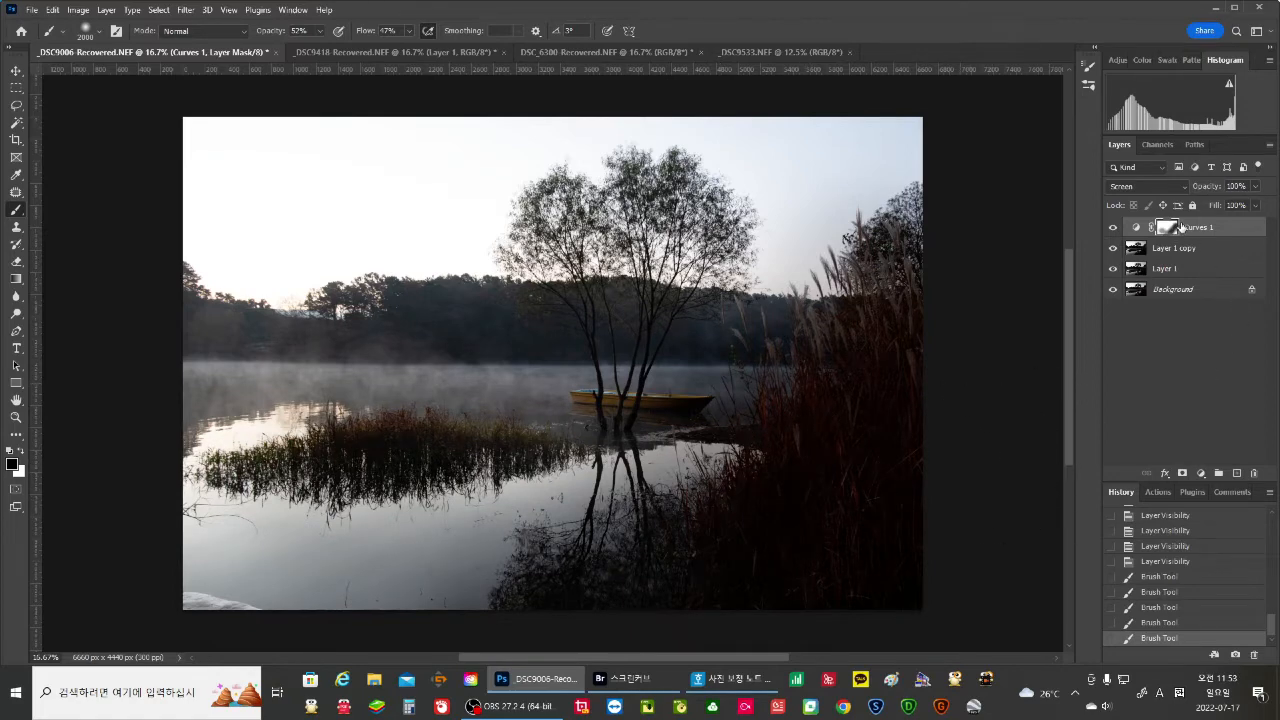
key("ctrl+BackSpace")
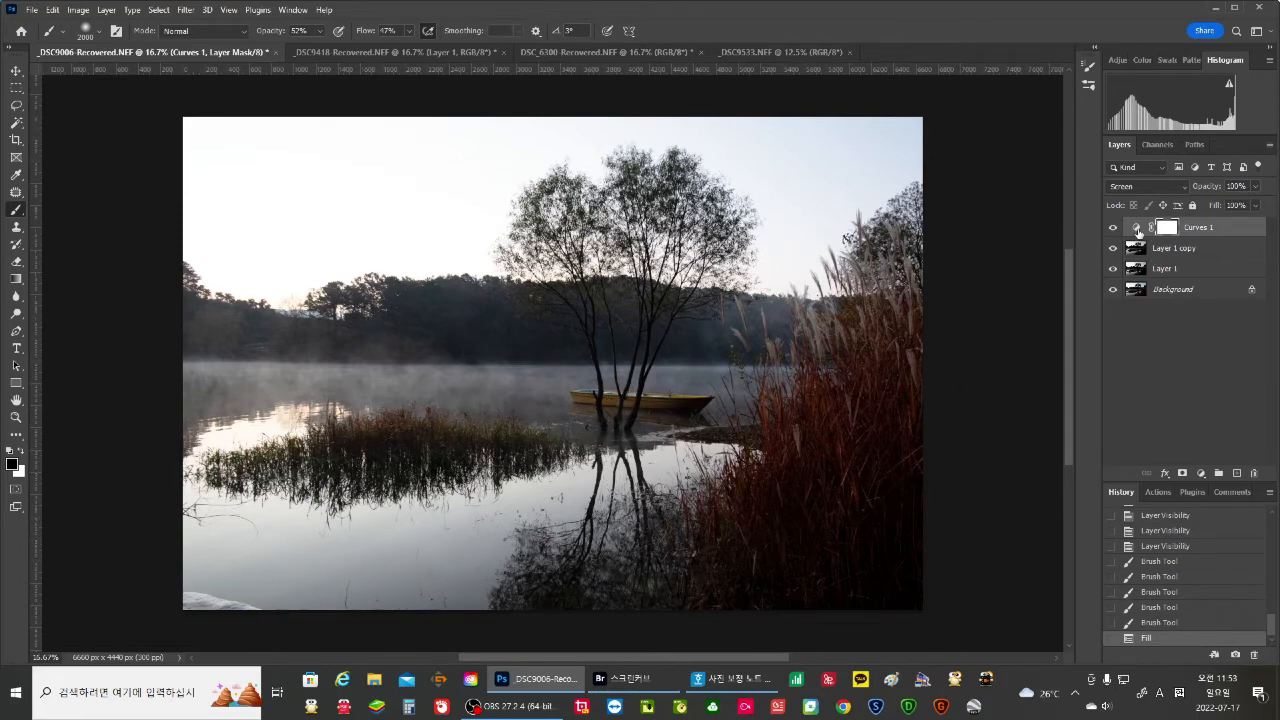
Shape the Curves 1 curve into a gentle S by anchoring the midtones, raising the highlights and lowering the shadows.
double_click(1136, 228)
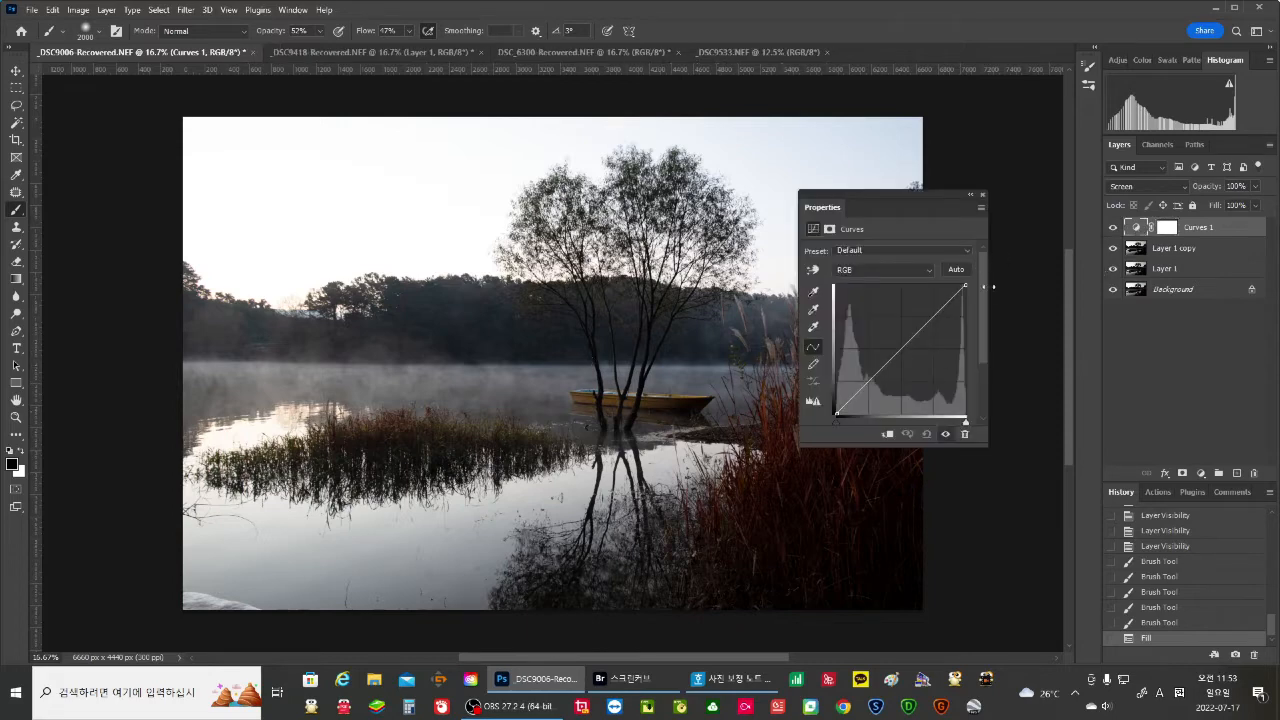
left_click(900, 347)
left_click(924, 319)
left_click(876, 379)
left_click_drag(876, 379, 875, 382)
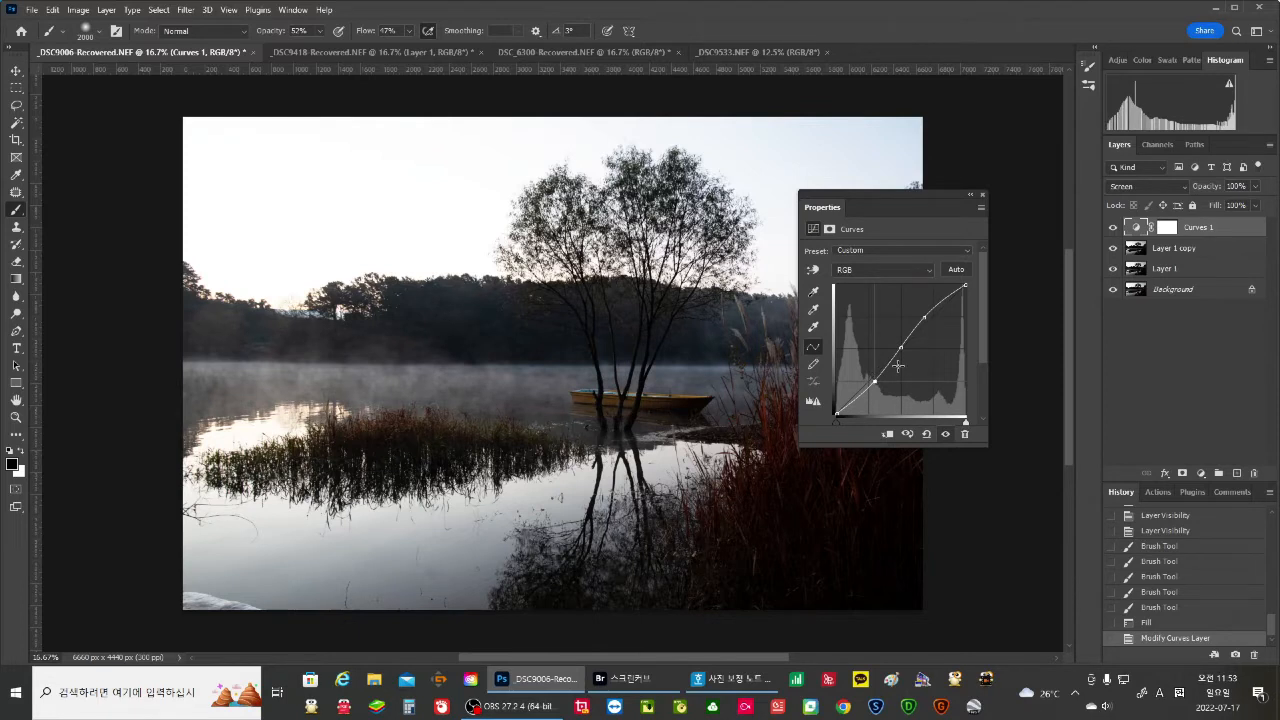
left_click(981, 197)
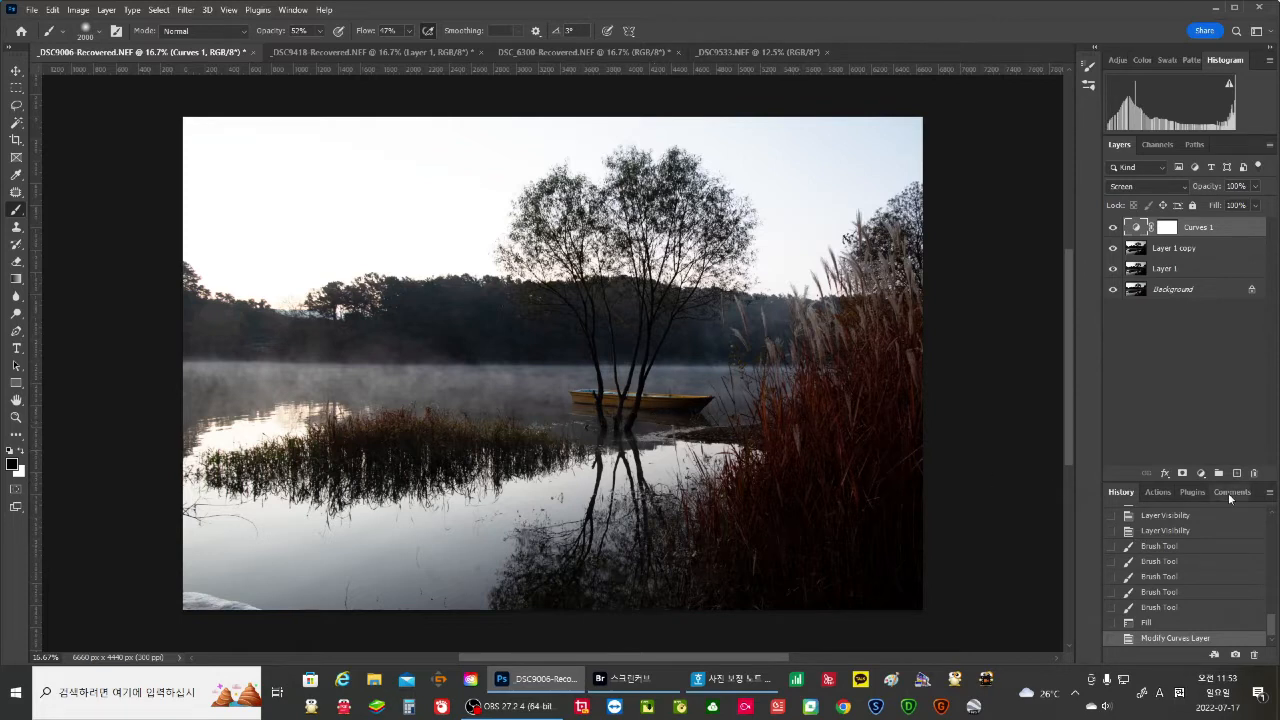
Add a second Curves adjustment layer above Curves 1 and raise its midtones and shadows to brighten the photo.
left_click(1201, 473)
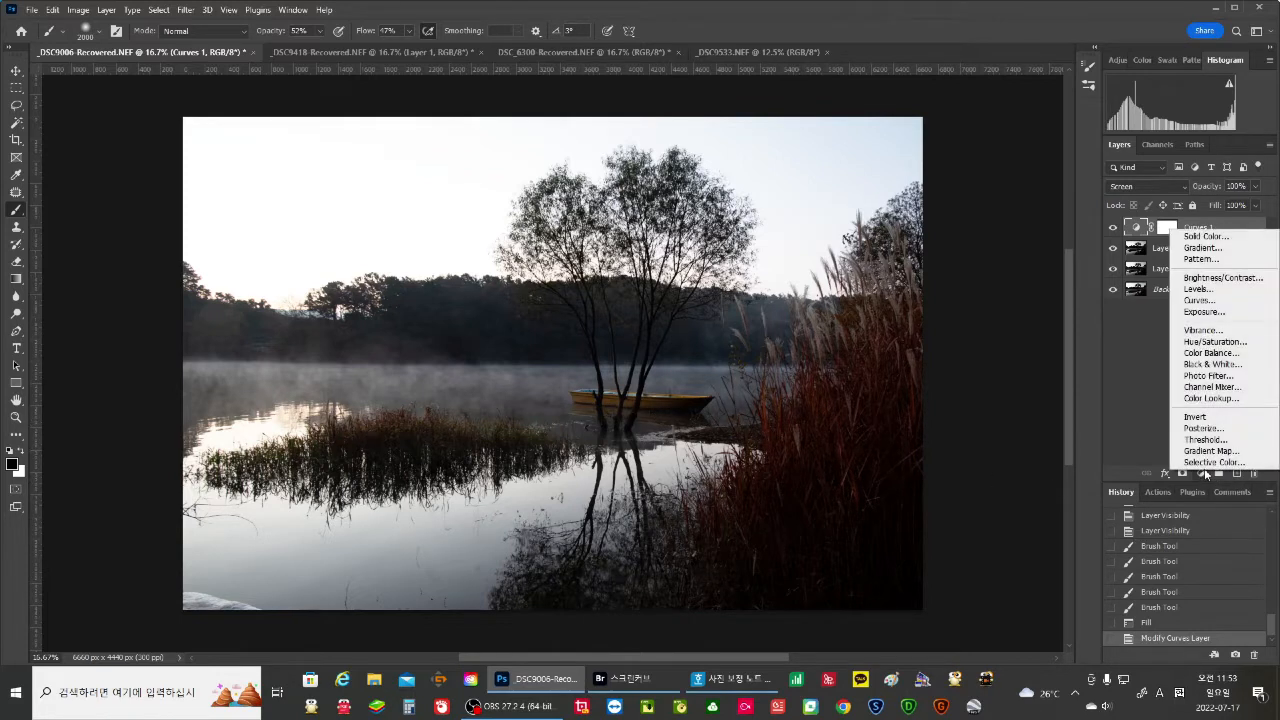
left_click(1208, 300)
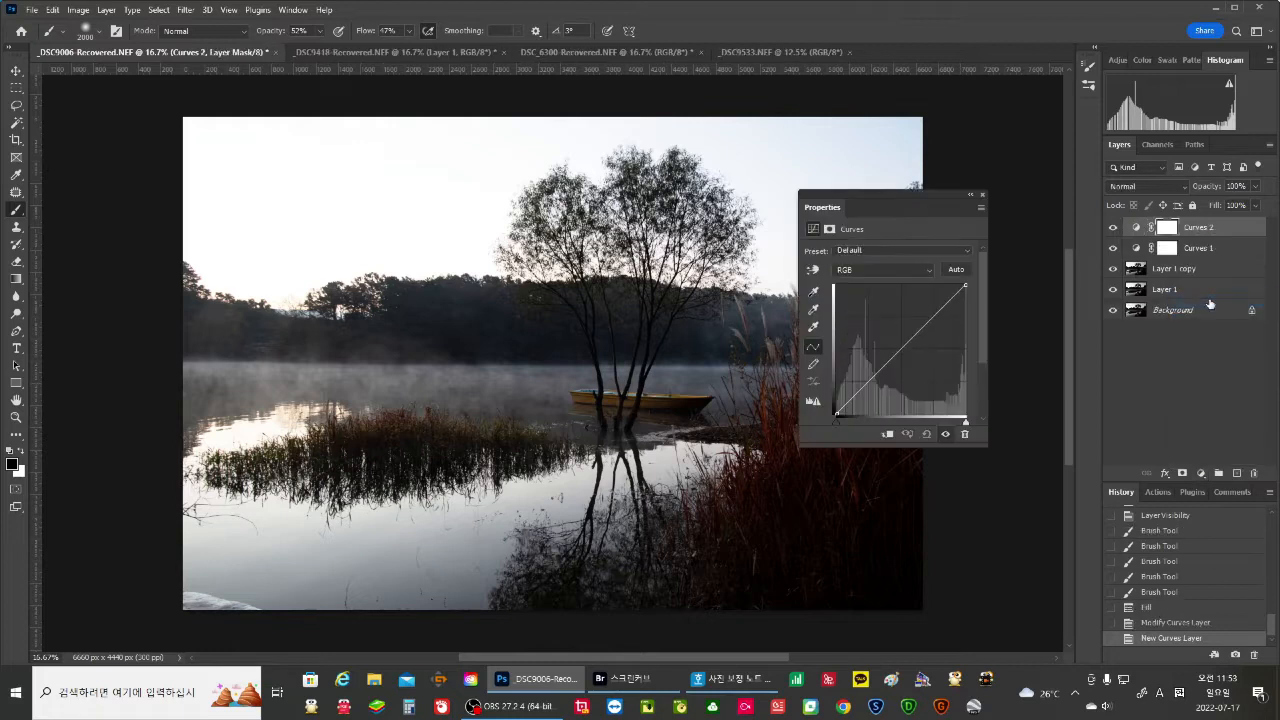
left_click(901, 347)
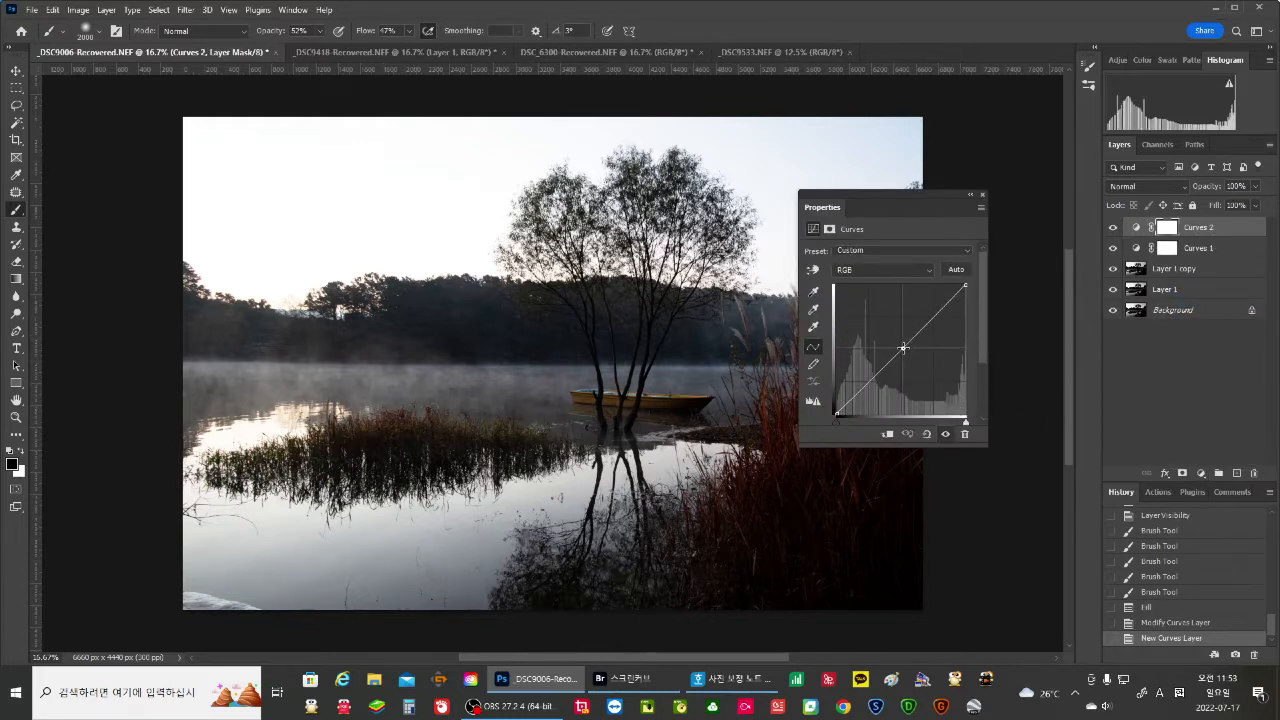
left_click_drag(902, 347, 887, 332)
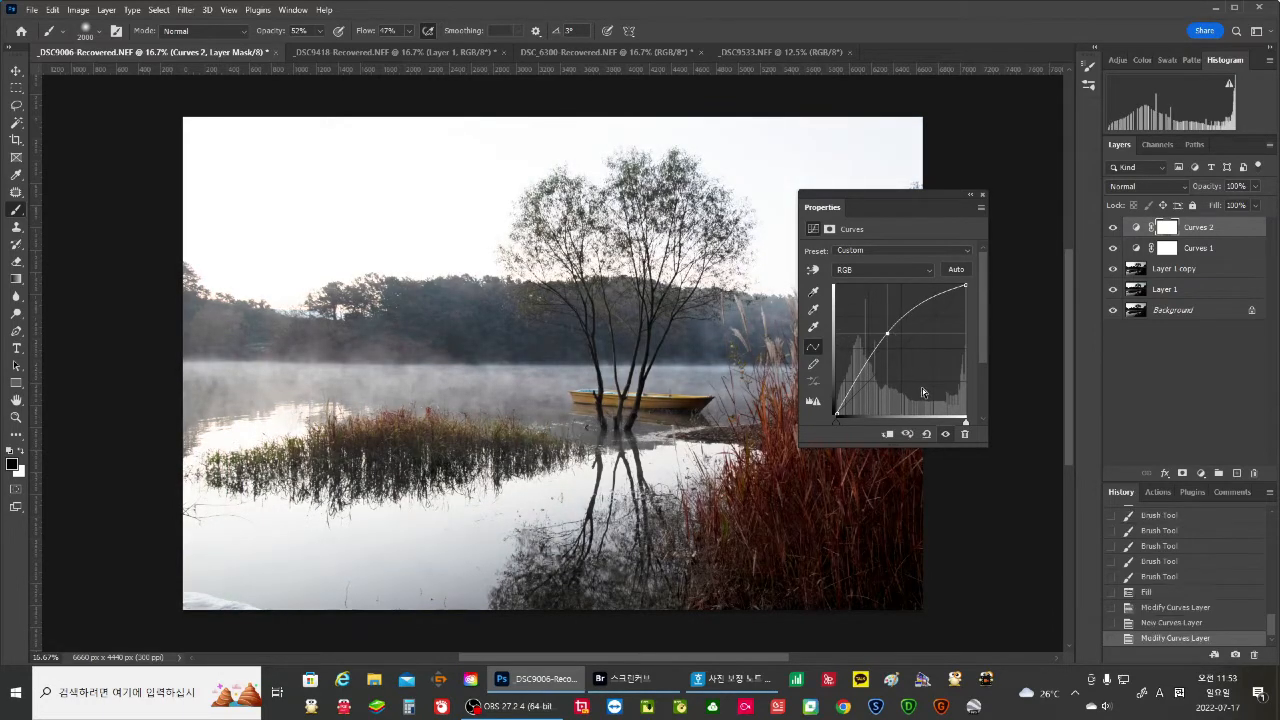
left_click(861, 371)
left_click_drag(861, 371, 858, 370)
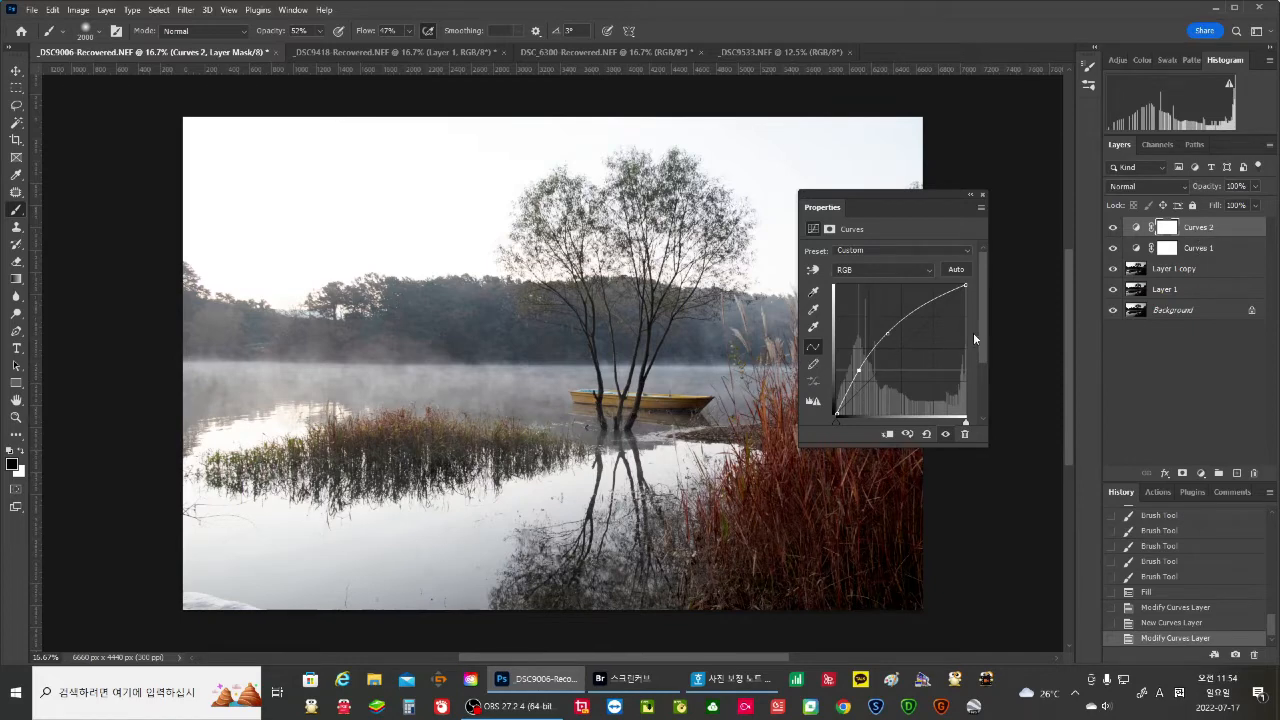
Review the Curves 1 curve and compare the photo with Curves 2 hidden and shown.
left_click(1135, 253)
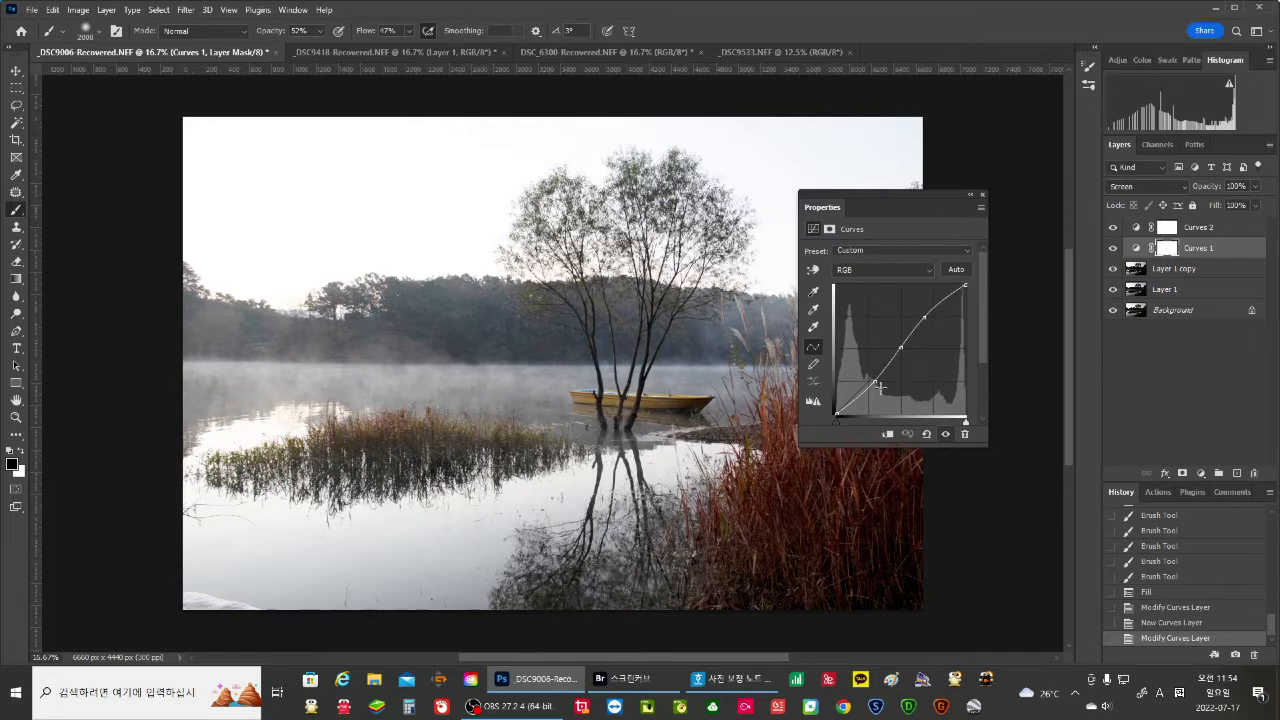
left_click(1114, 229)
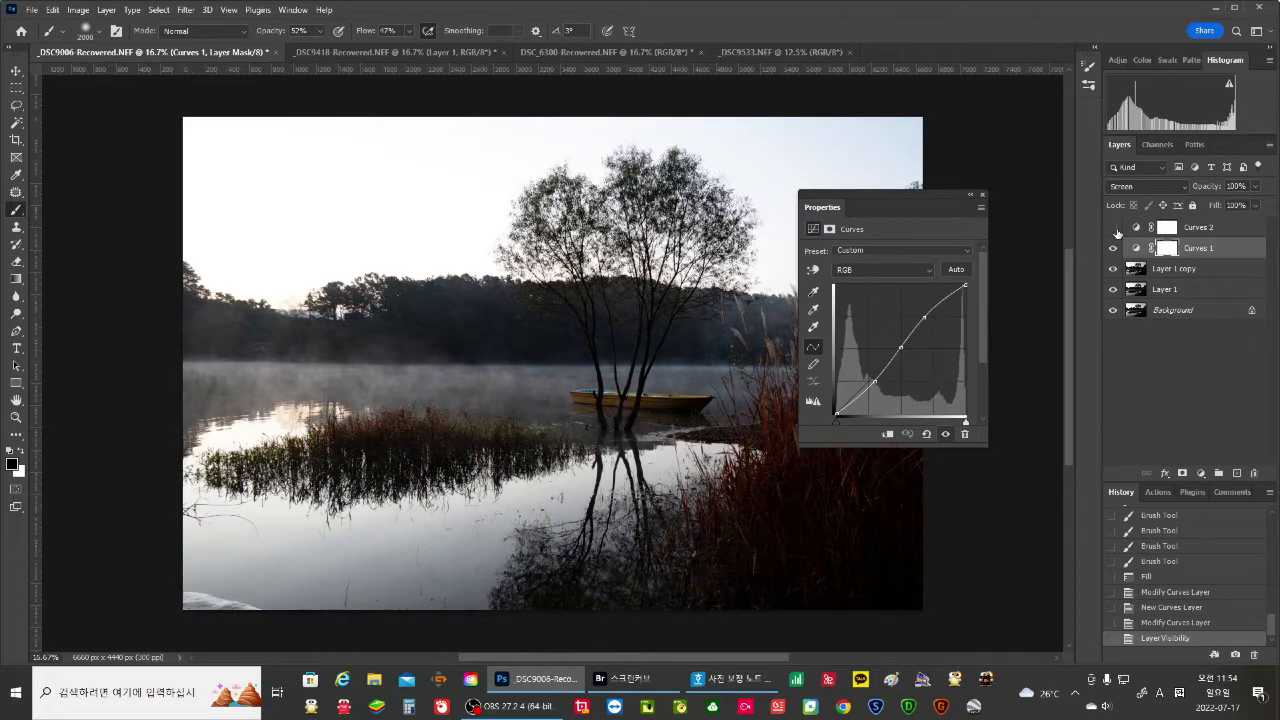
left_click(1114, 229)
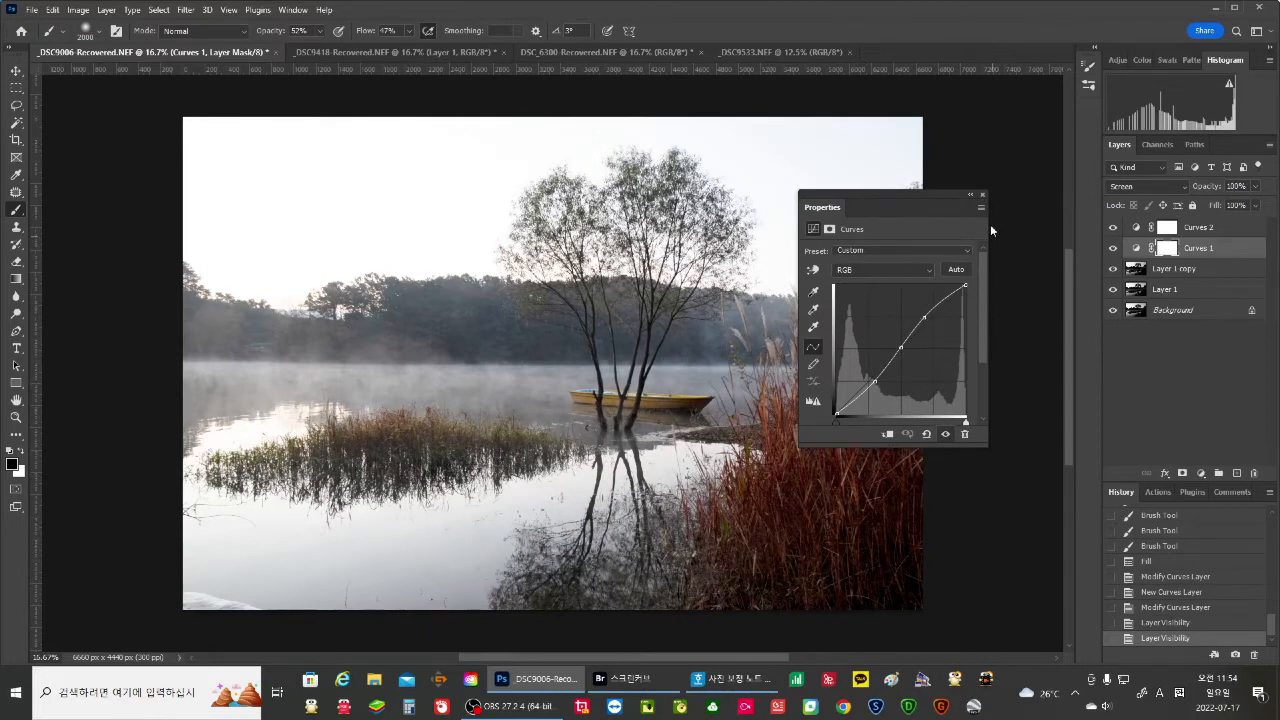
left_click(982, 195)
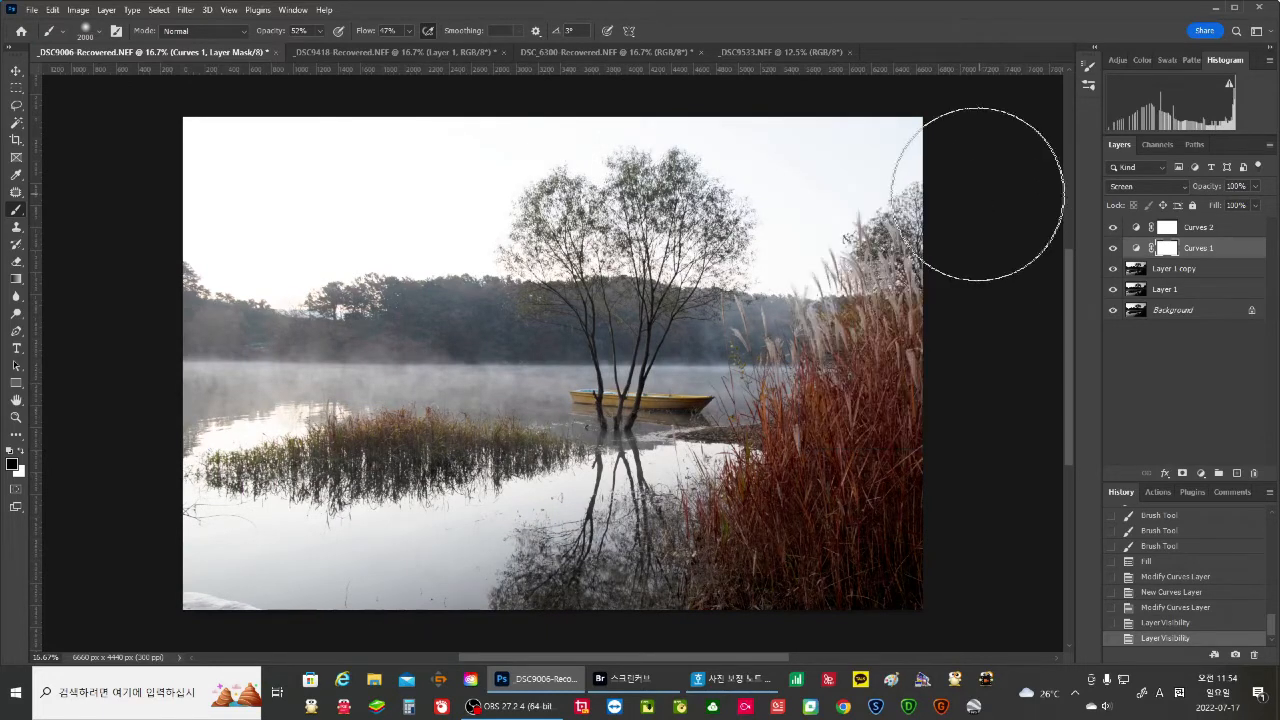
Group Curves 1 and Curves 2, add a black mask to the group, and check the layers inside it.
left_click(1204, 231, "shift")
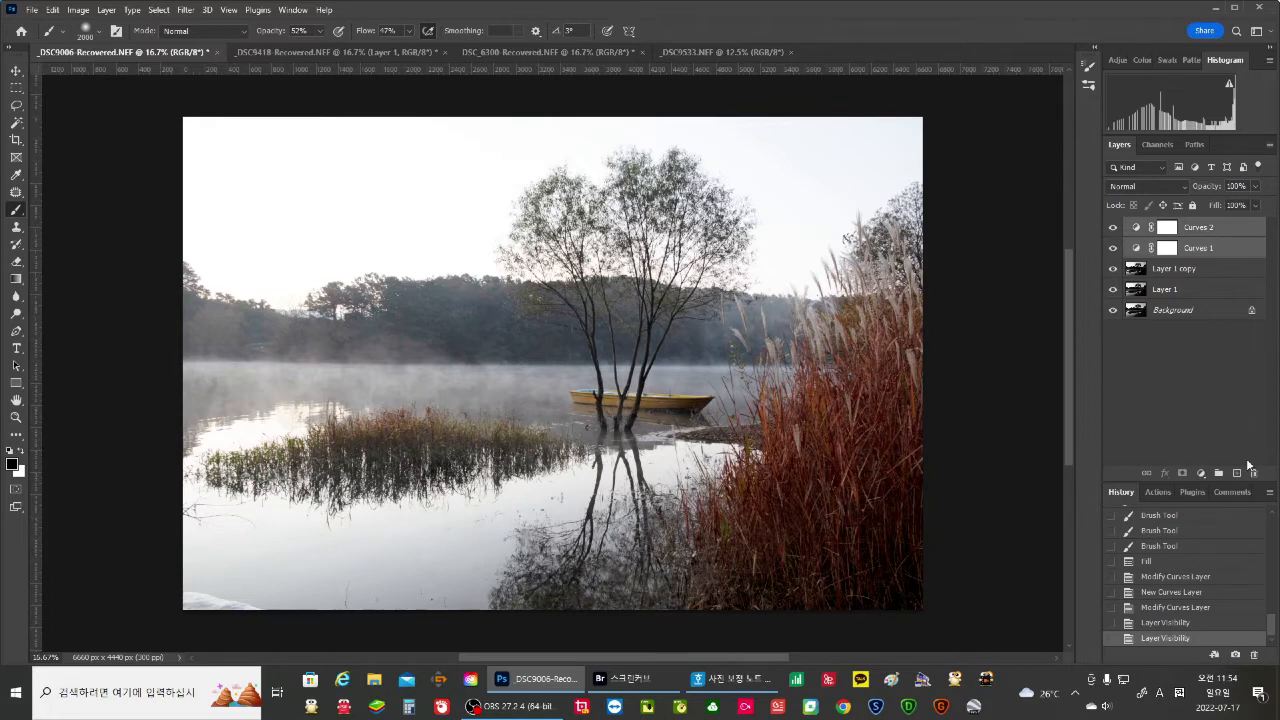
key("ctrl+g")
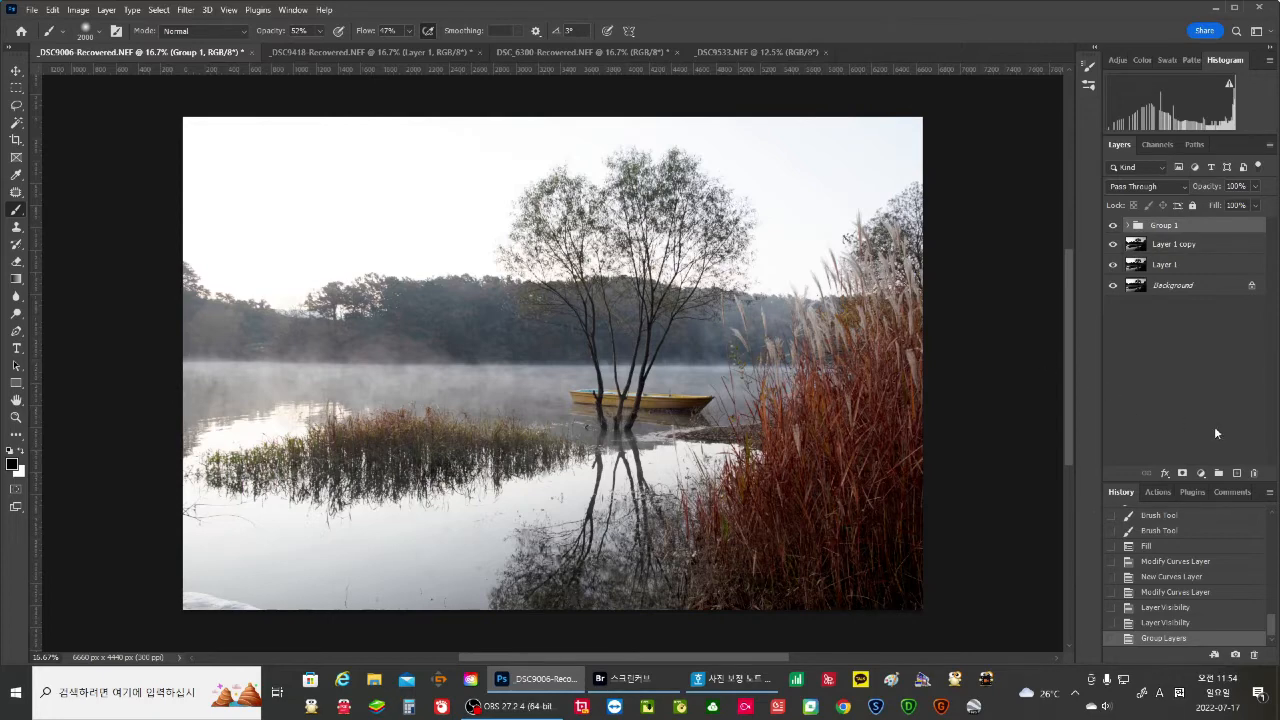
left_click(1183, 474, "alt")
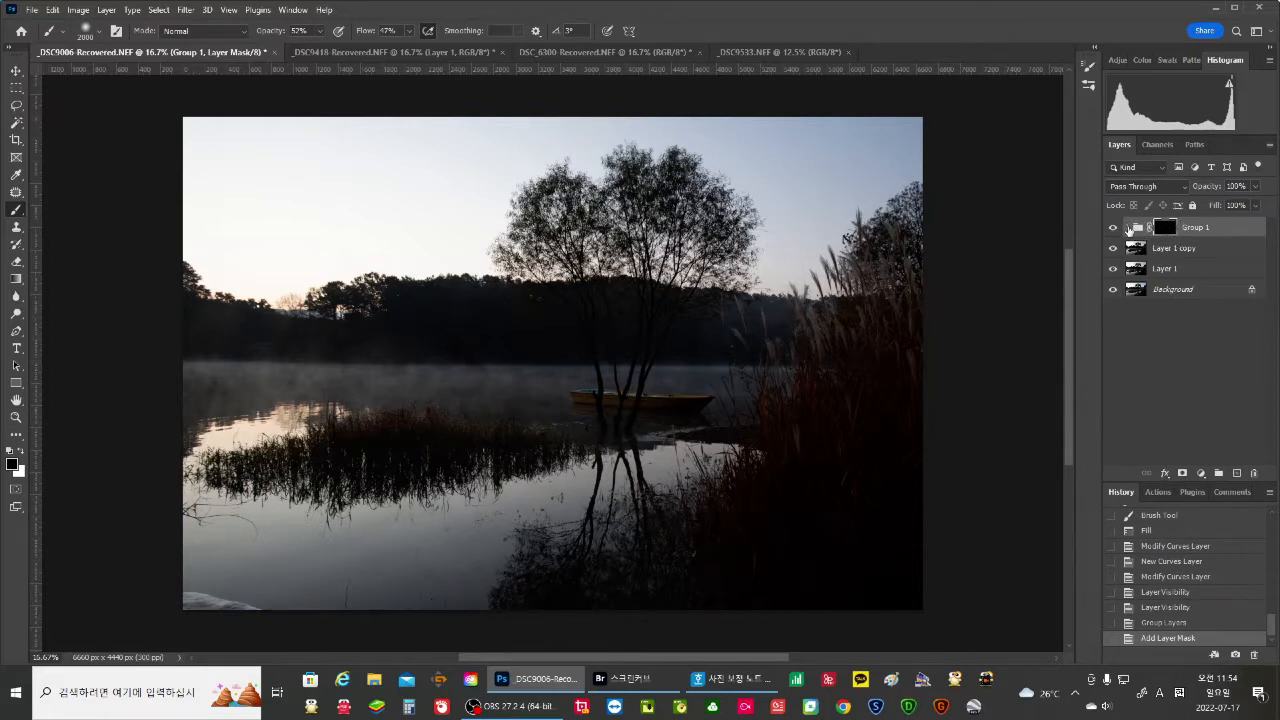
left_click(1126, 229)
left_click(1127, 228)
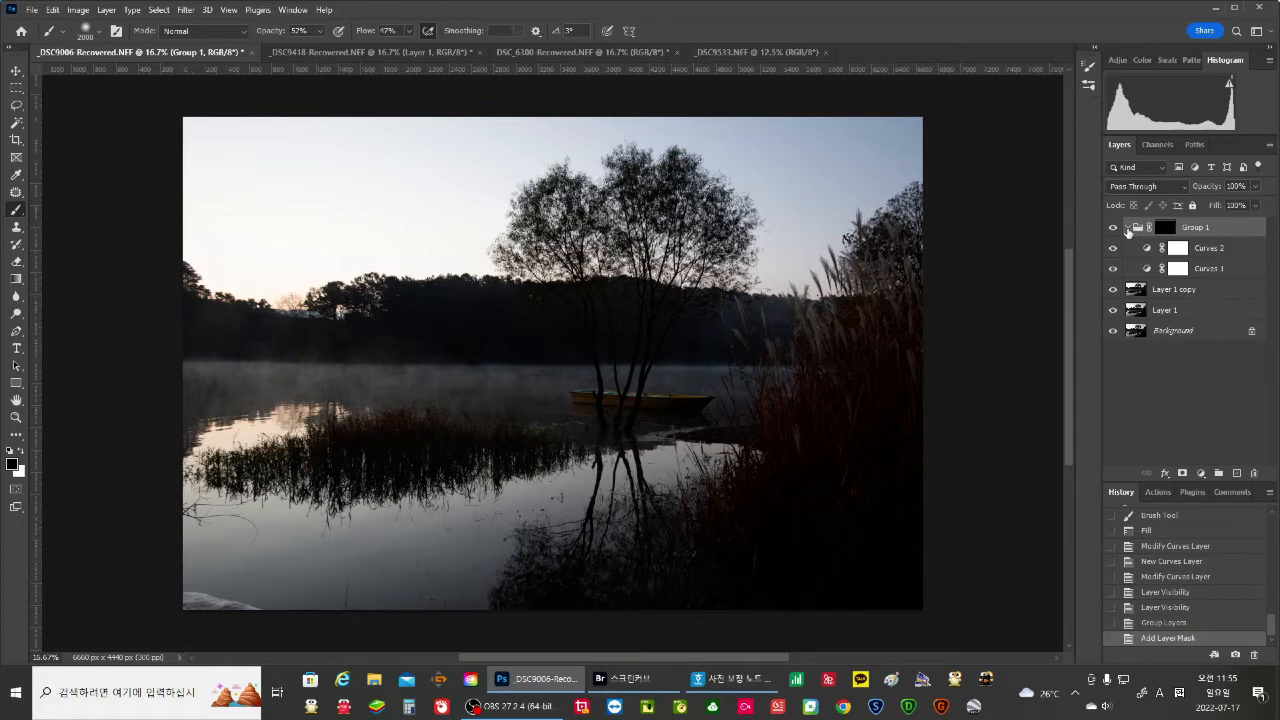
left_click(1127, 228)
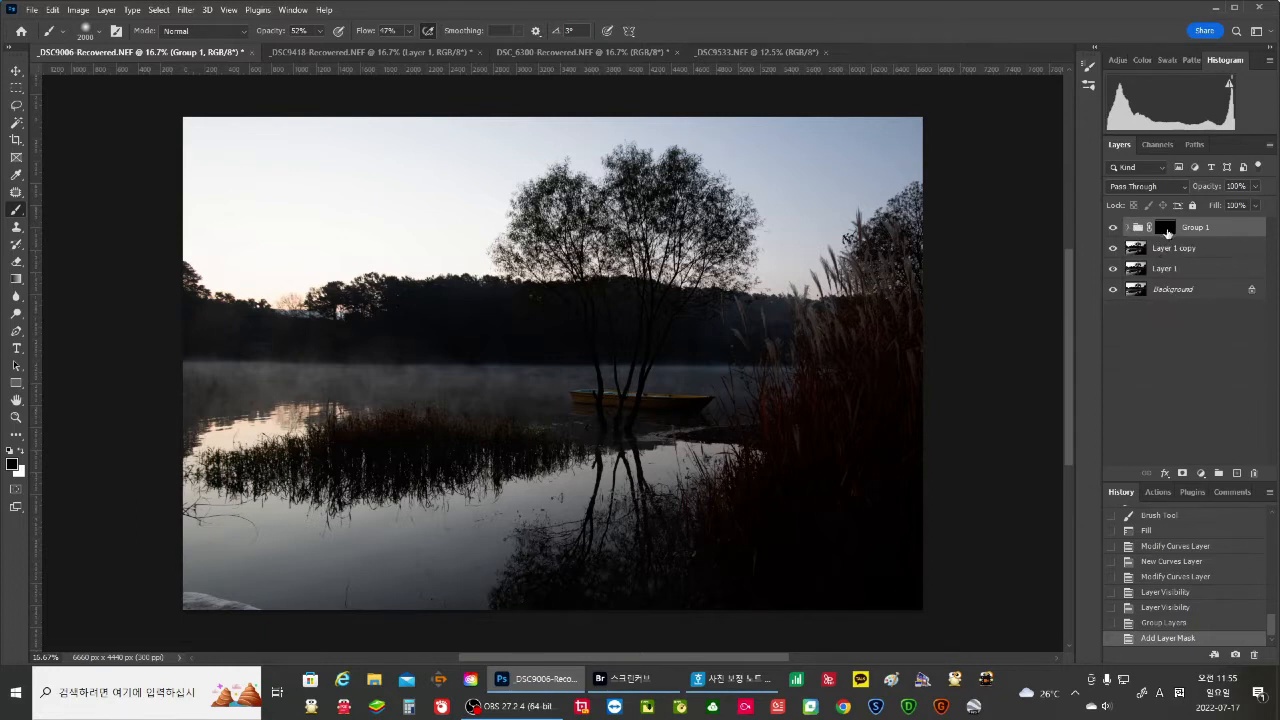
Make white the foreground colour, try brushing the reeds on the Group 1 mask at 52% opacity, and undo the last two strokes.
left_click(21, 452)
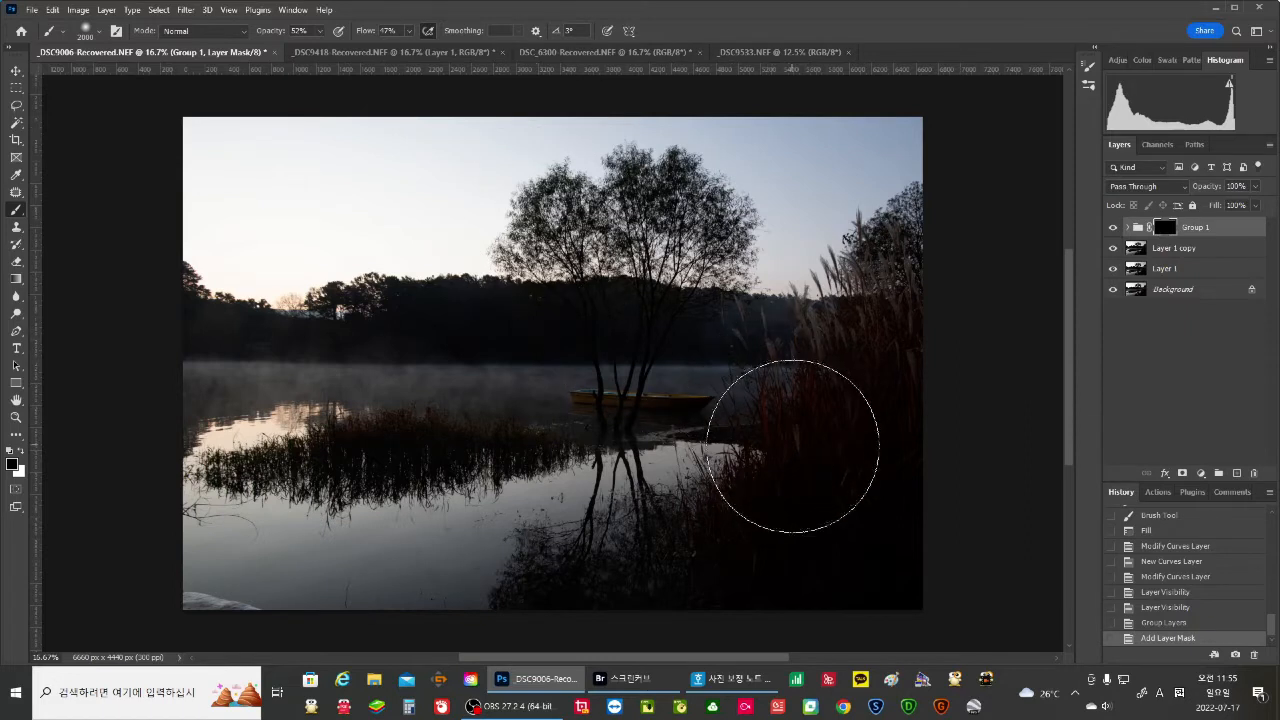
left_click(820, 353)
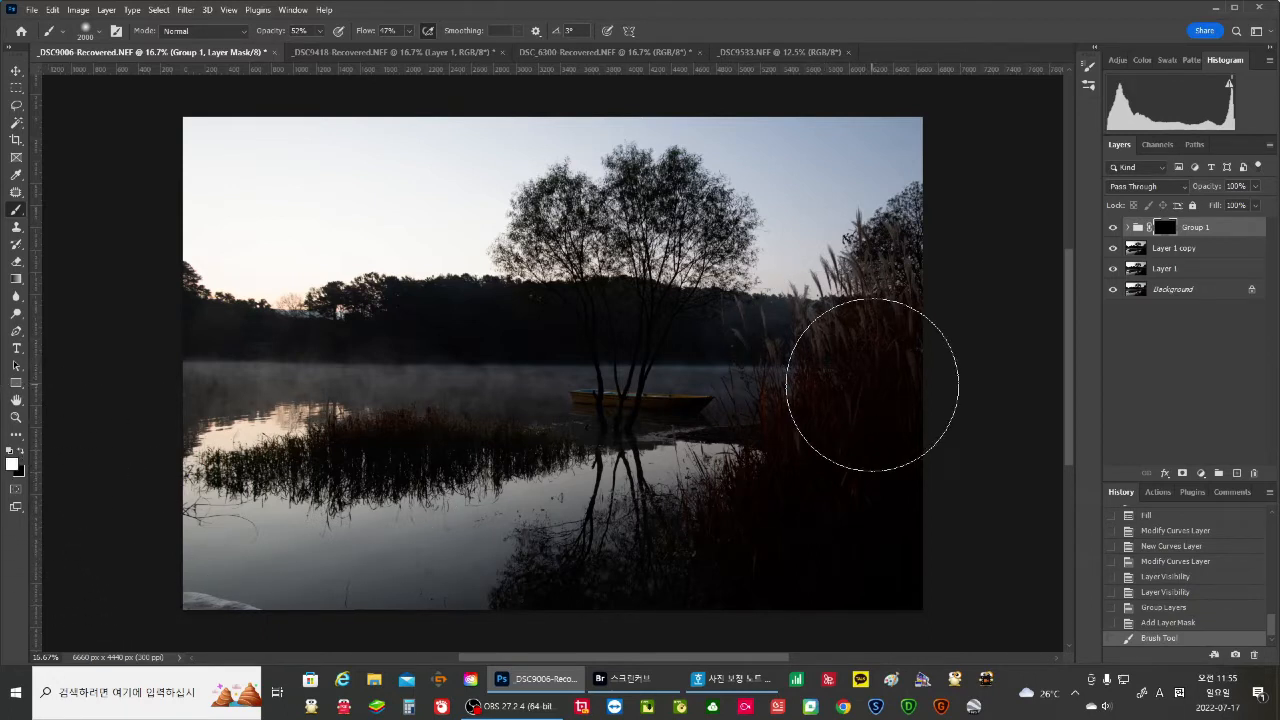
left_click(840, 314)
left_click(738, 368)
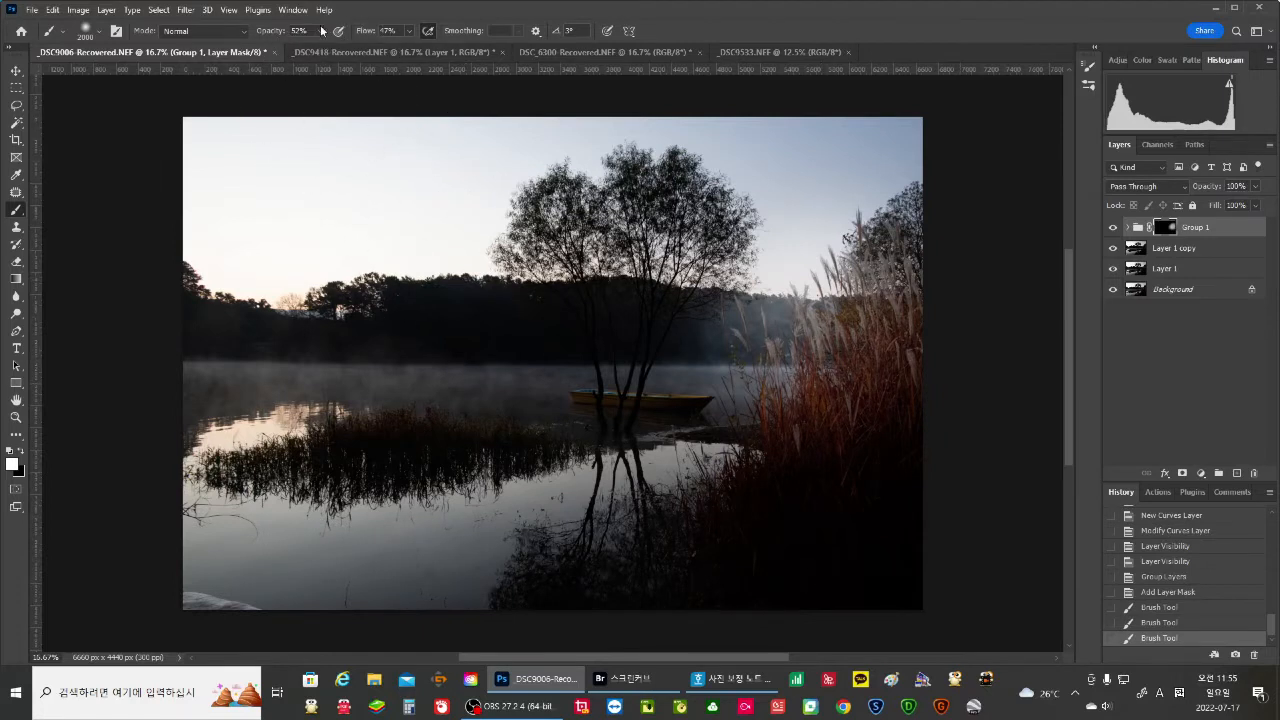
key("ctrl+z")
key("ctrl+z")
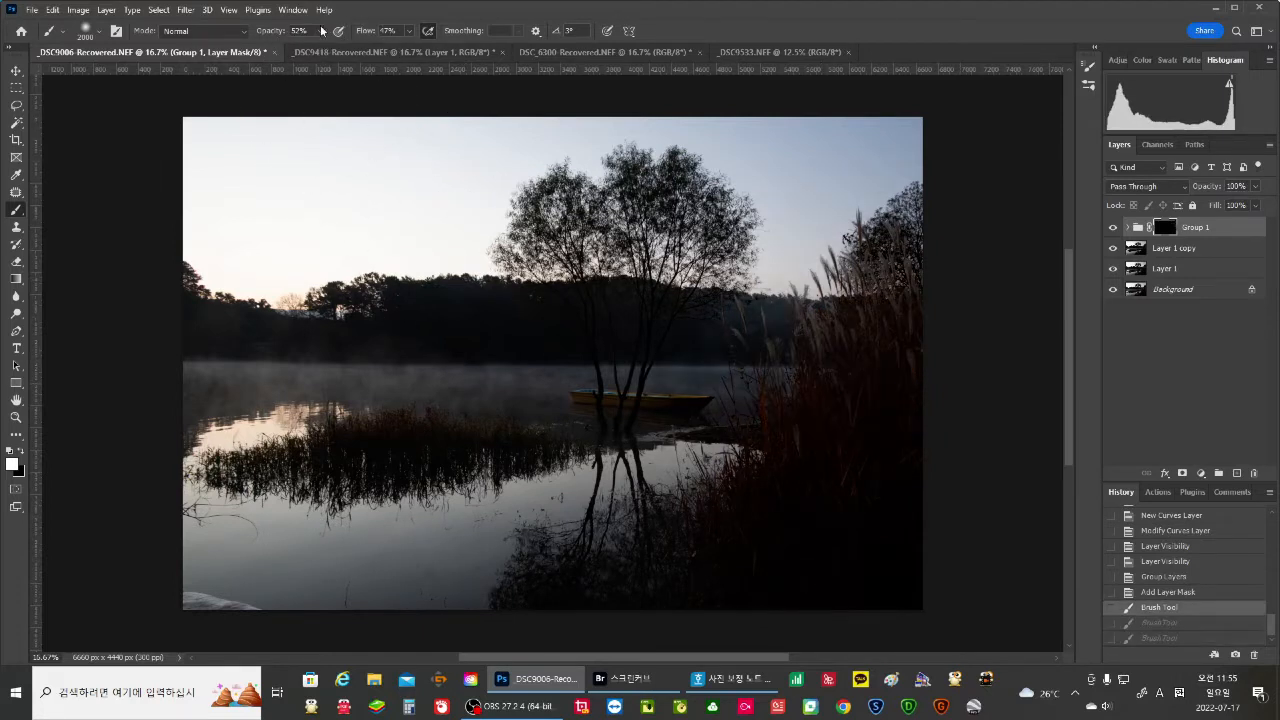
Brush white into the Group 1 mask over the reeds, boat, lake and grasses, using 14% and 25% brush opacity.
left_click(321, 33)
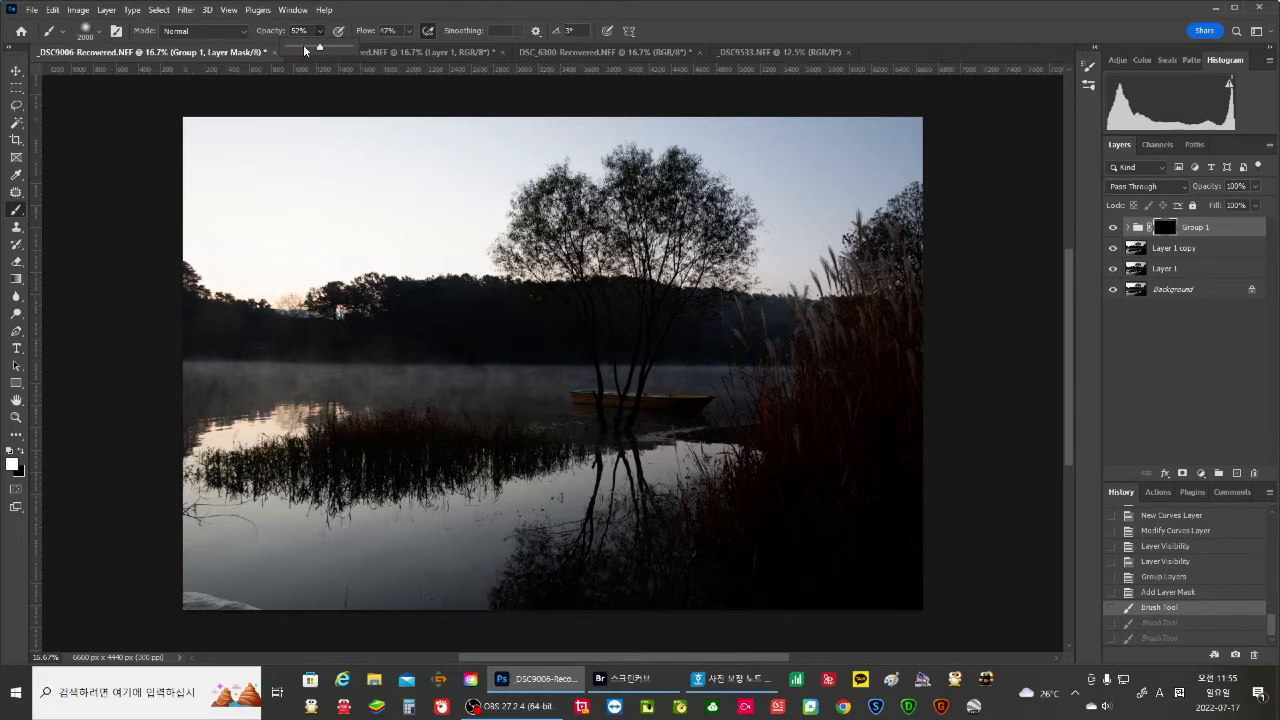
left_click_drag(304, 51, 297, 49)
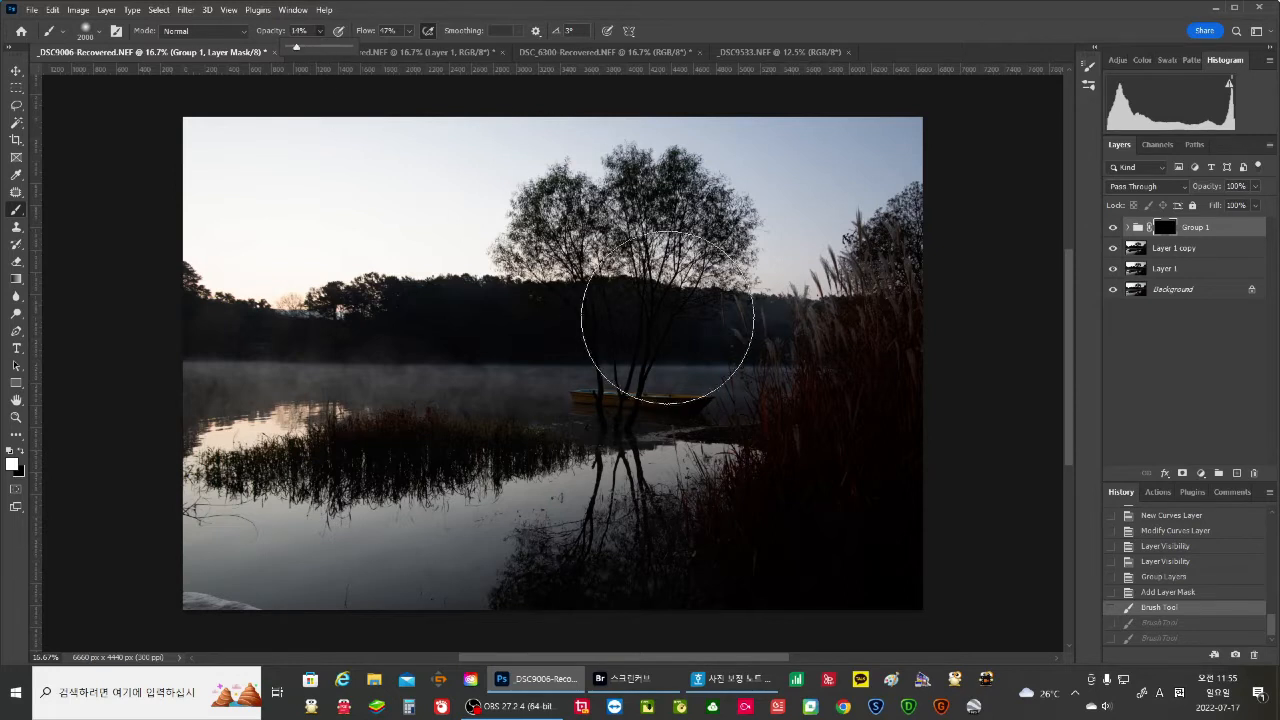
left_click_drag(797, 373, 694, 464)
mouse_move(763, 409)
left_mouse_down()
mouse_move(320, 437)
mouse_move(344, 440)
left_mouse_up()
mouse_move(755, 352)
left_mouse_down()
mouse_move(550, 303)
mouse_move(534, 251)
mouse_move(334, 334)
mouse_move(323, 394)
mouse_move(380, 402)
left_mouse_up()
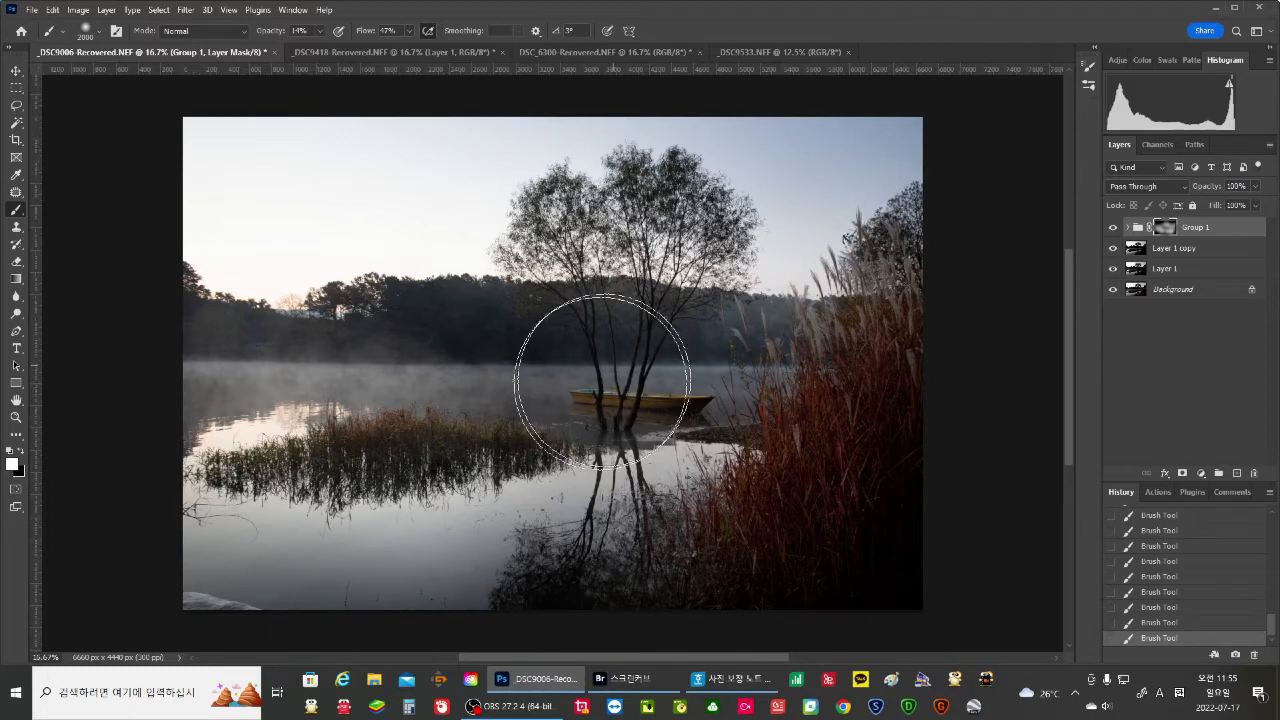
left_click(320, 32)
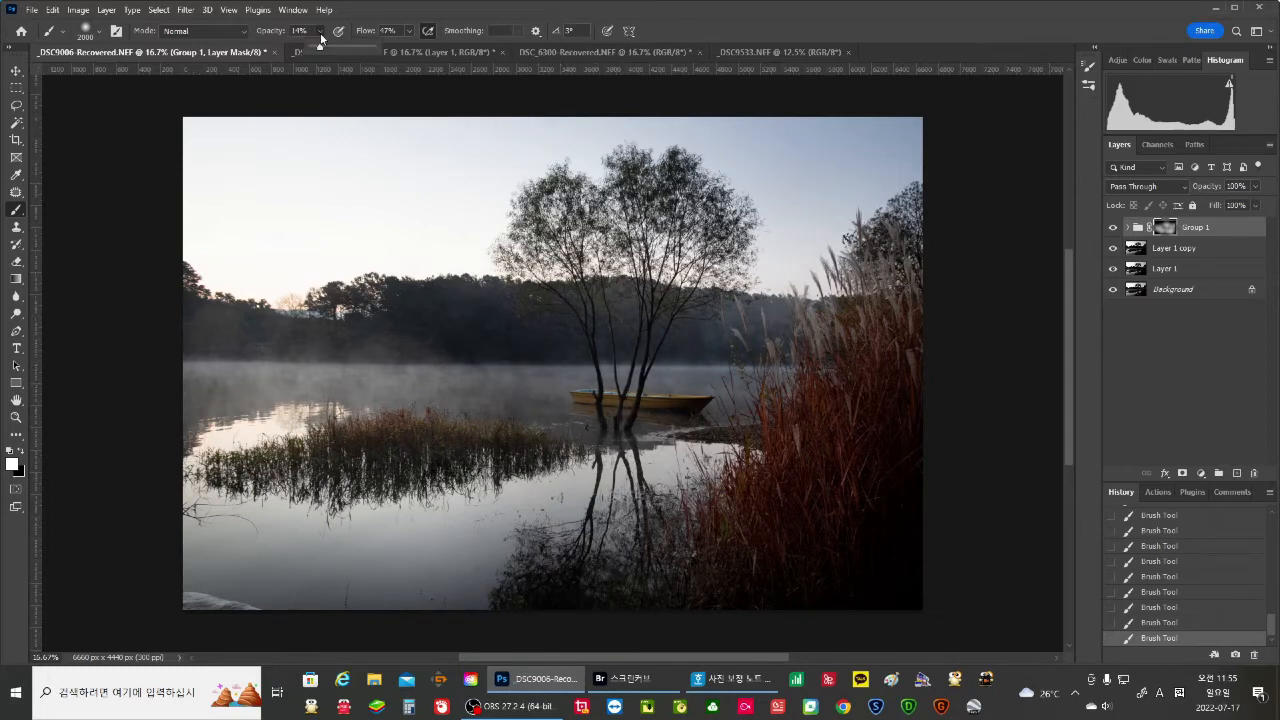
left_click_drag(327, 50, 334, 50)
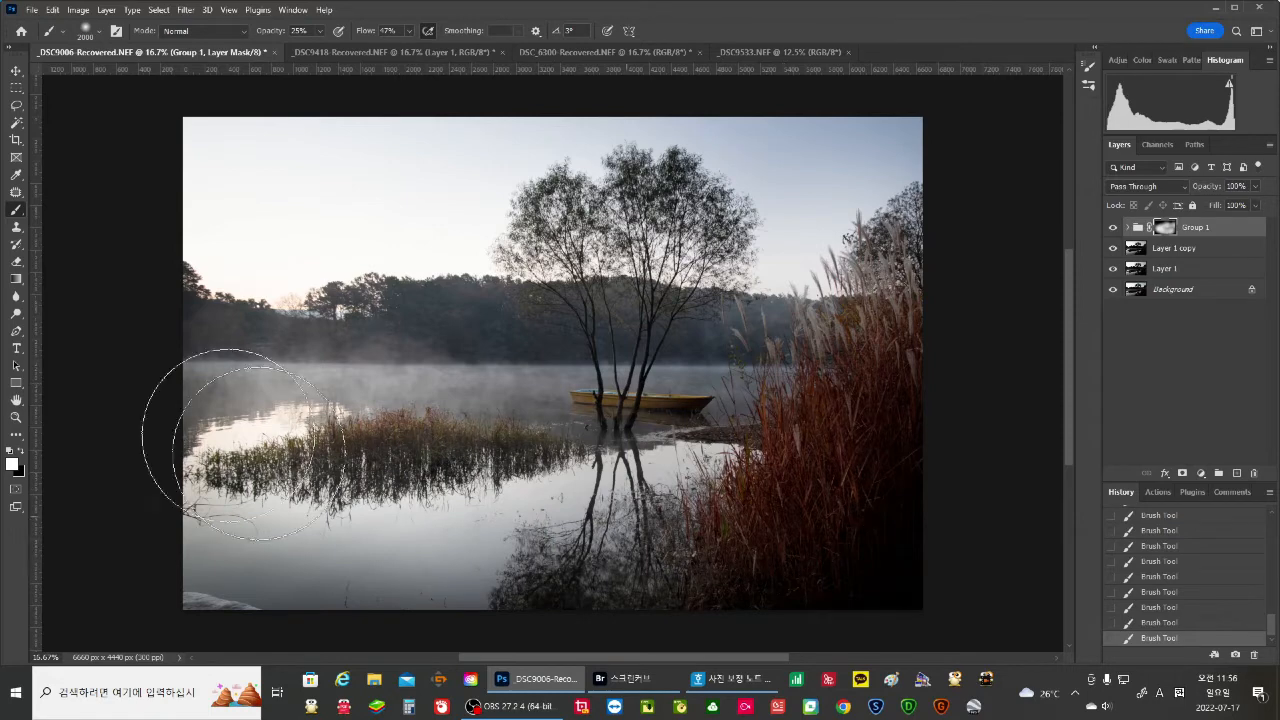
Switch to the _DSC9533 mountain photo, duplicate its background three times, and delete the topmost copy.
left_click(781, 52)
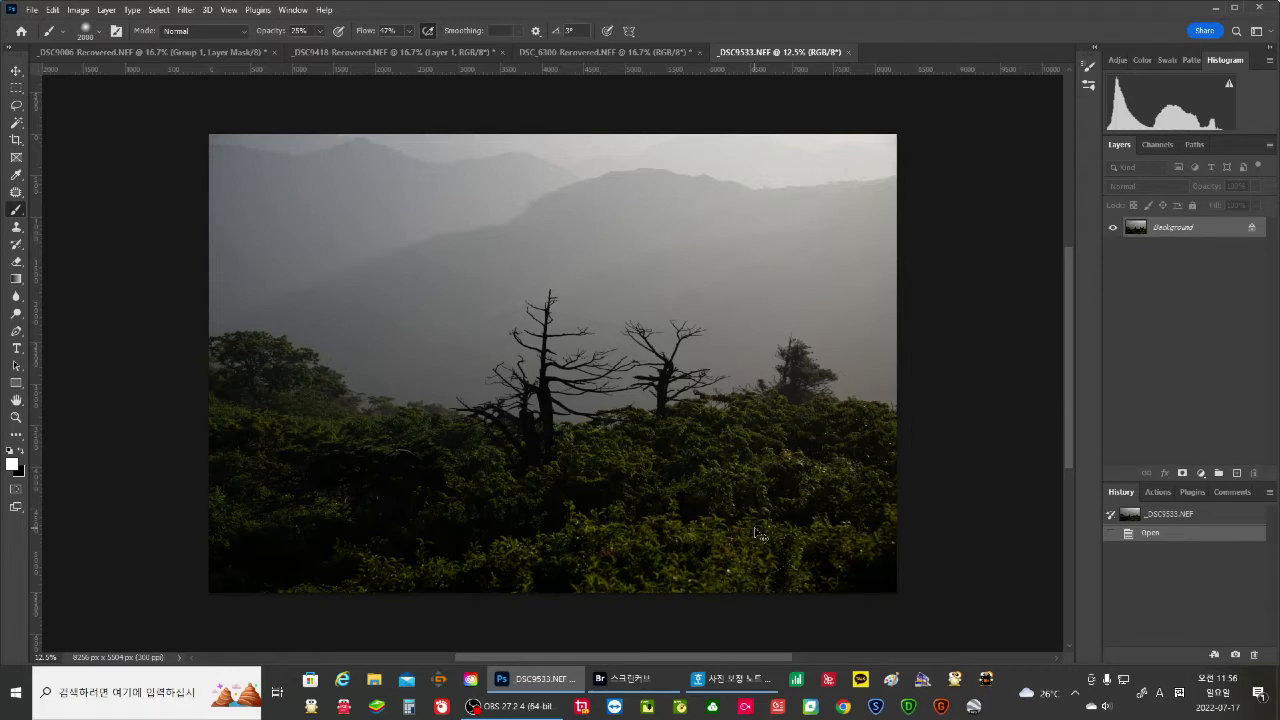
key("ctrl+j")
key("ctrl+j")
key("ctrl+j")
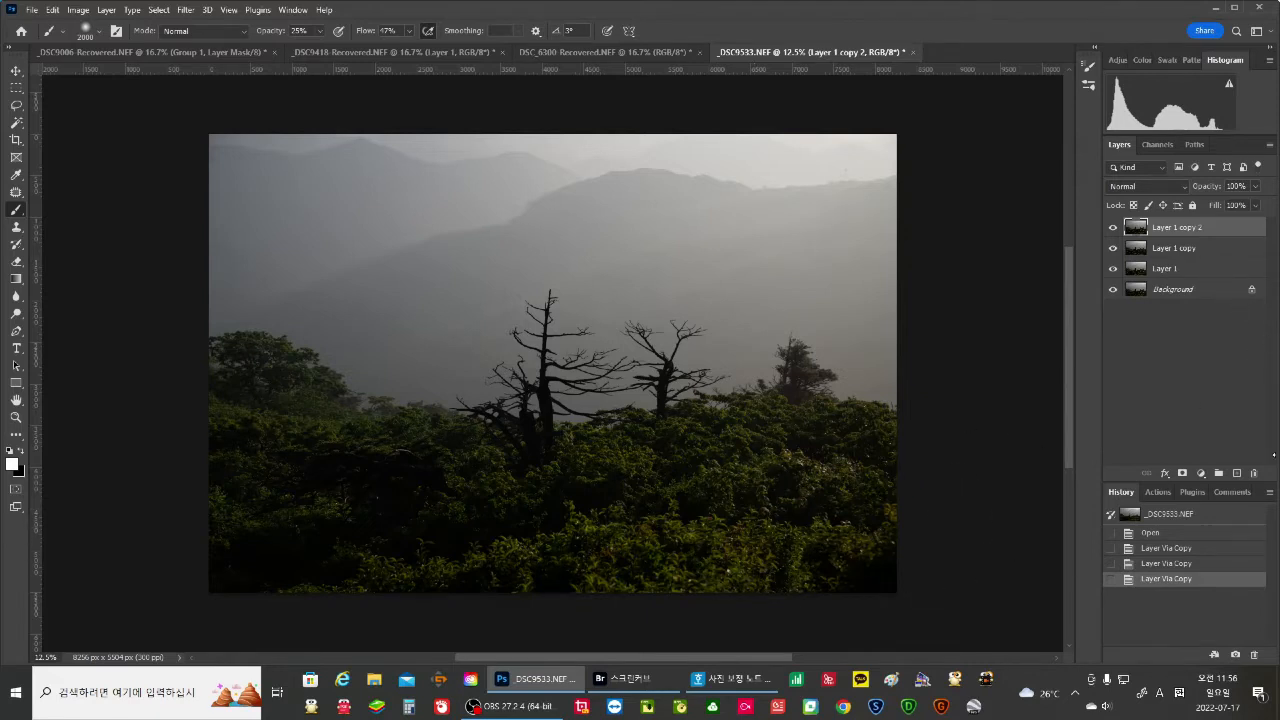
left_click(1255, 474)
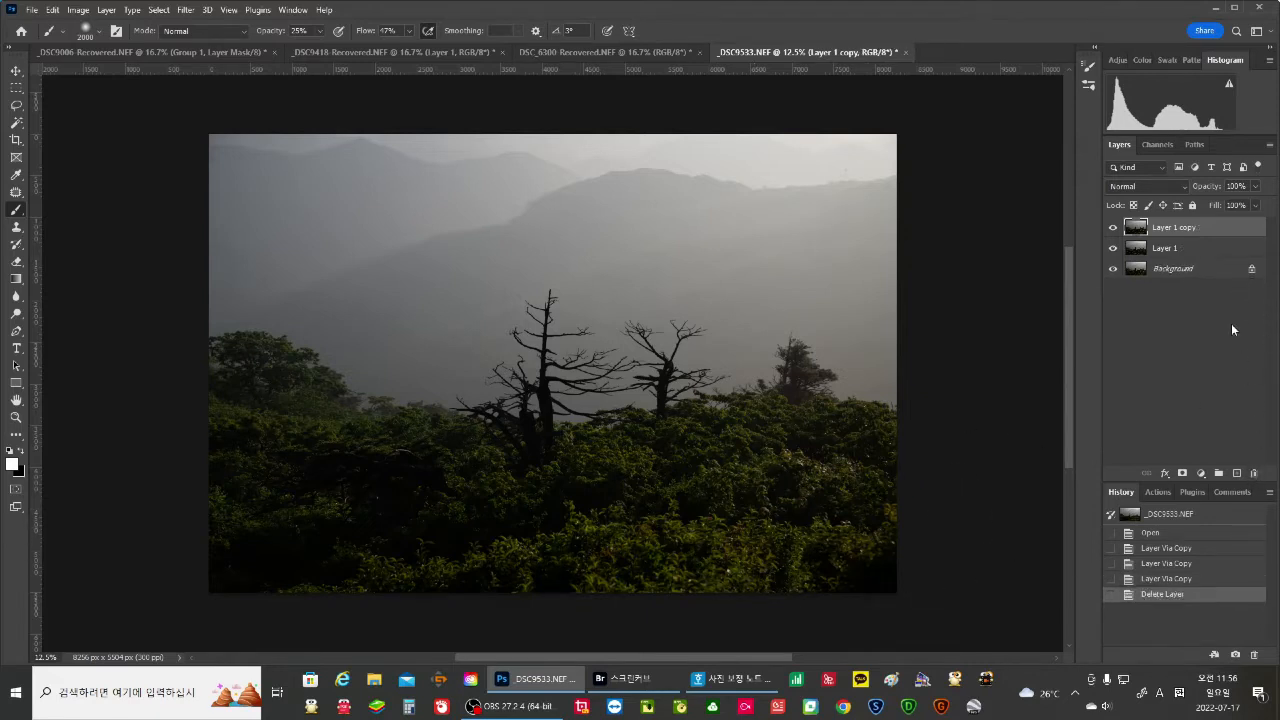
Set Layer 1 to Screen blending while Layer 1 copy is hidden, and make Layer 1 copy visible again.
left_click(1115, 229)
left_click(1140, 250)
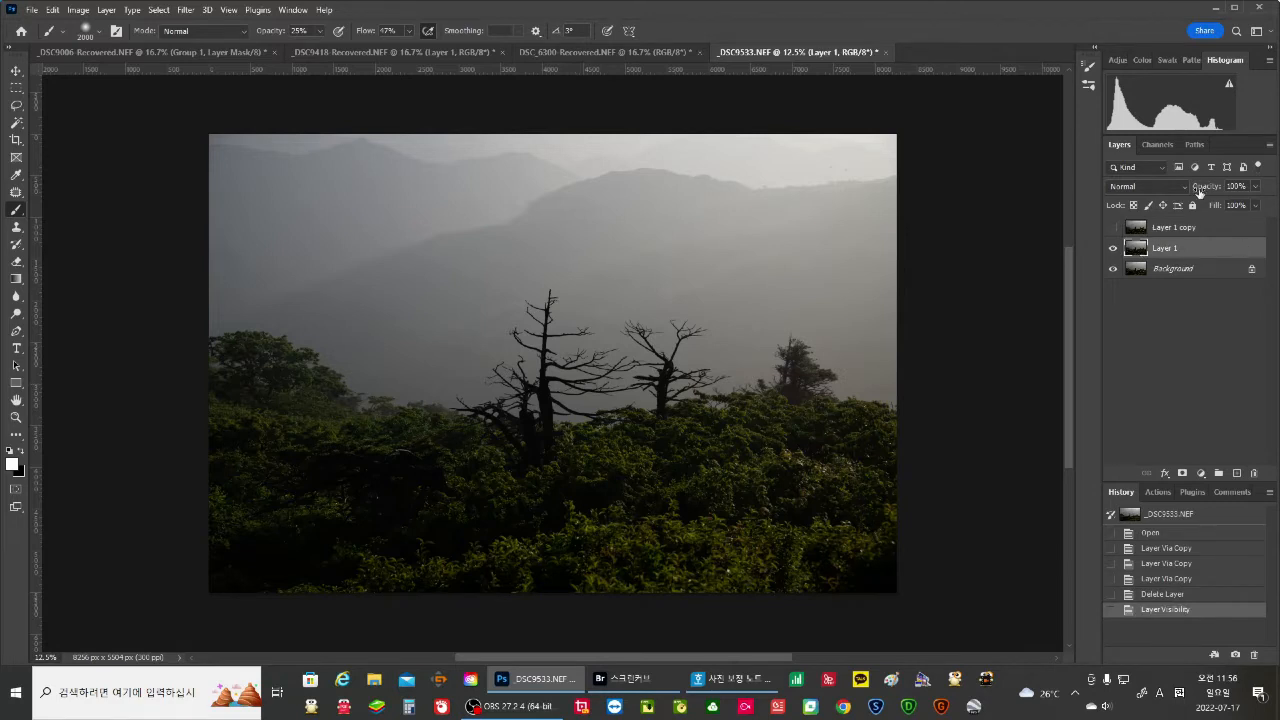
left_click(1181, 188)
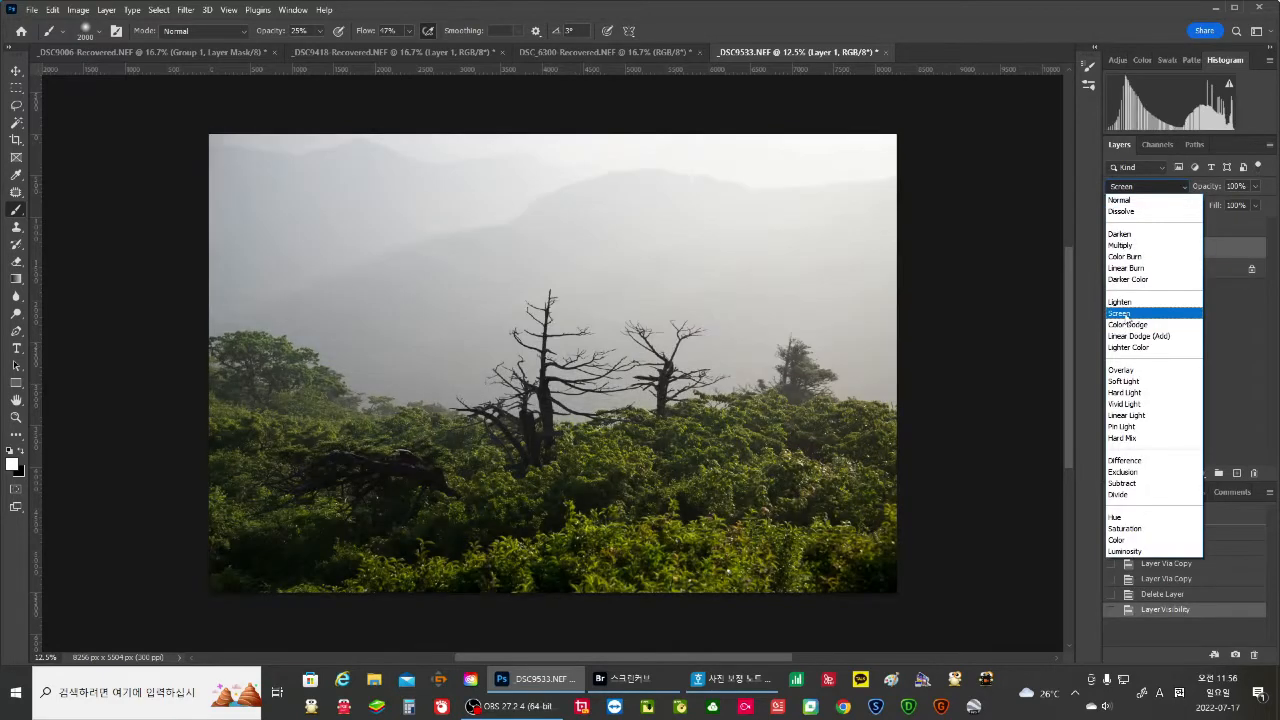
left_click(1125, 315)
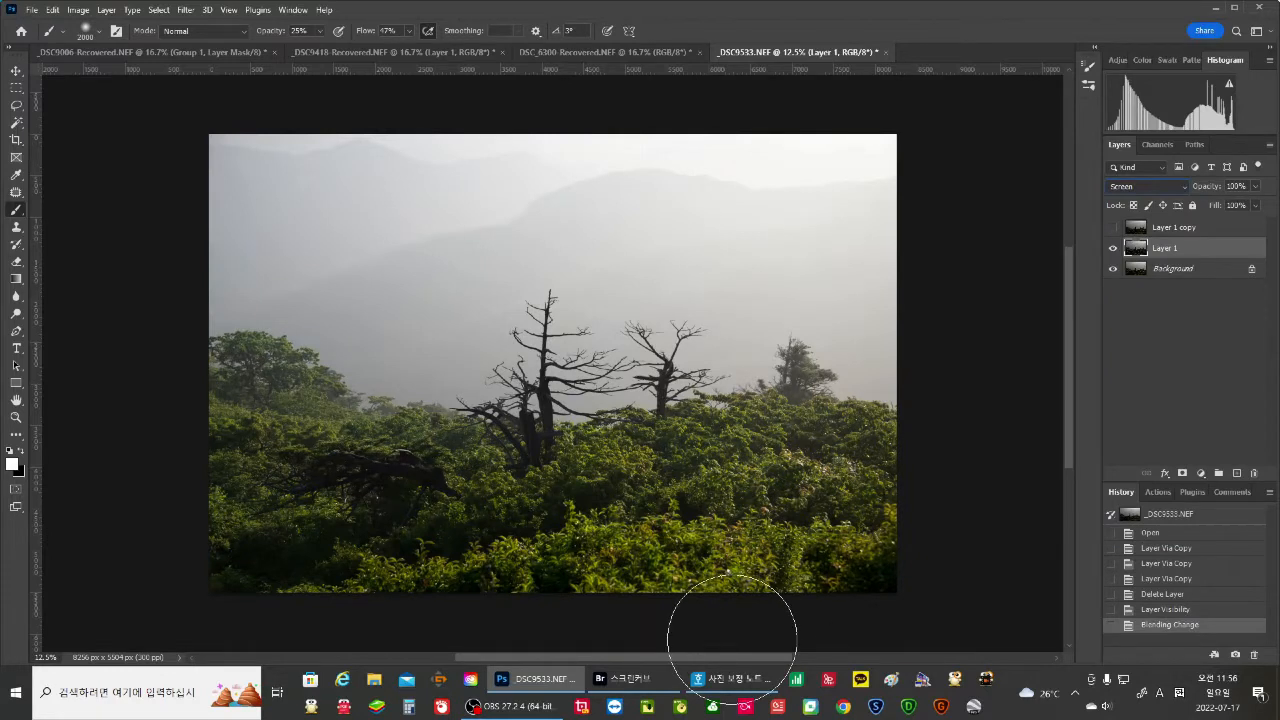
left_click(1113, 228)
Add a Curves adjustment layer above Layer 1 copy and set its blend mode to Screen.
left_click(1150, 234)
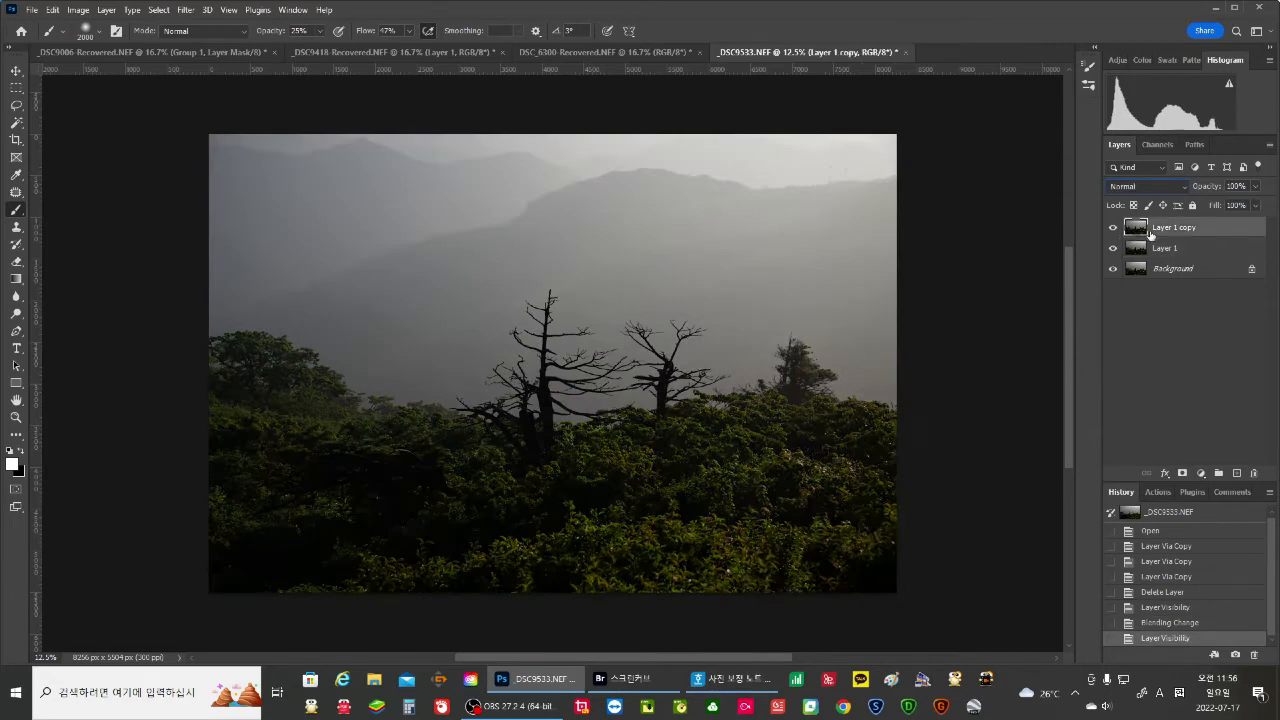
left_click(1205, 474)
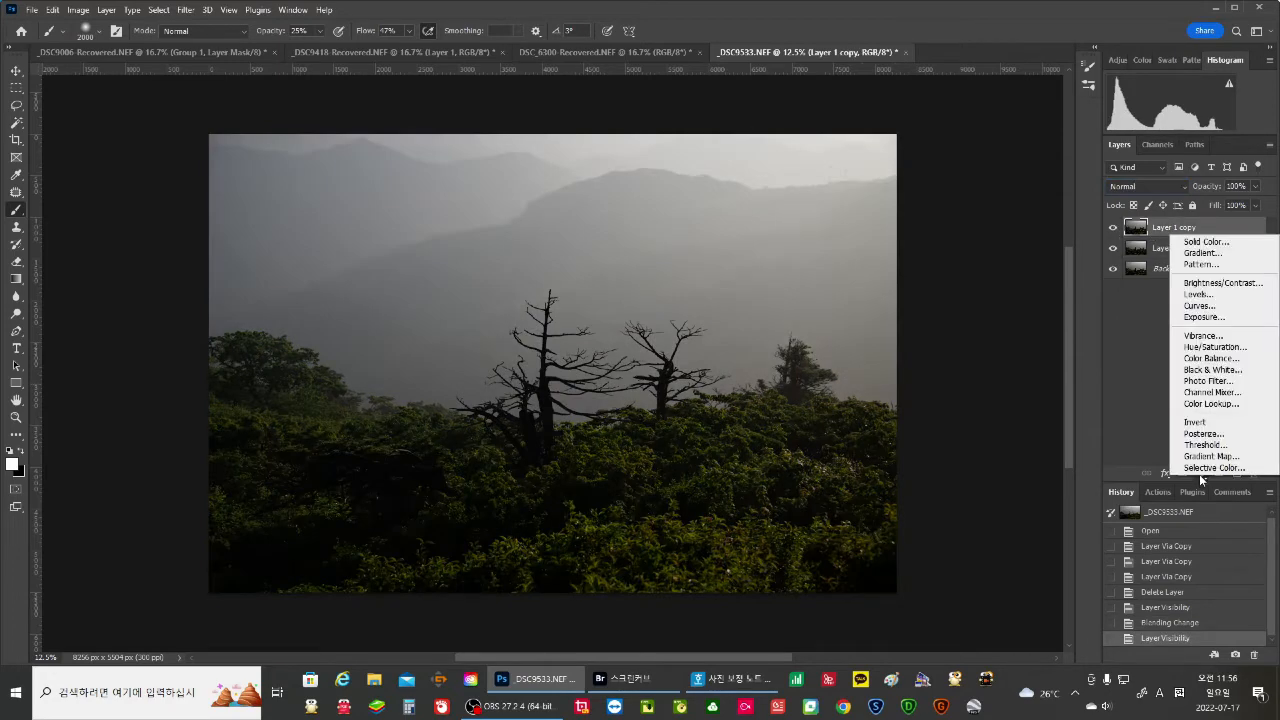
left_click(1218, 306)
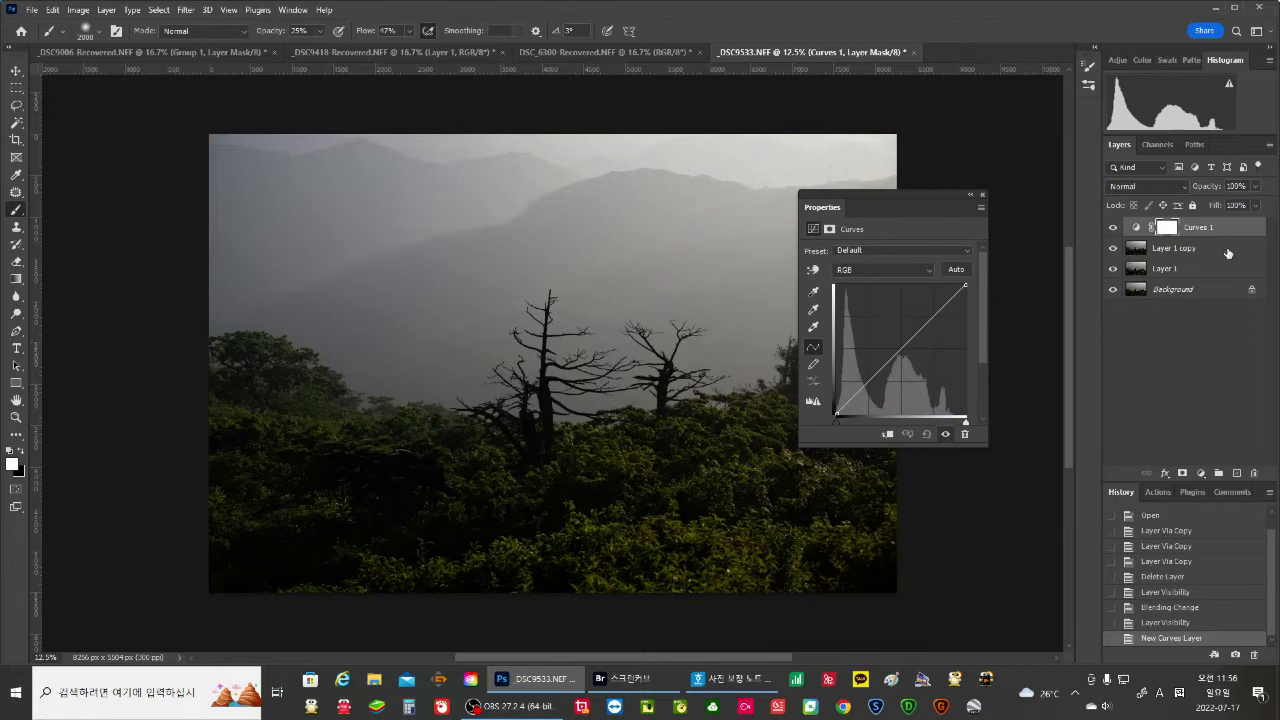
left_click(1185, 182)
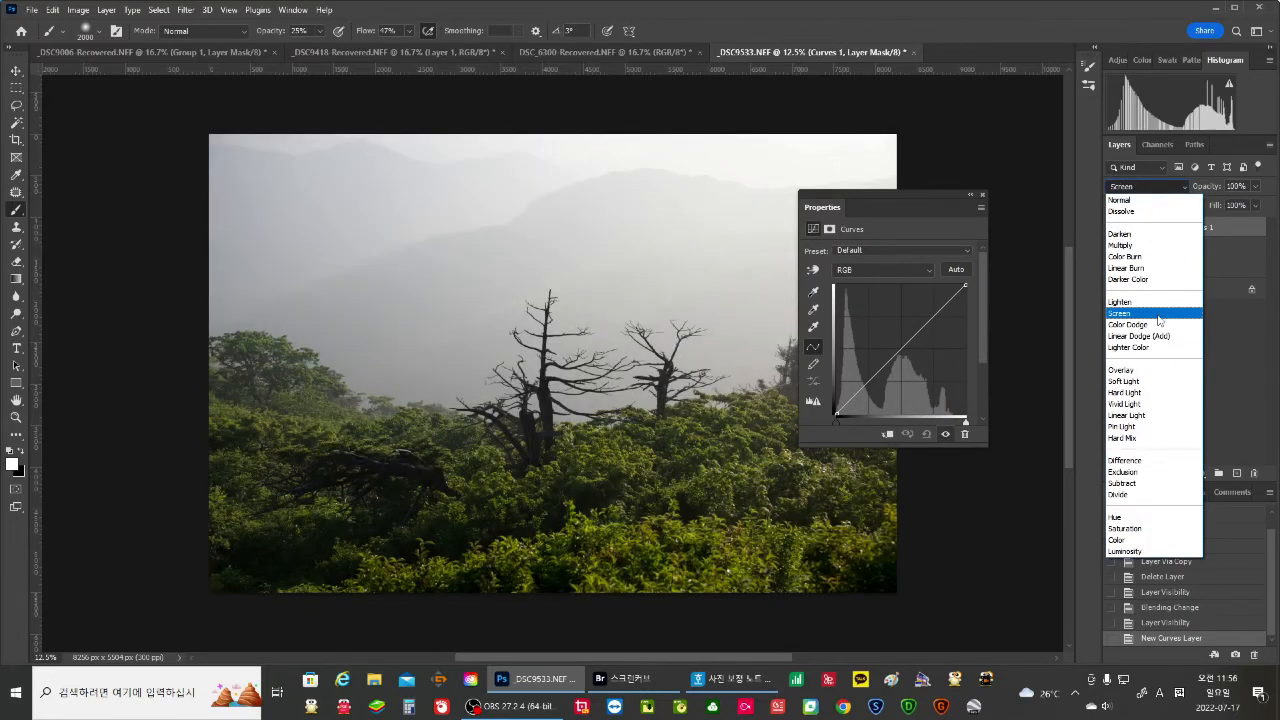
left_click(1159, 320)
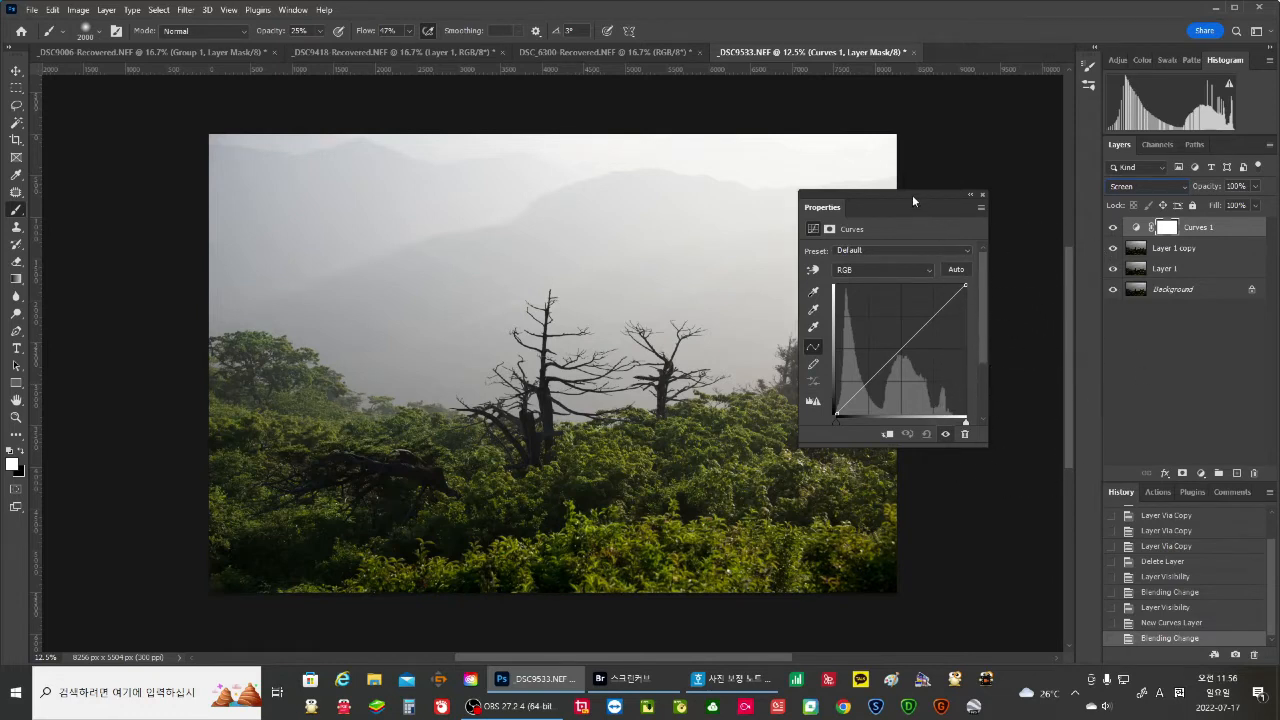
Raise the midpoint of the Curves 1 RGB curve slightly to brighten the midtones.
left_click_drag(912, 195, 939, 357)
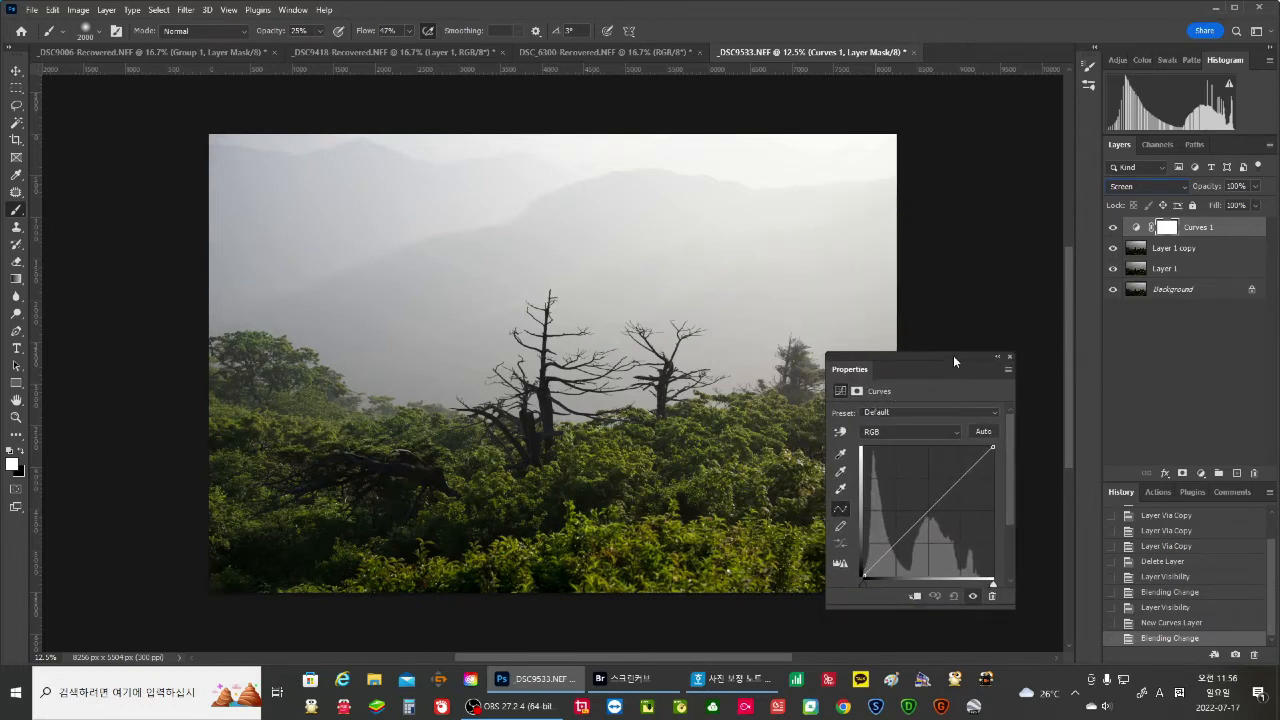
left_click(927, 509)
left_click_drag(927, 509, 921, 498)
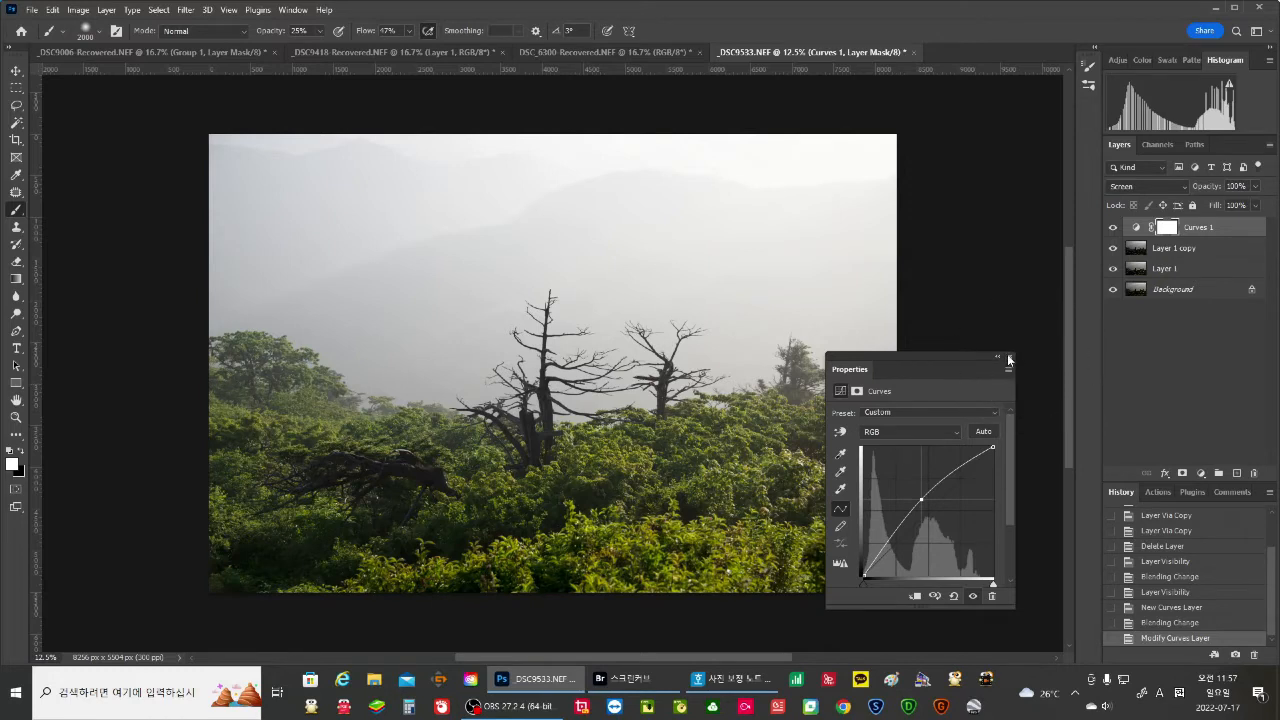
Add a second Curves adjustment layer and shape a gentle S-curve with a fixed midpoint, raised highlights and lowered shadows.
left_click(1201, 473)
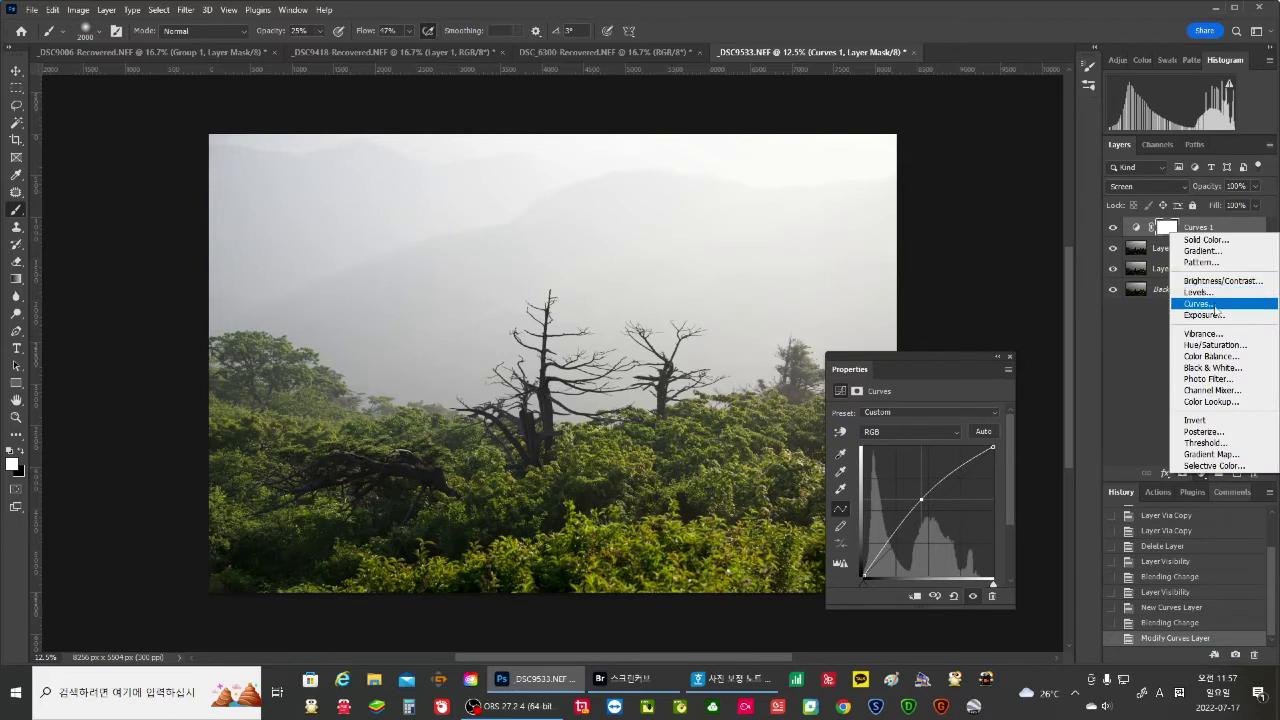
left_click(1214, 304)
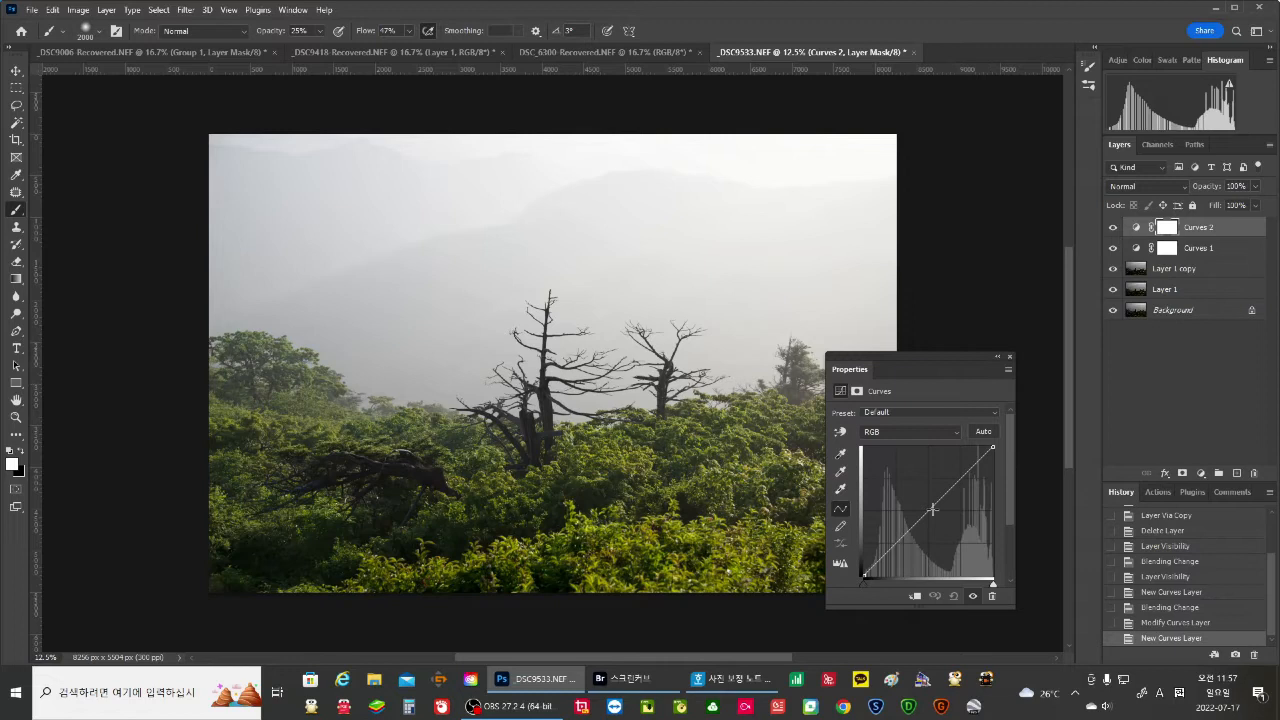
left_click(927, 510)
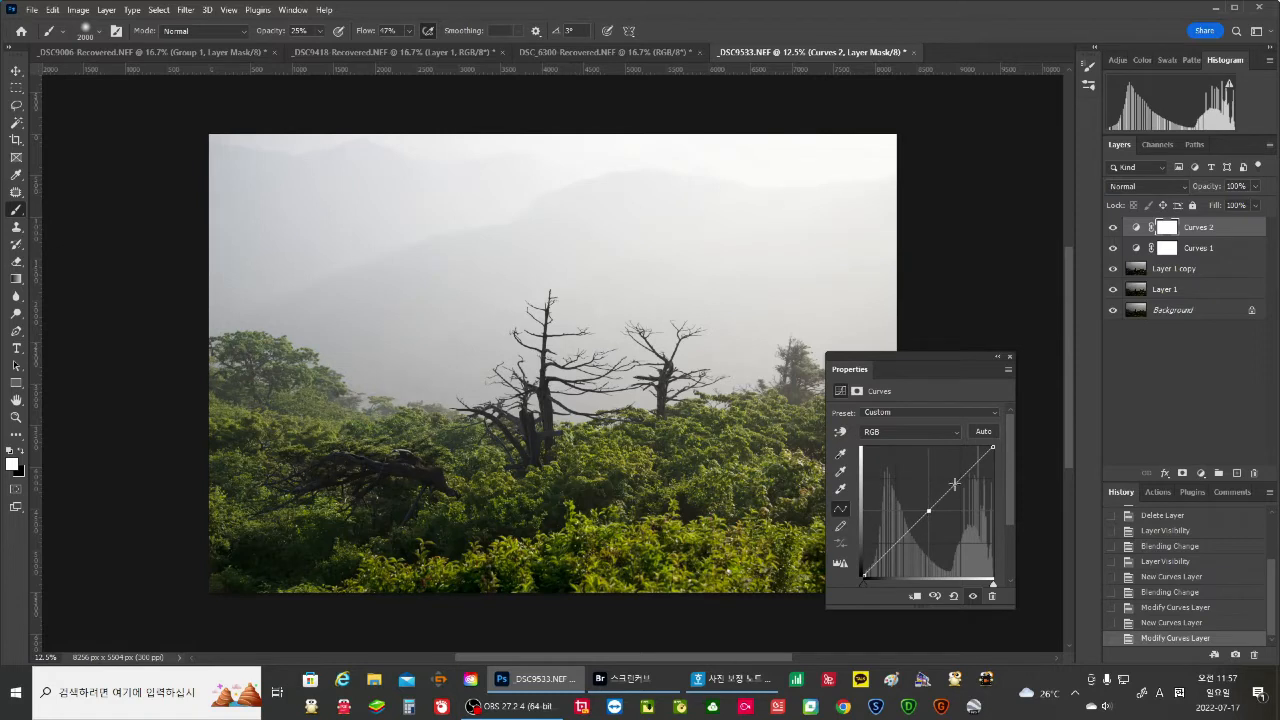
left_click(954, 484)
left_click(904, 541)
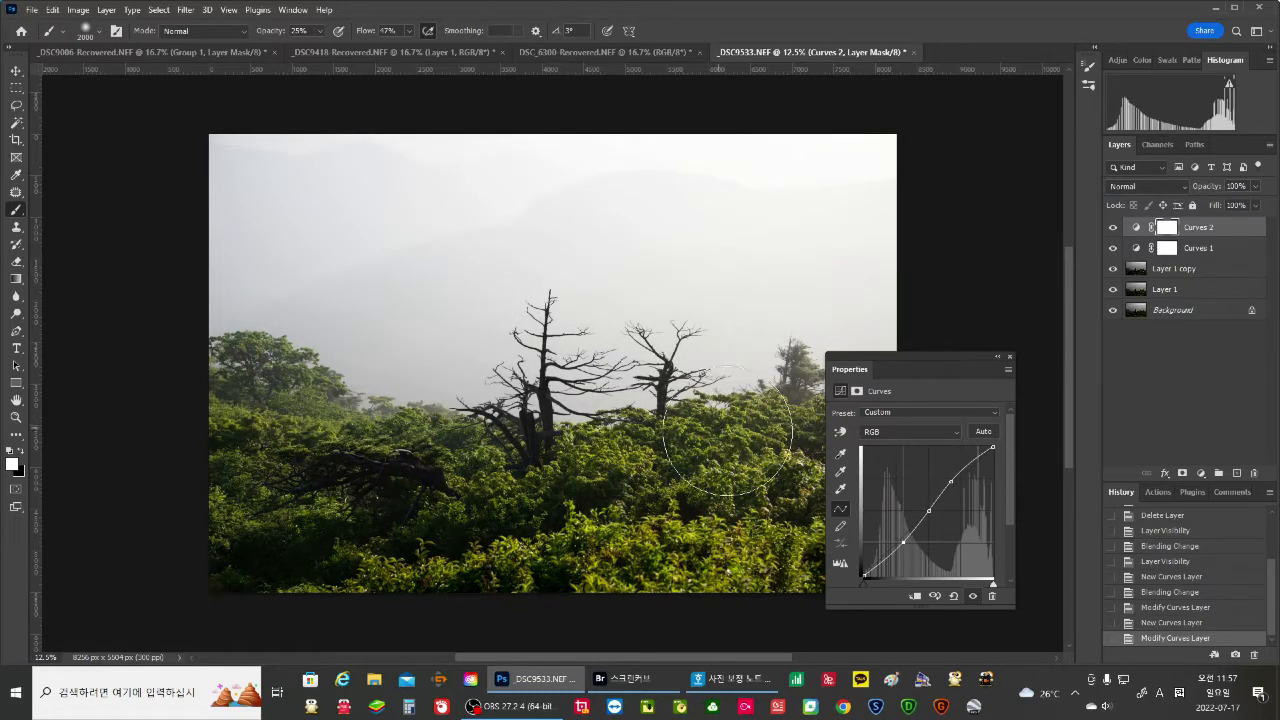
left_click(1009, 356)
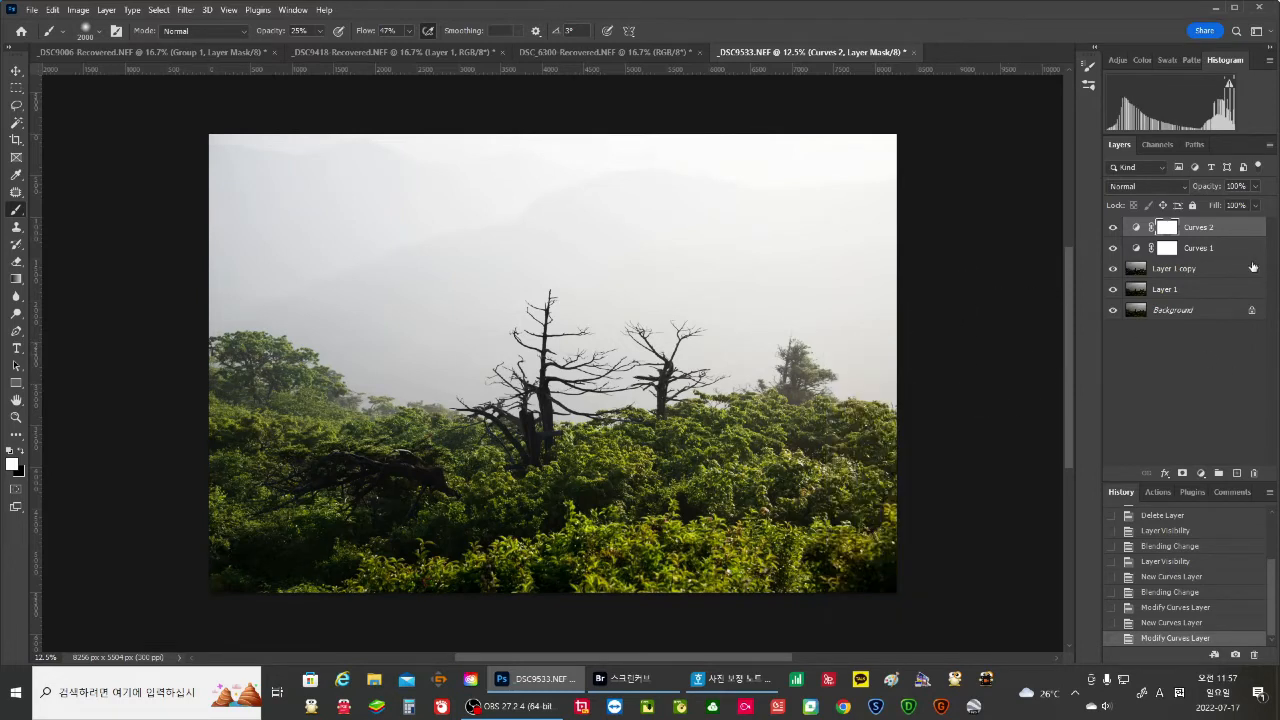
Group Curves 1 and Curves 2 and add a black mask to the group.
left_click(1181, 254, "shift")
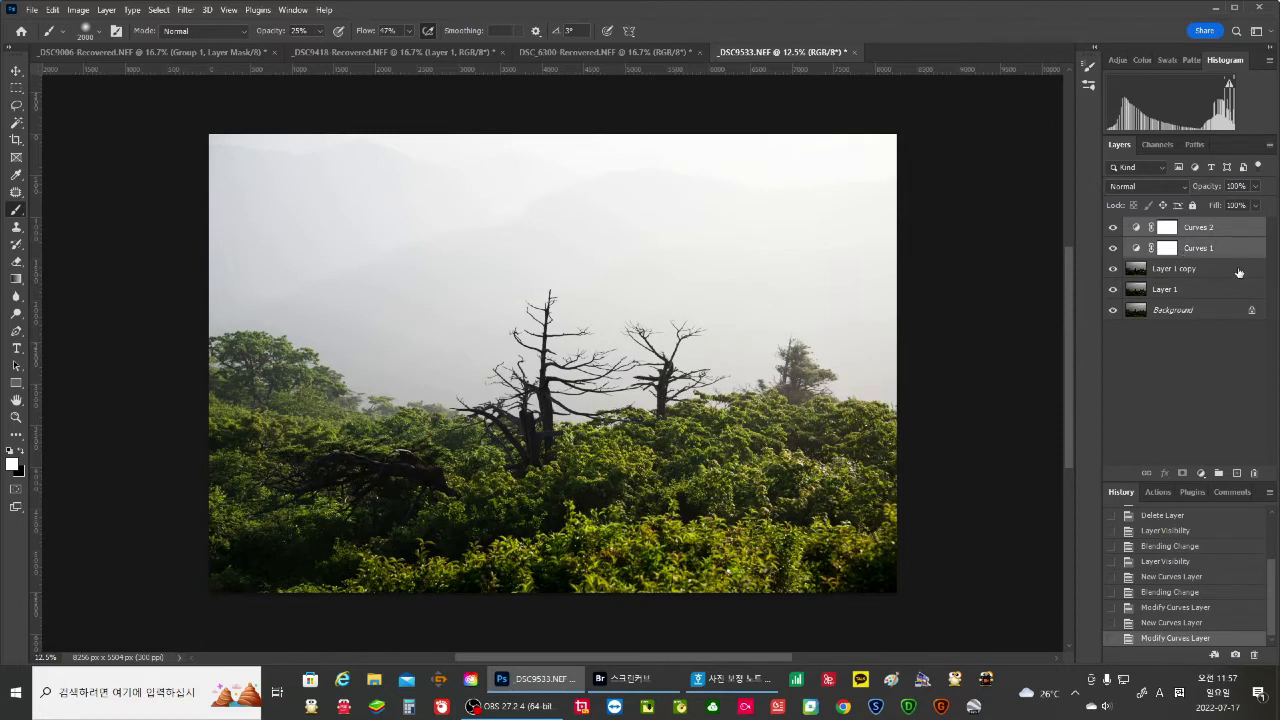
key("ctrl+g")
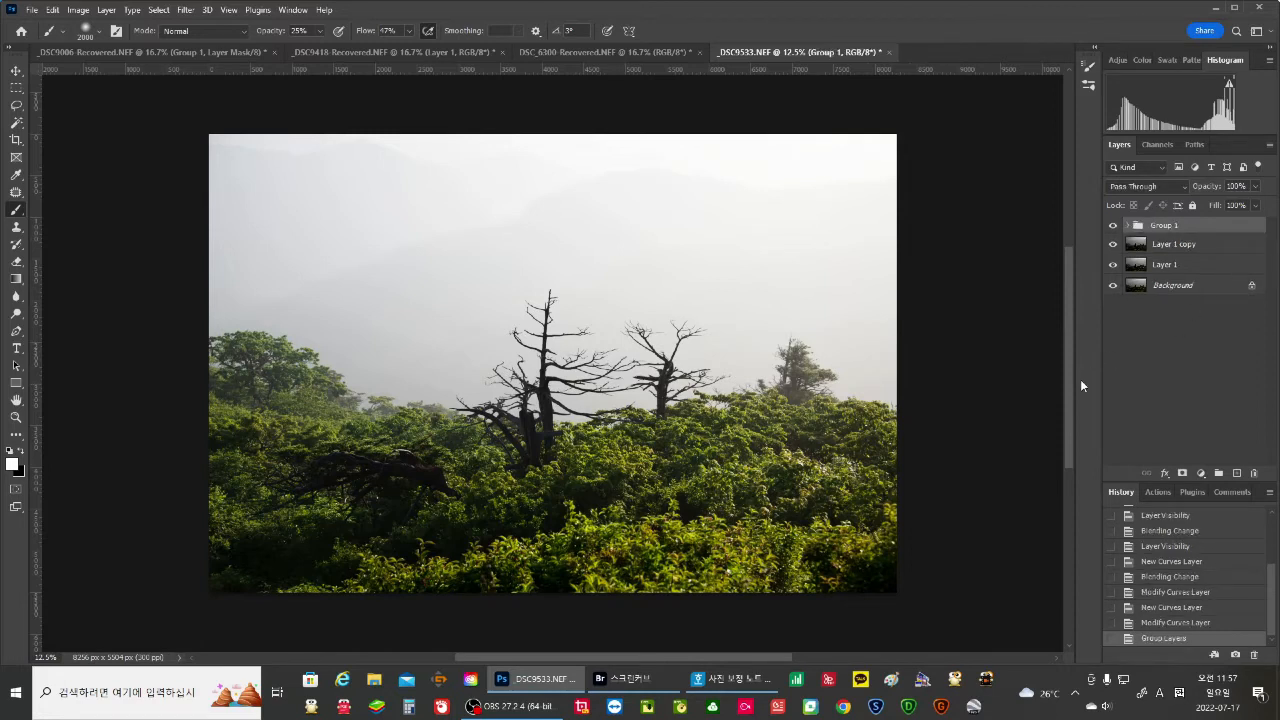
left_click(1182, 474, "alt")
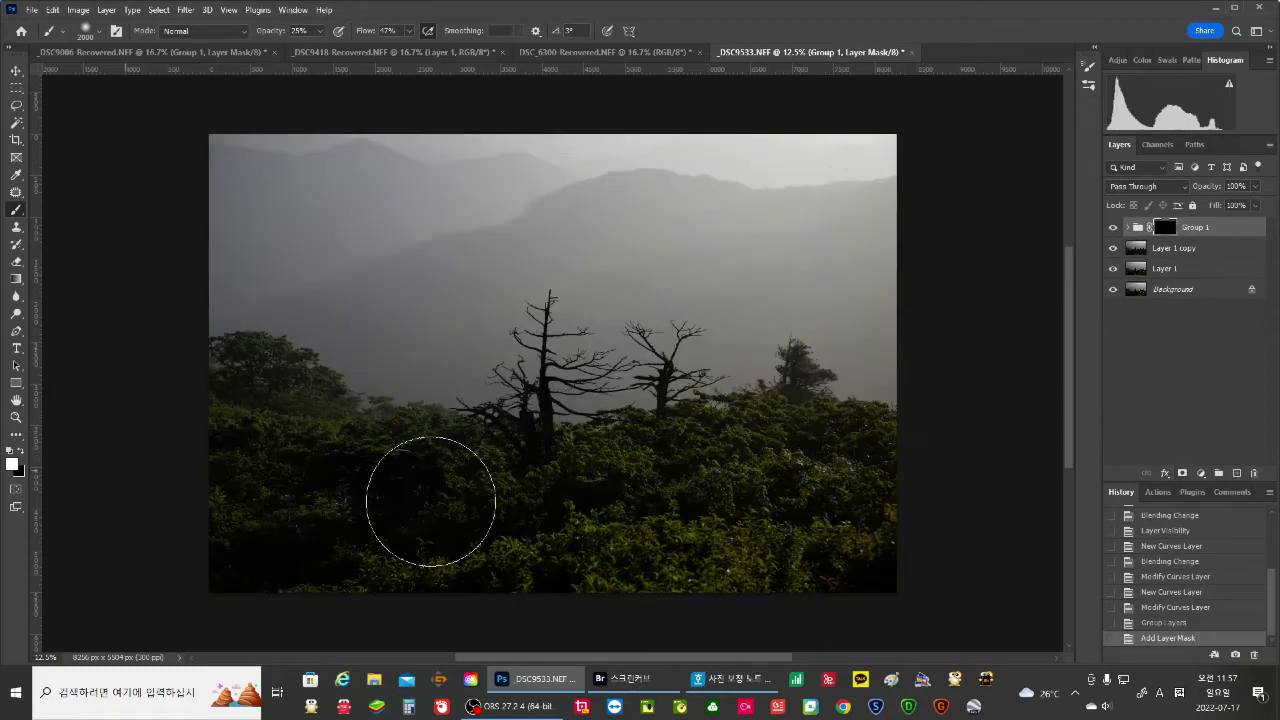
Brush white at 25% opacity into the Group 1 mask over the bushes and bare trees, and compare with the group hidden.
mouse_move(587, 407)
left_mouse_down()
mouse_move(506, 448)
mouse_move(572, 427)
left_mouse_up()
left_click_drag(402, 506, 432, 458)
mouse_move(439, 443)
left_mouse_down()
mouse_move(273, 421)
mouse_move(322, 454)
mouse_move(578, 484)
mouse_move(855, 386)
left_mouse_up()
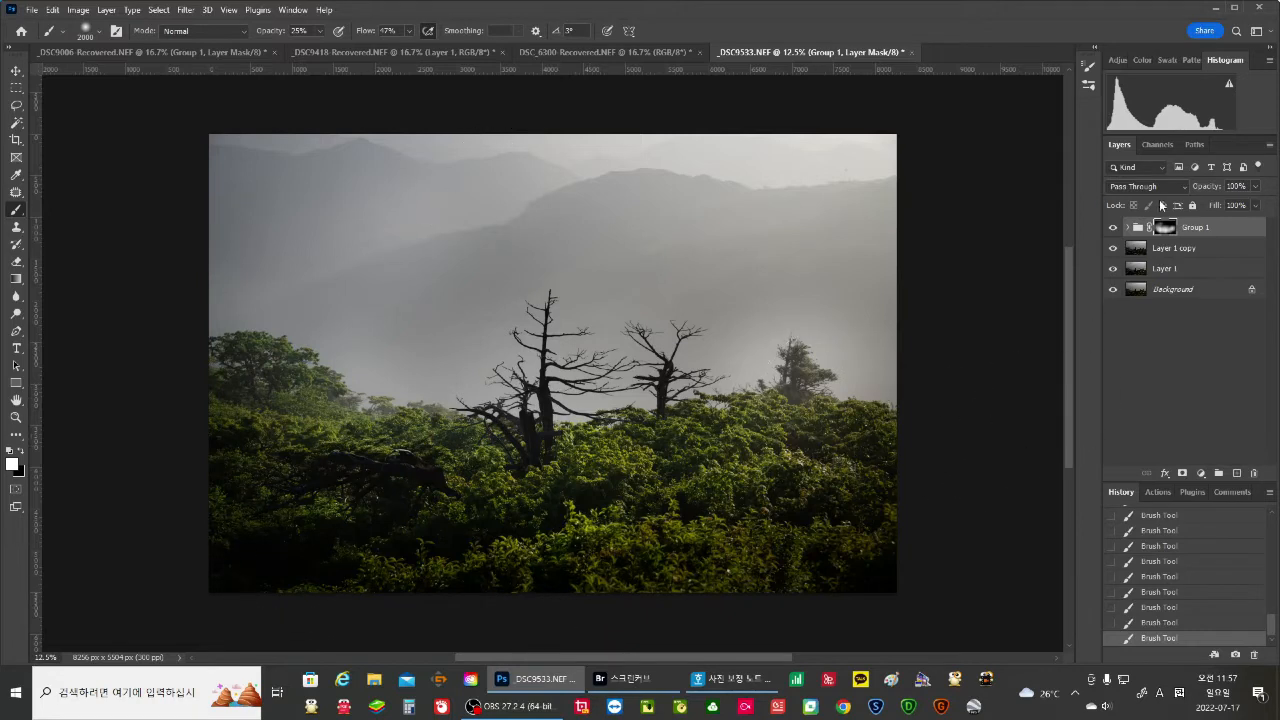
left_click(1113, 229)
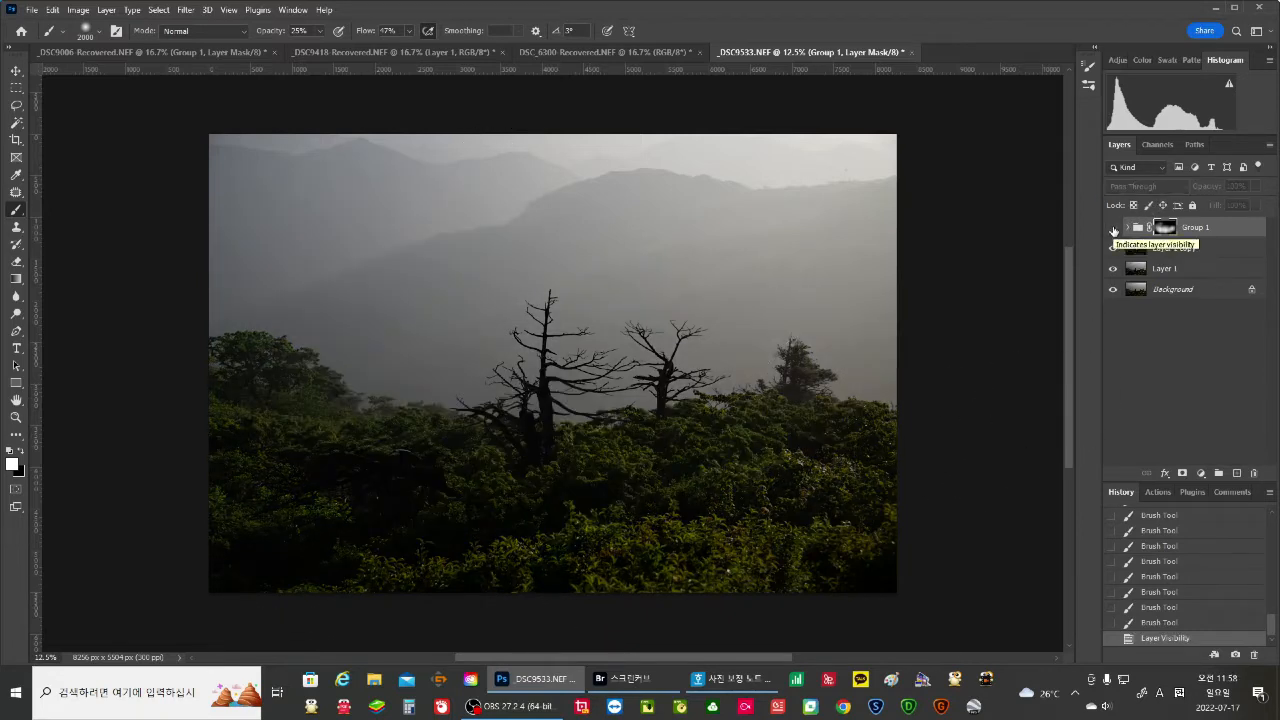
left_click(1113, 229)
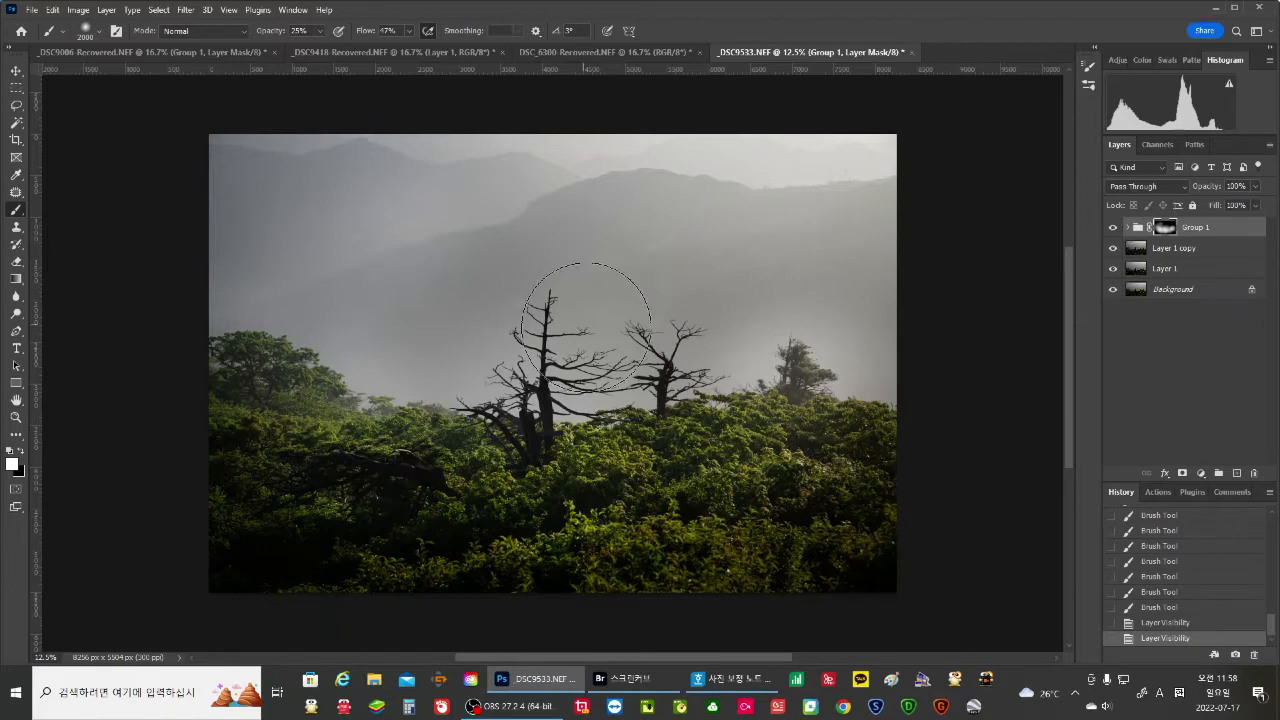
Switch to the _DSC9418-Recovered garden photo and delete Layer 1 copy and Layer 1, keeping only the background.
left_click(432, 55)
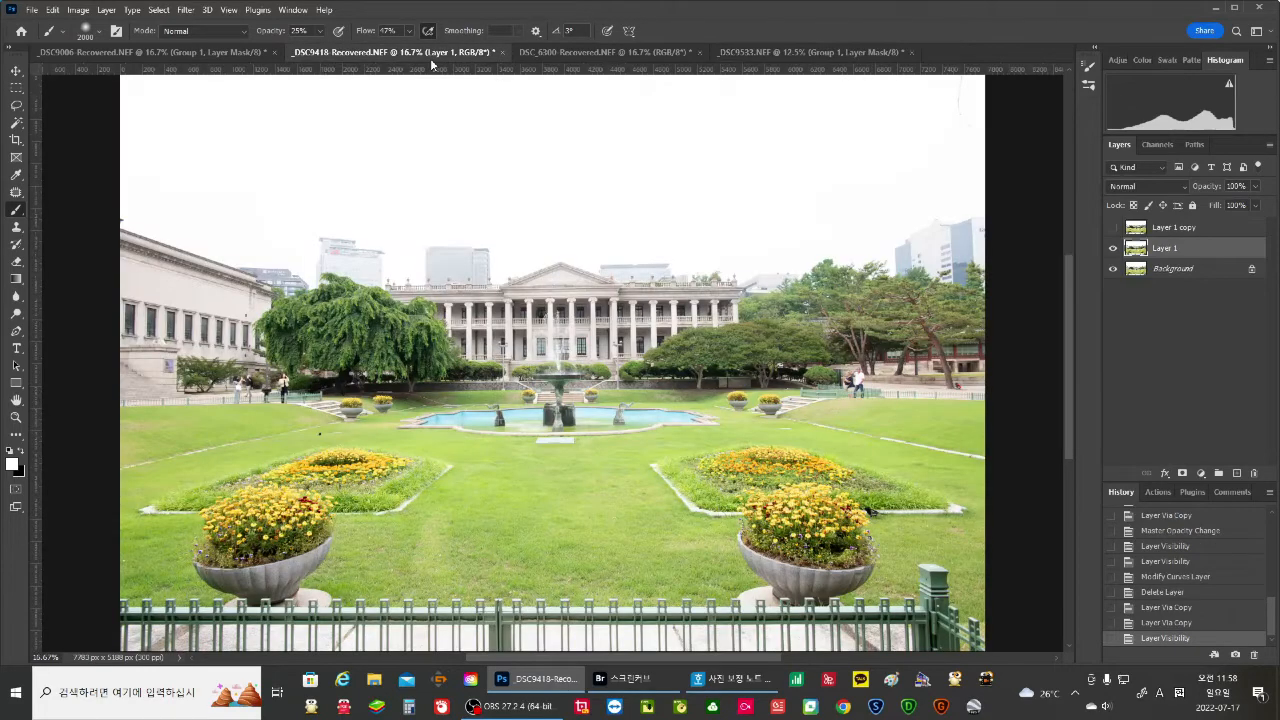
left_click(648, 51)
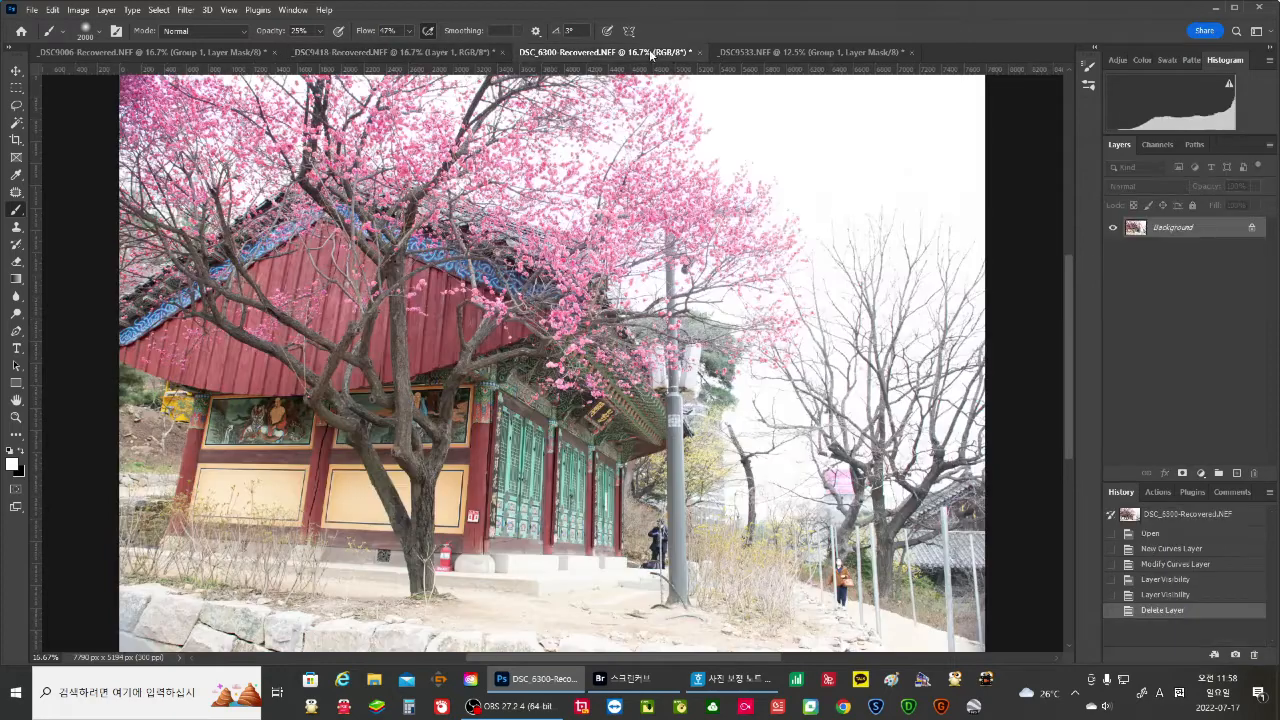
left_click(411, 57)
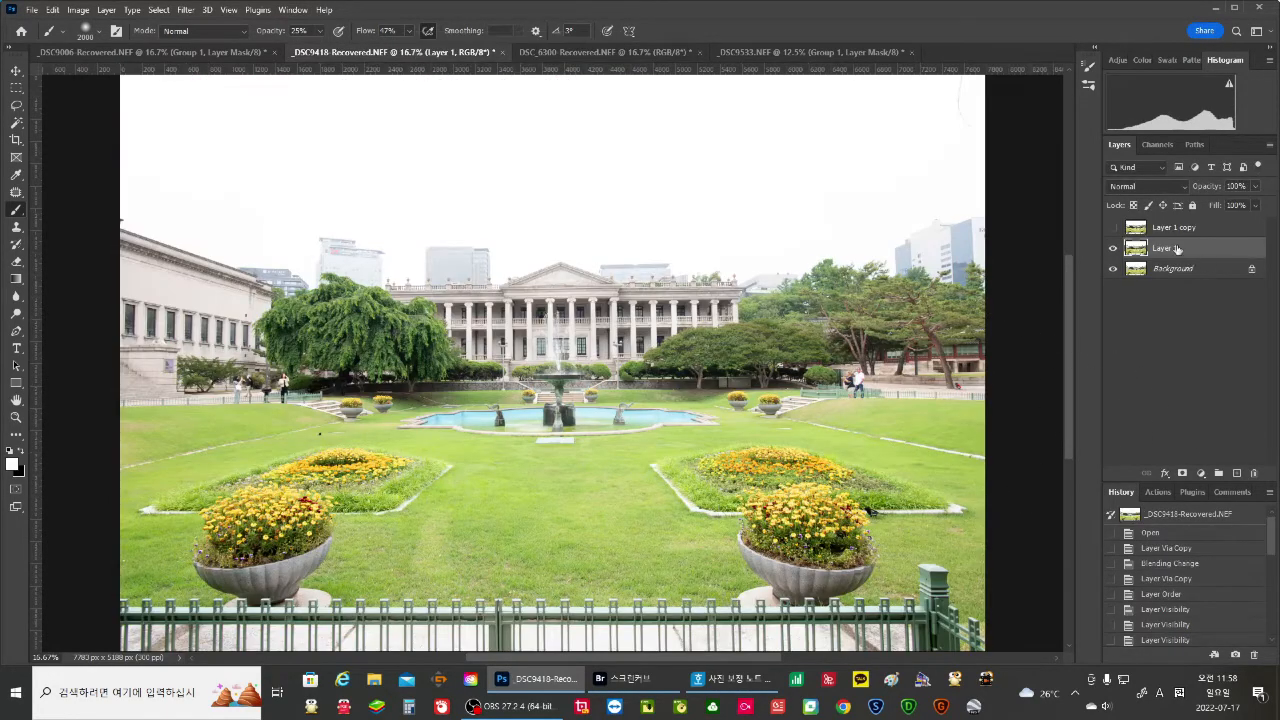
left_click(1138, 229)
left_click(1253, 473)
left_click(1254, 474)
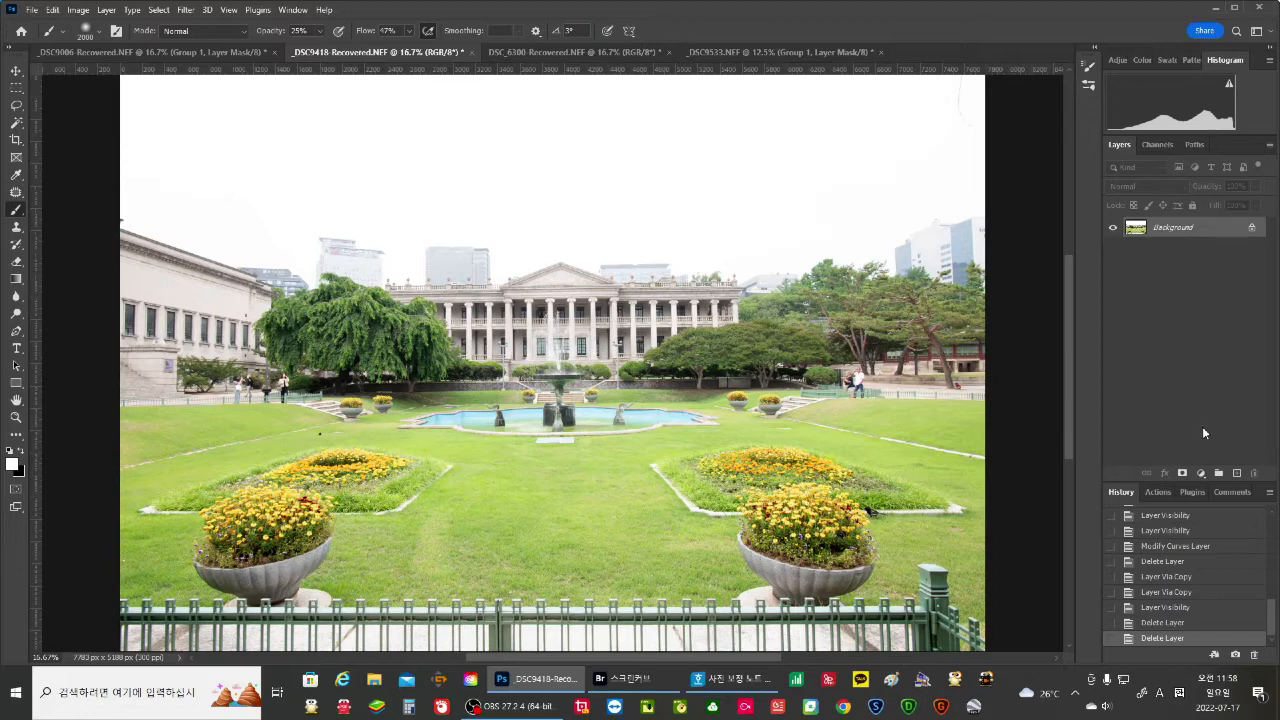
Duplicate the background twice and set the lower copy to Multiply blending, hiding the upper copy while doing so.
key("ctrl+j")
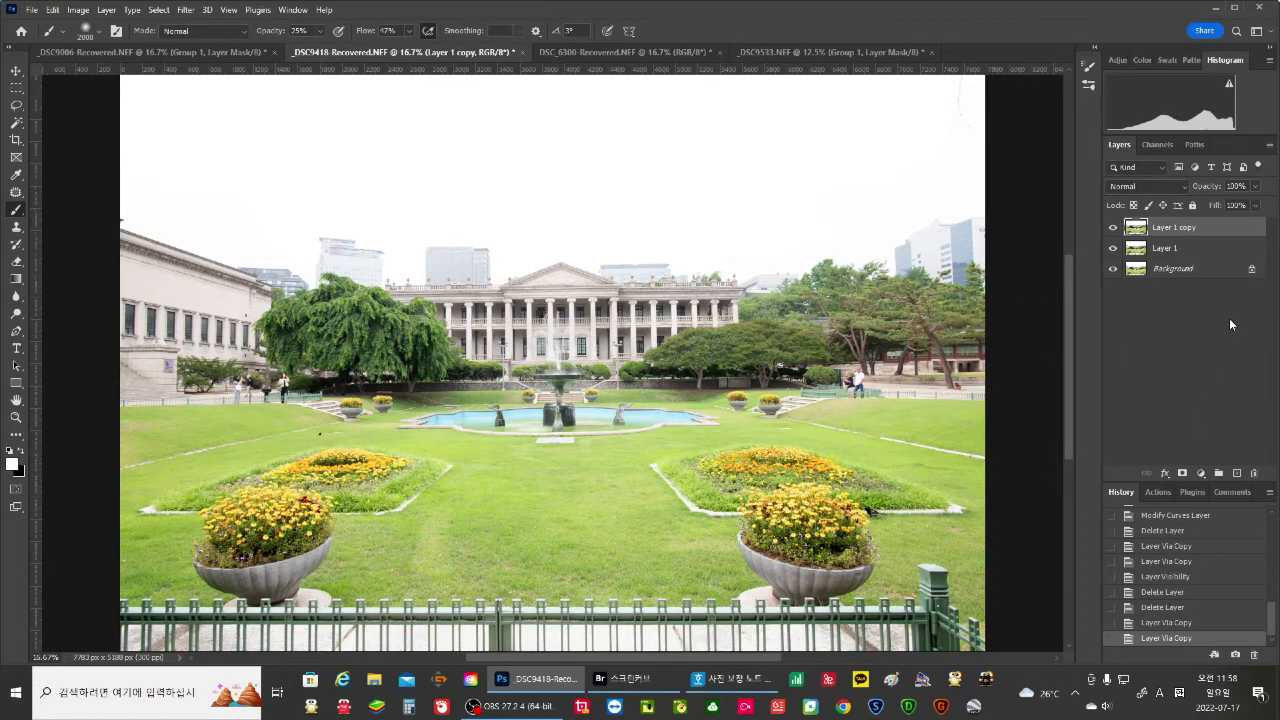
left_click(1113, 229)
left_click(1134, 268)
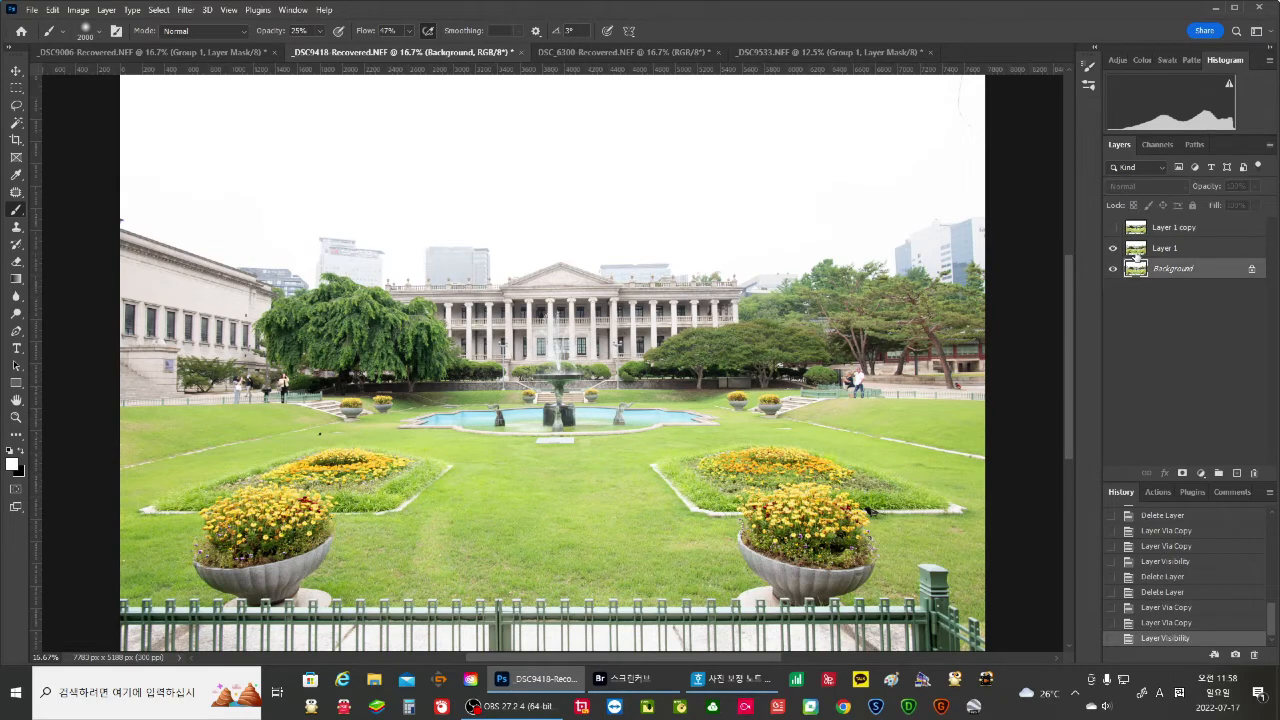
left_click(1138, 253)
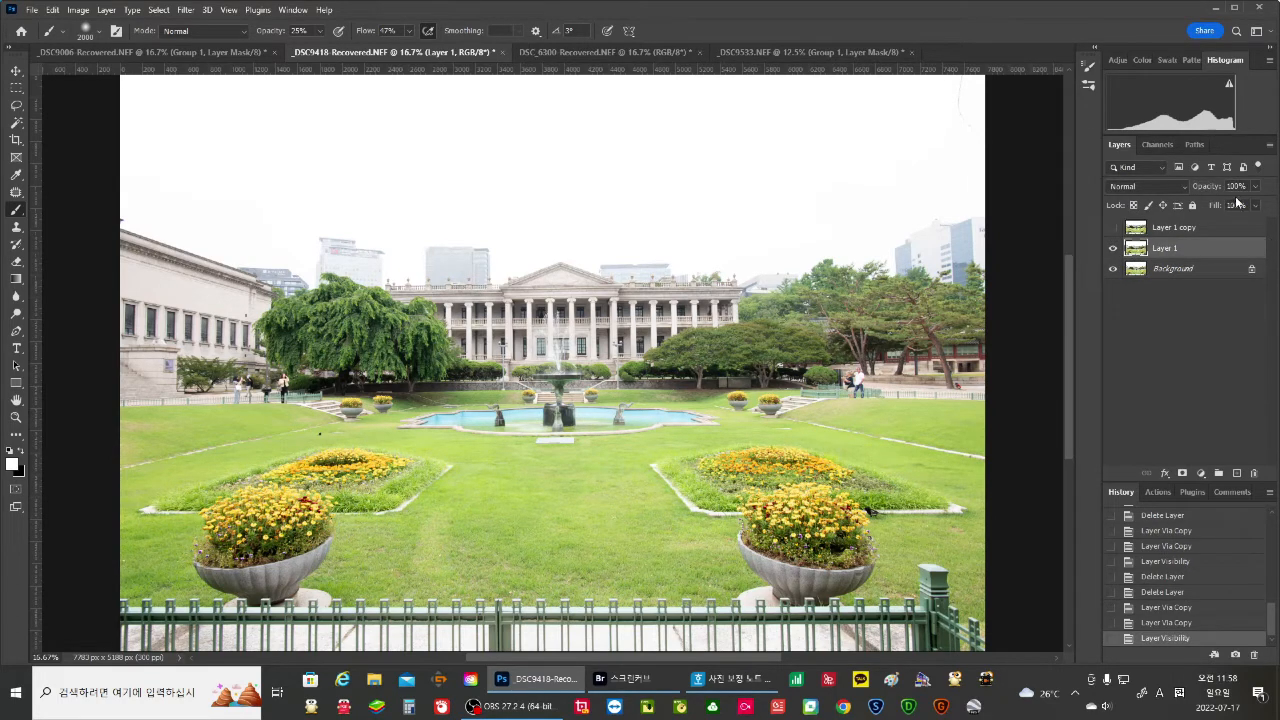
left_click(1185, 186)
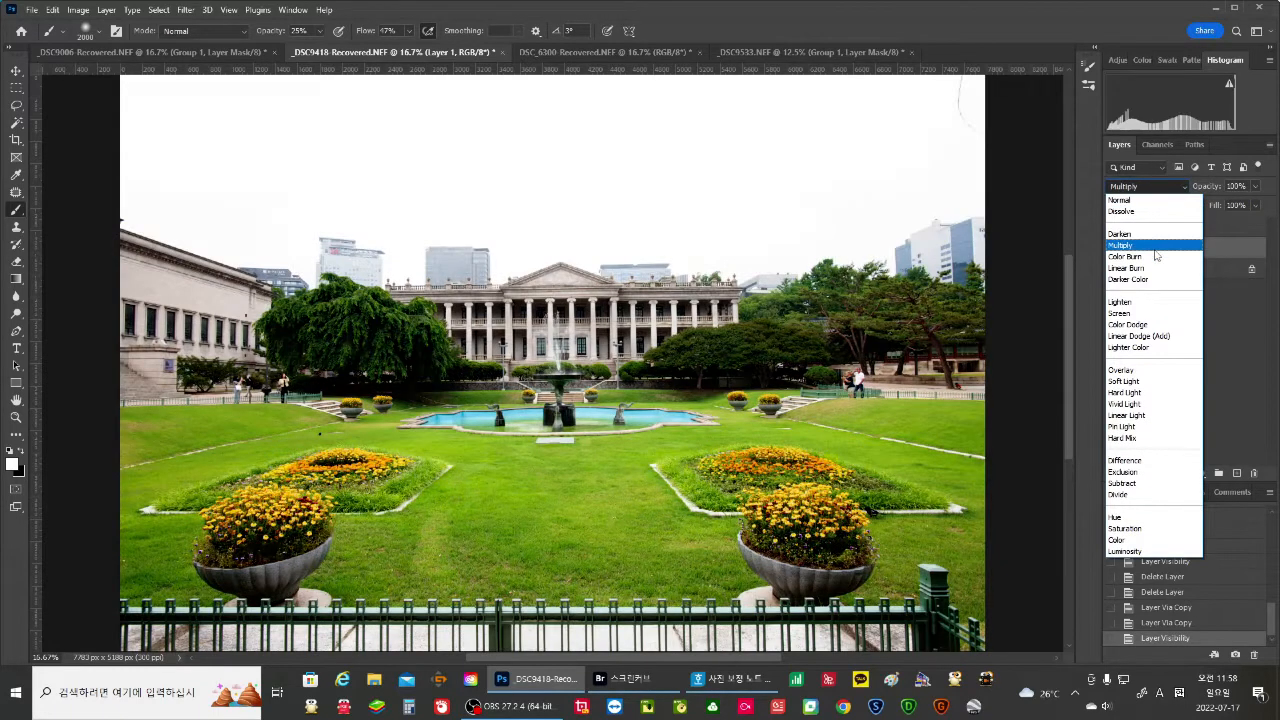
left_click(1154, 247)
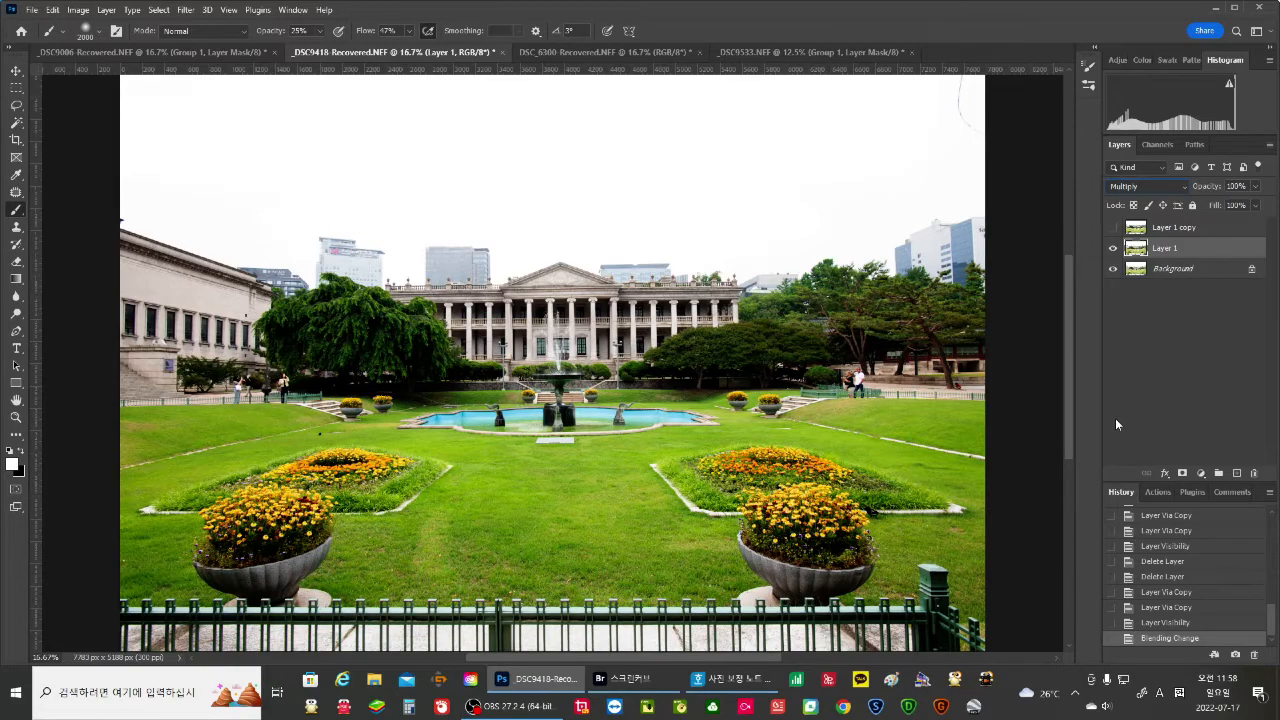
left_click(1113, 228)
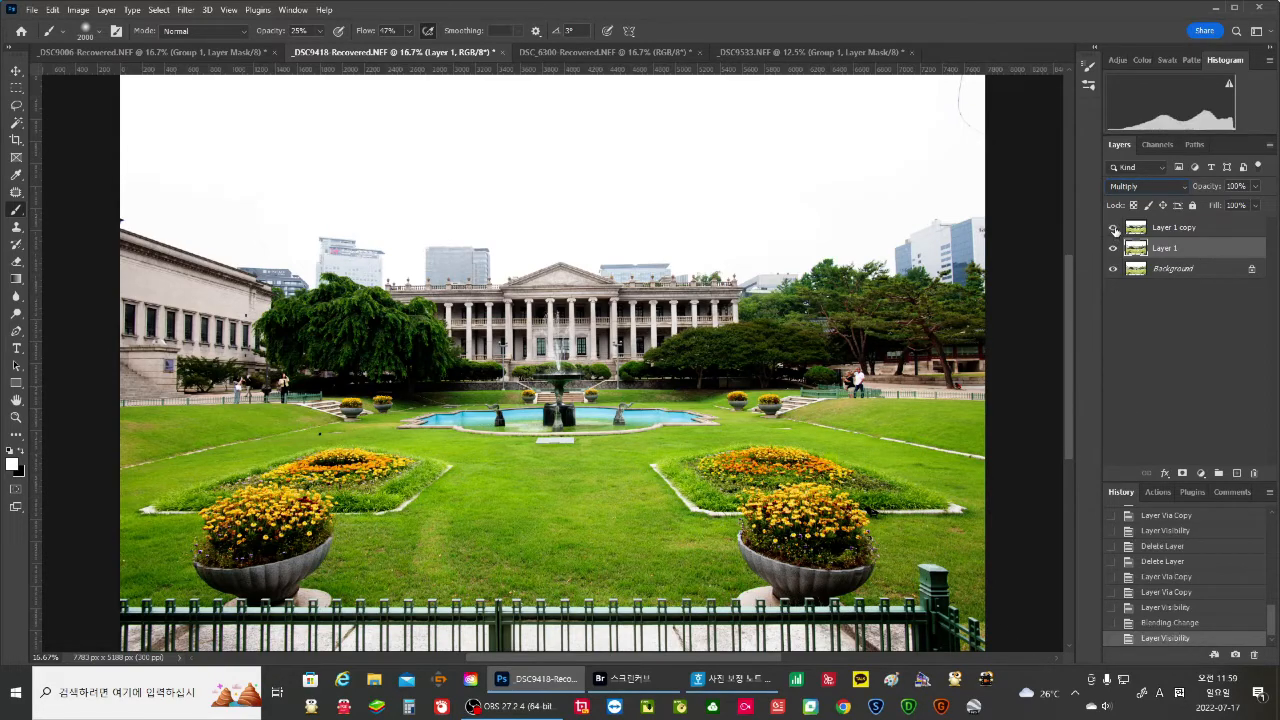
Add a Curves adjustment layer above Layer 1 copy and set its blending mode to Multiply.
left_click(1134, 229)
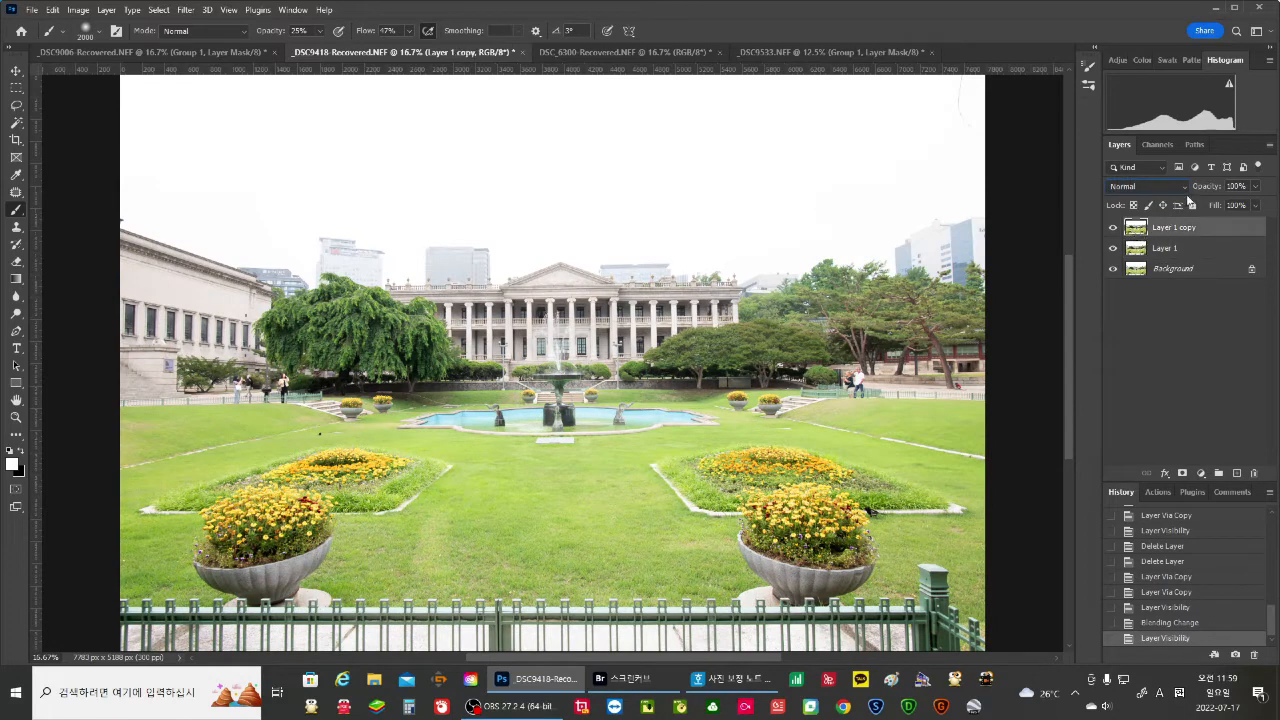
left_click(1201, 474)
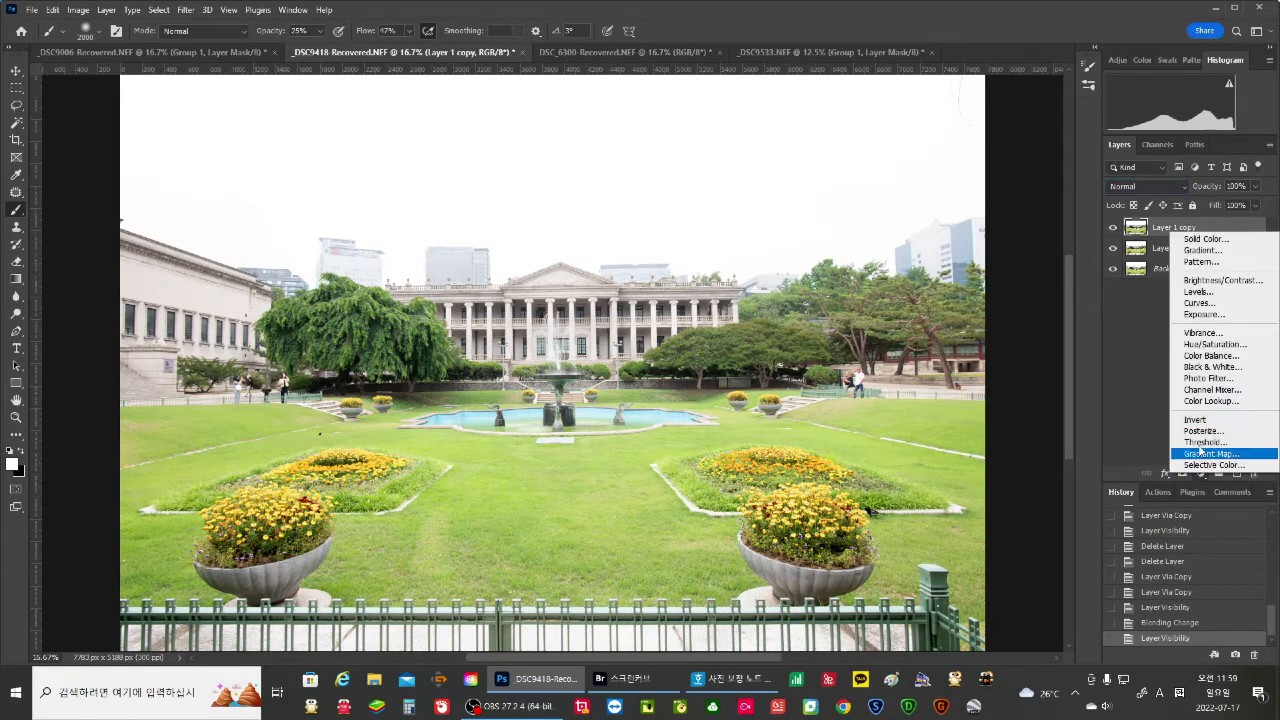
left_click(1200, 302)
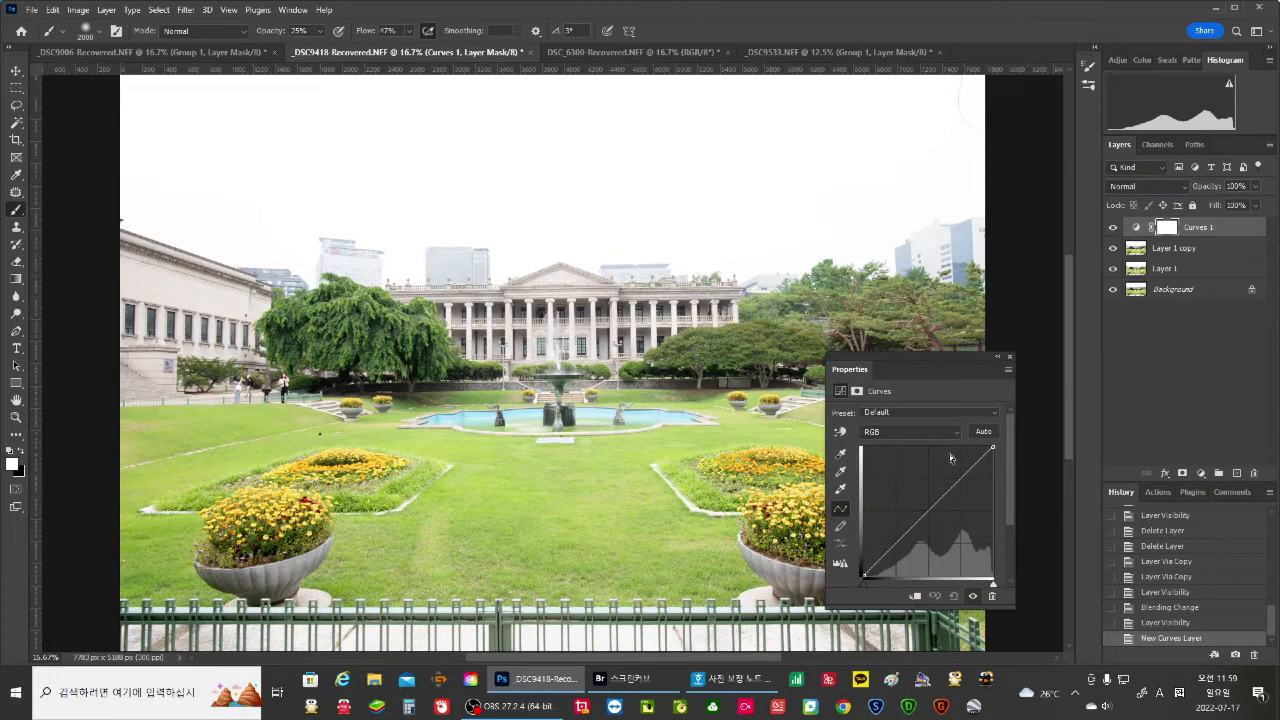
left_click(1184, 189)
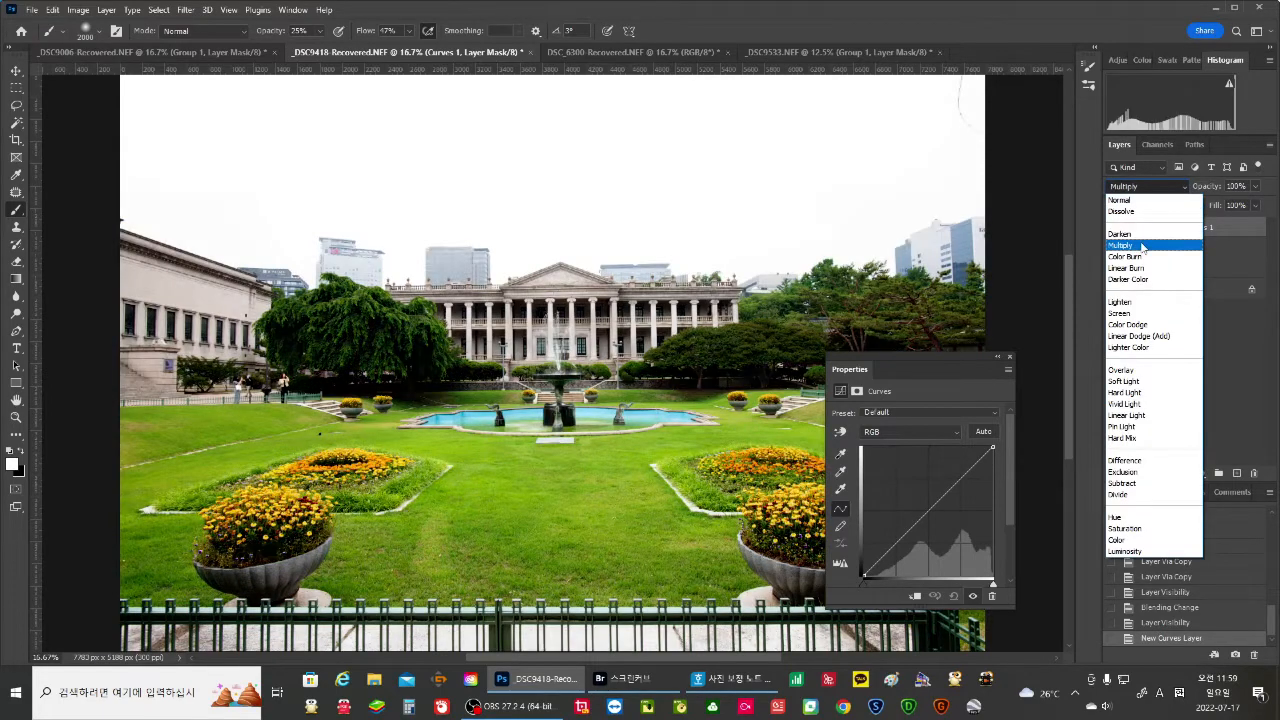
left_click(1140, 245)
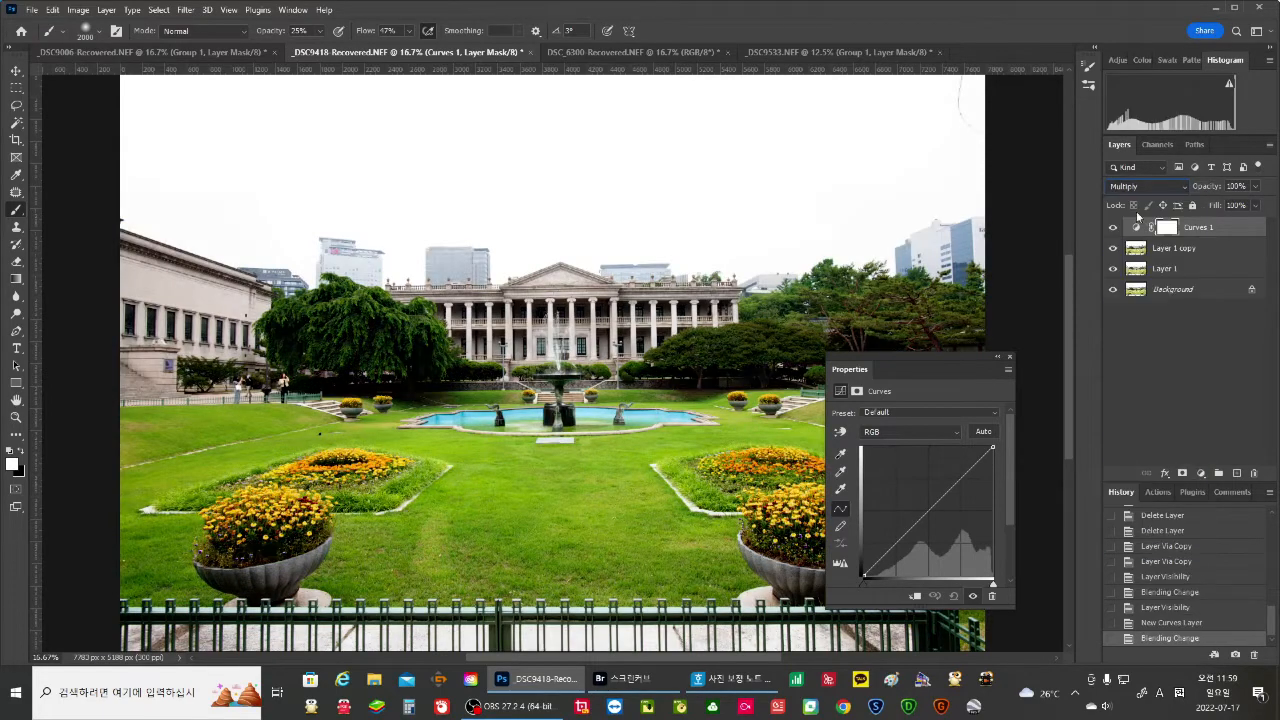
Compare the Multiply effect of the Curves 1 adjustment with that of Layer 1 by hiding and showing the layers above it.
left_click(1114, 228)
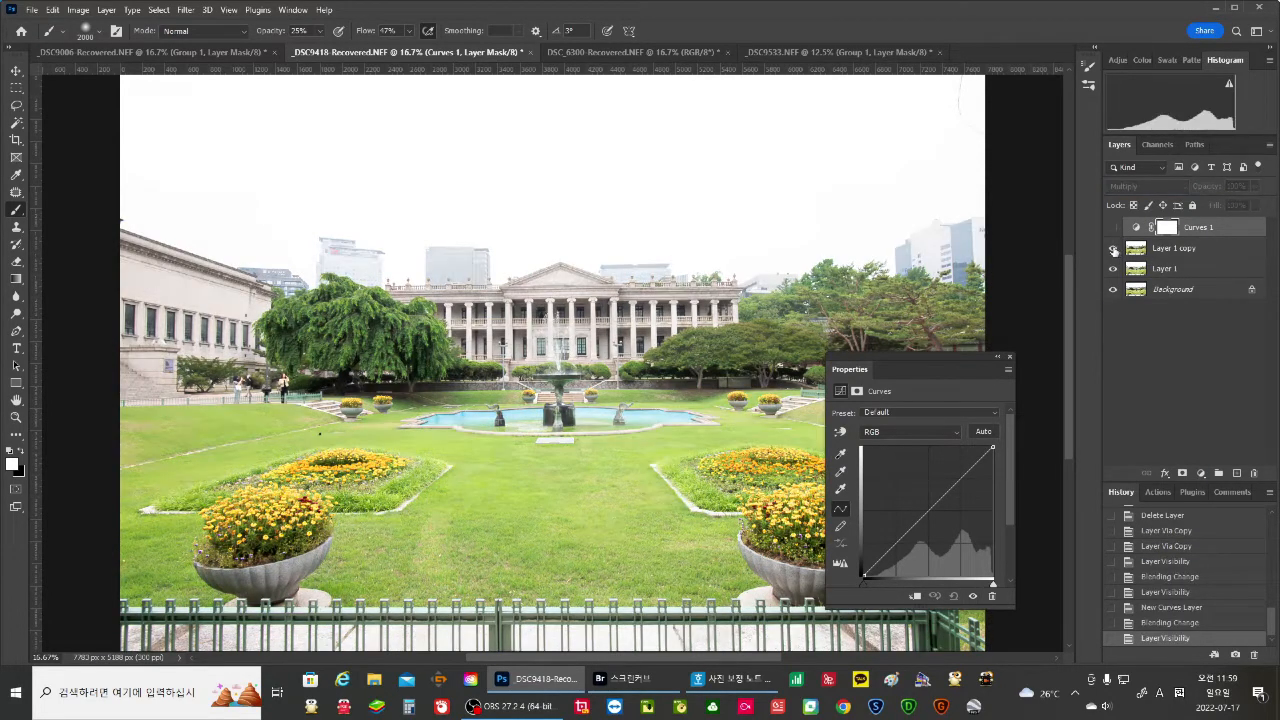
left_click(1115, 248)
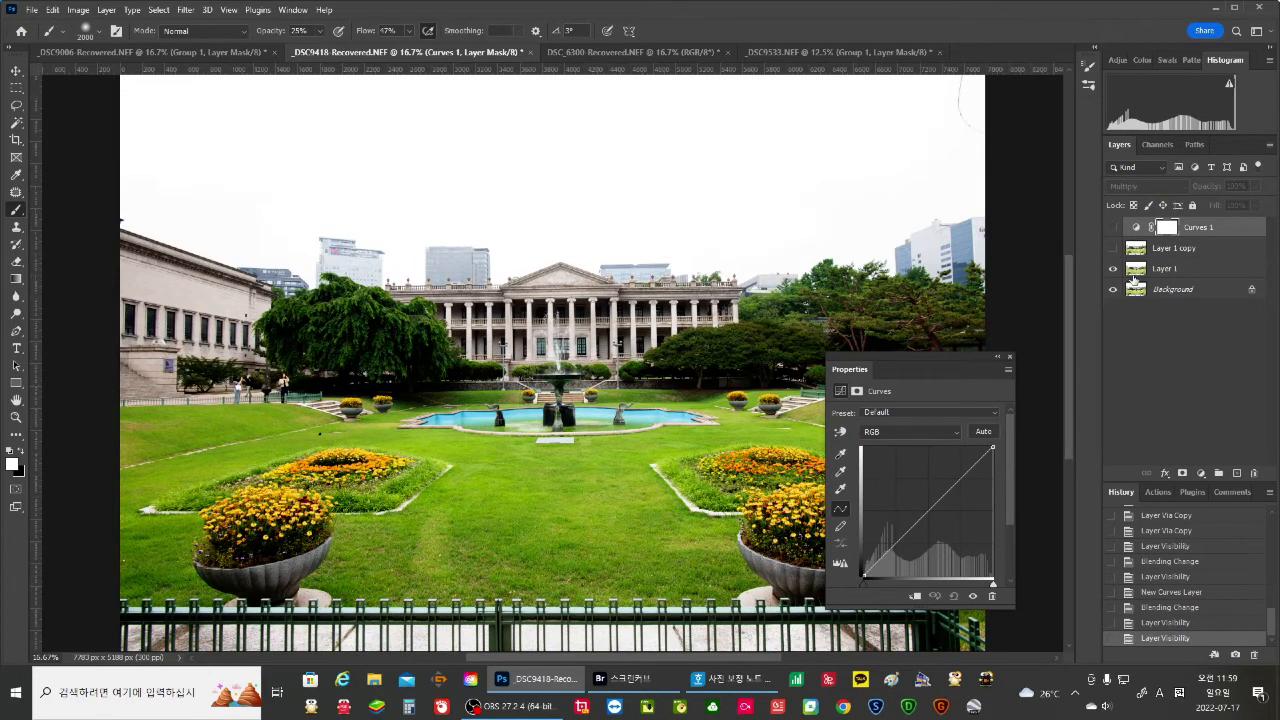
left_click(1133, 277)
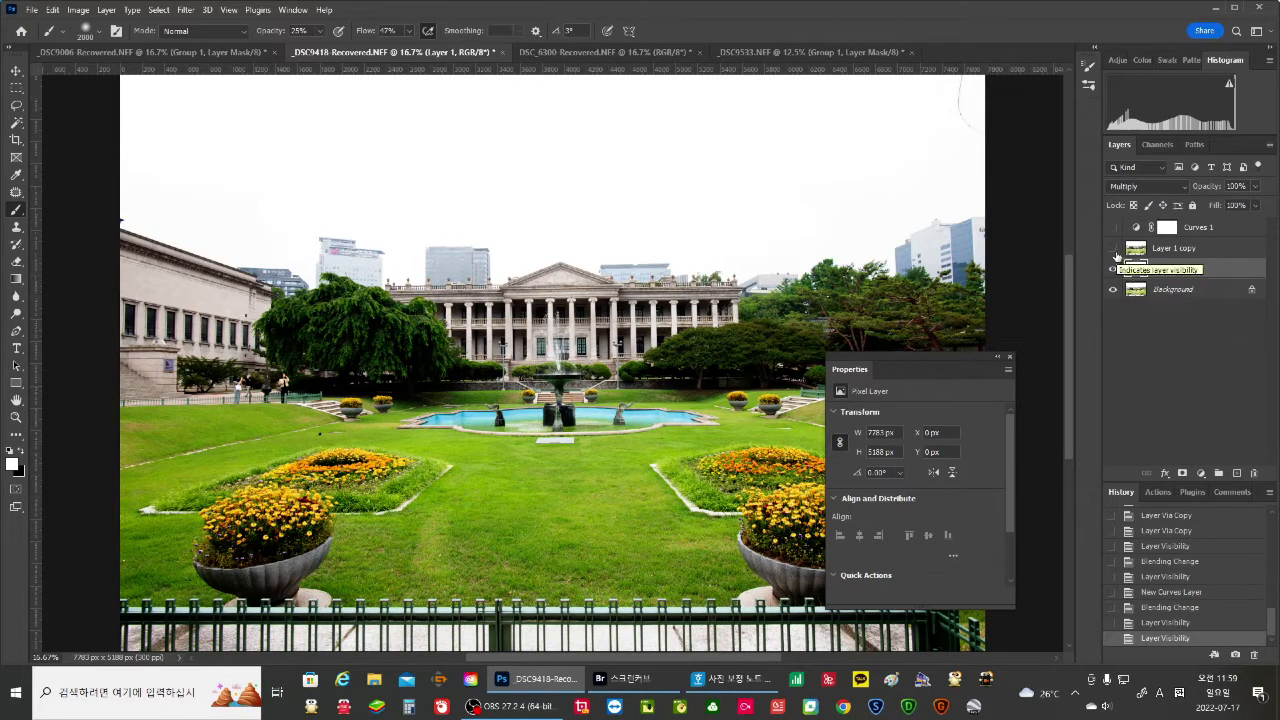
left_click(1113, 248)
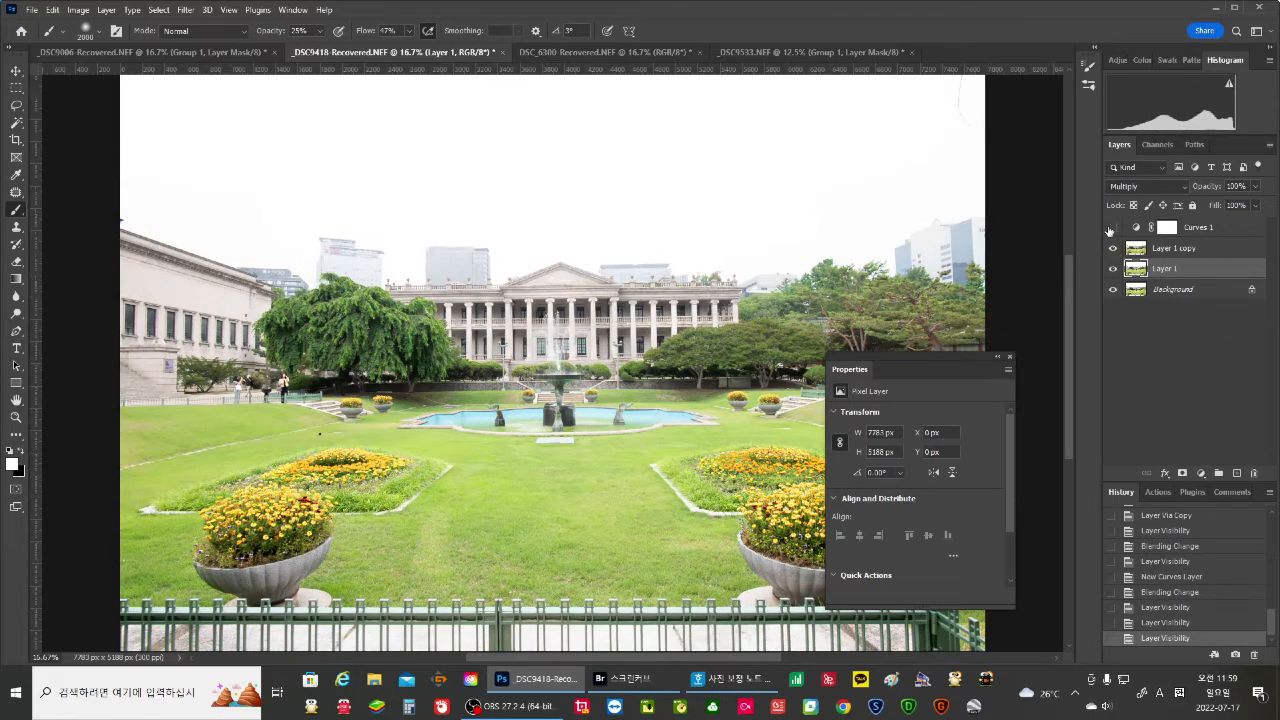
left_click(1111, 228)
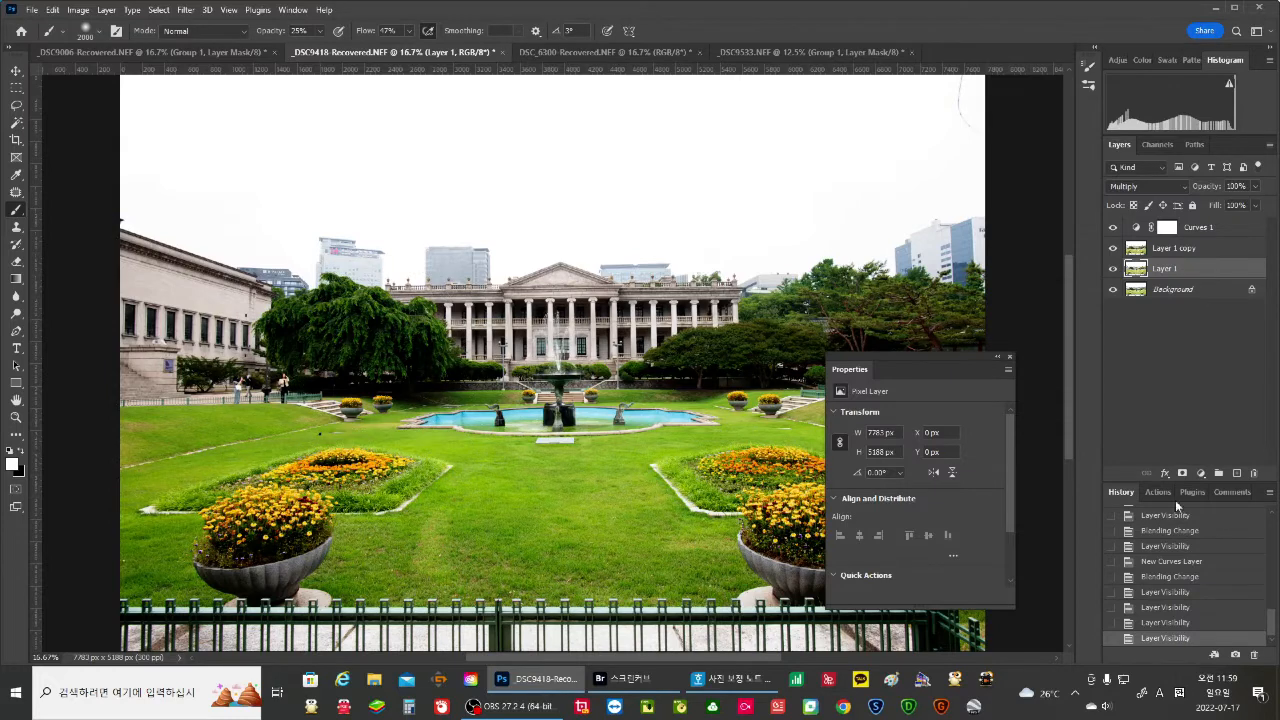
left_click(1010, 358)
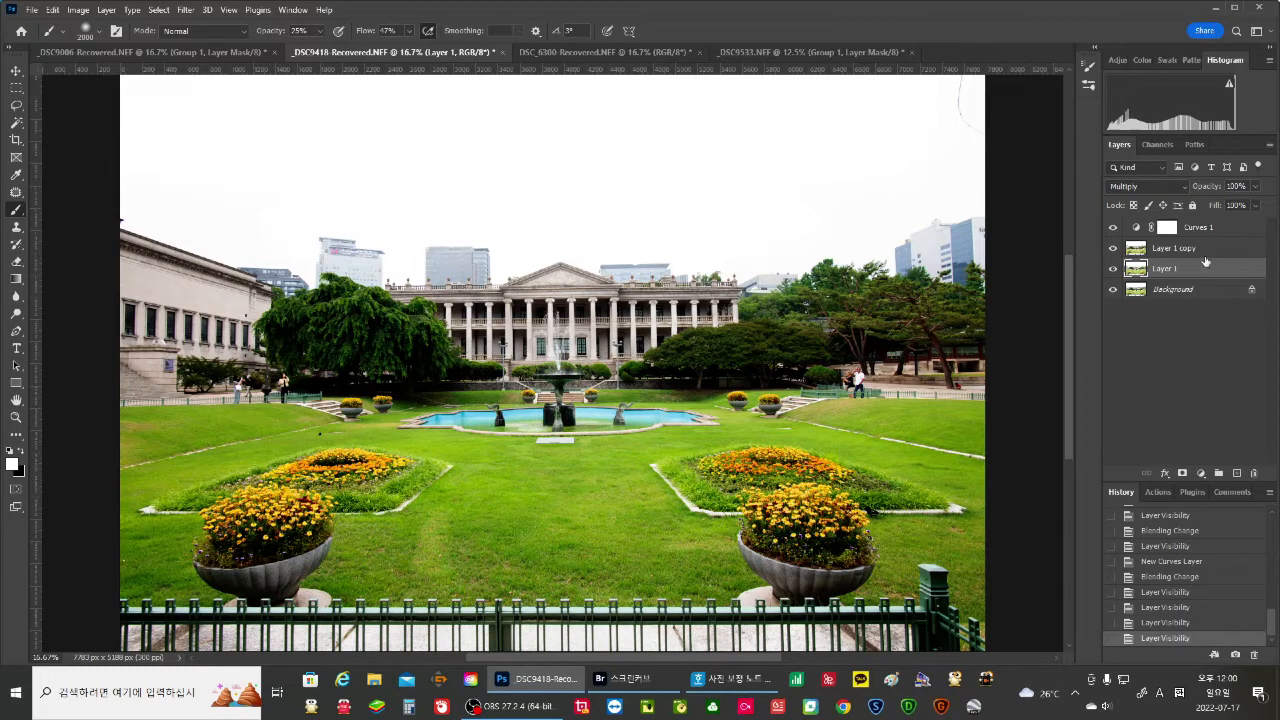
Slightly raise the midtones of the Curves 1 RGB curve, comparing the photo with the adjustment hidden and redoing the curve point.
double_click(1137, 228)
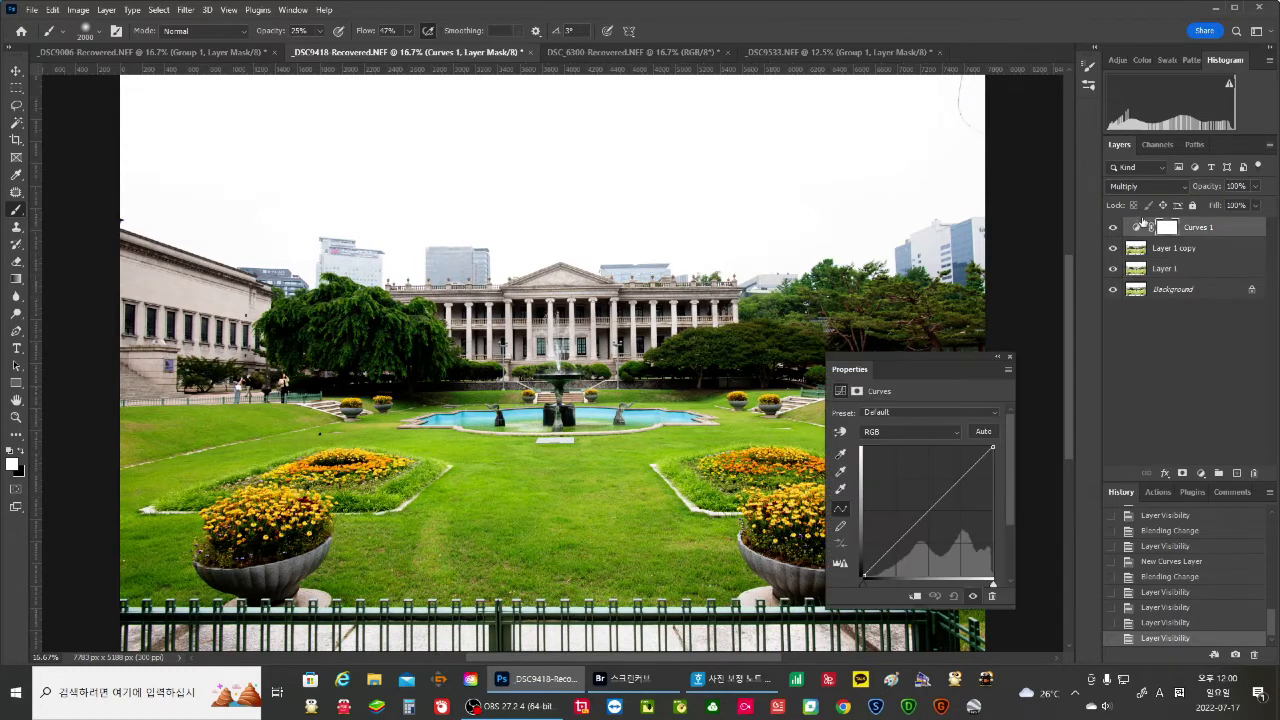
left_click_drag(924, 507, 923, 499)
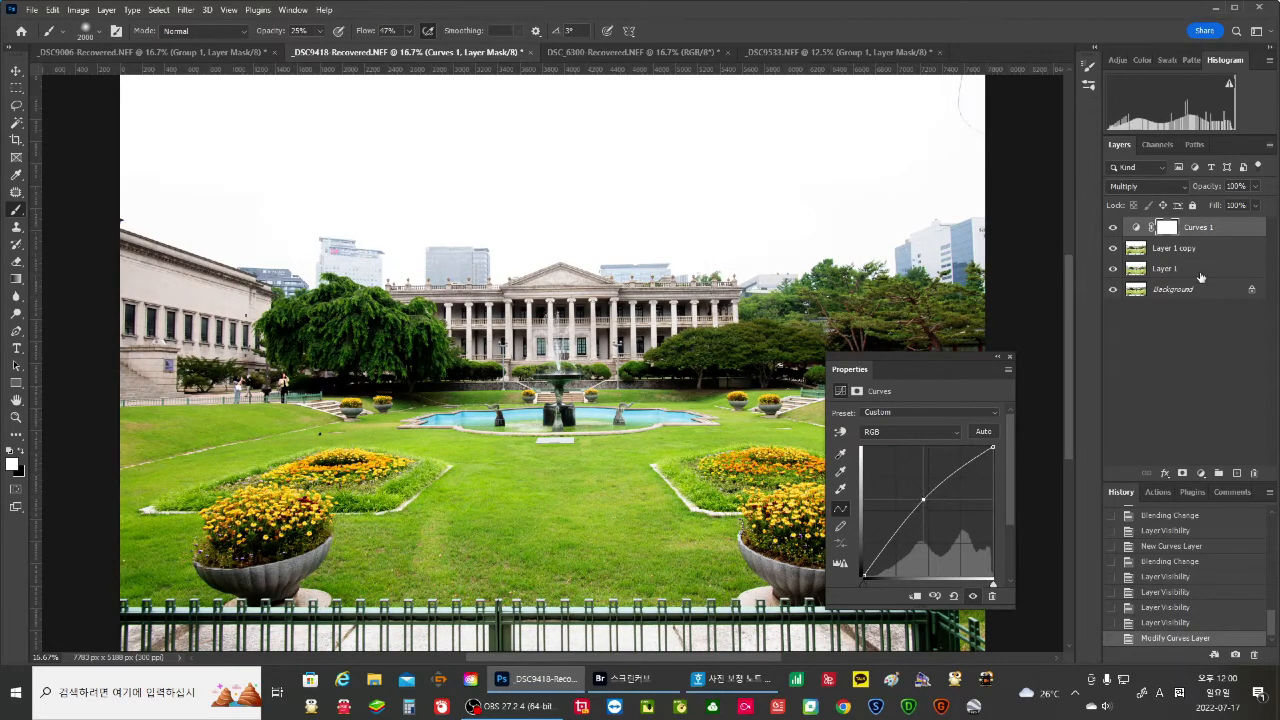
left_click(1113, 228)
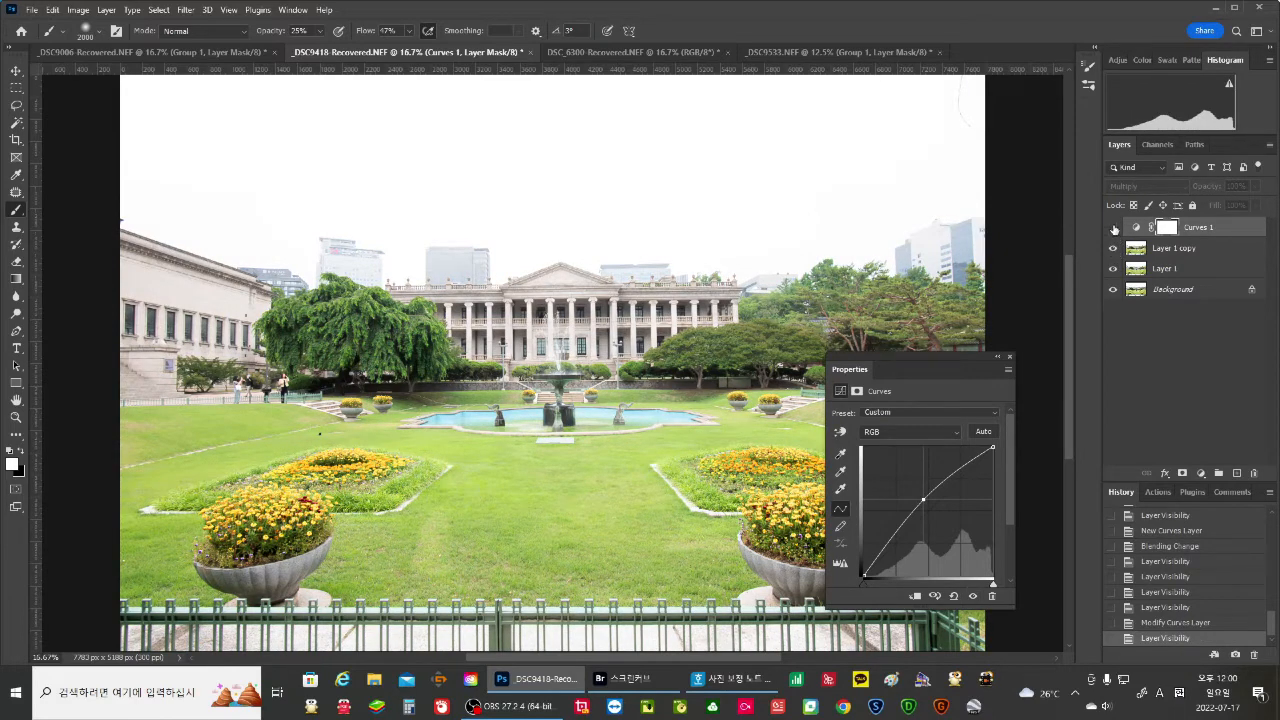
left_click(1113, 229)
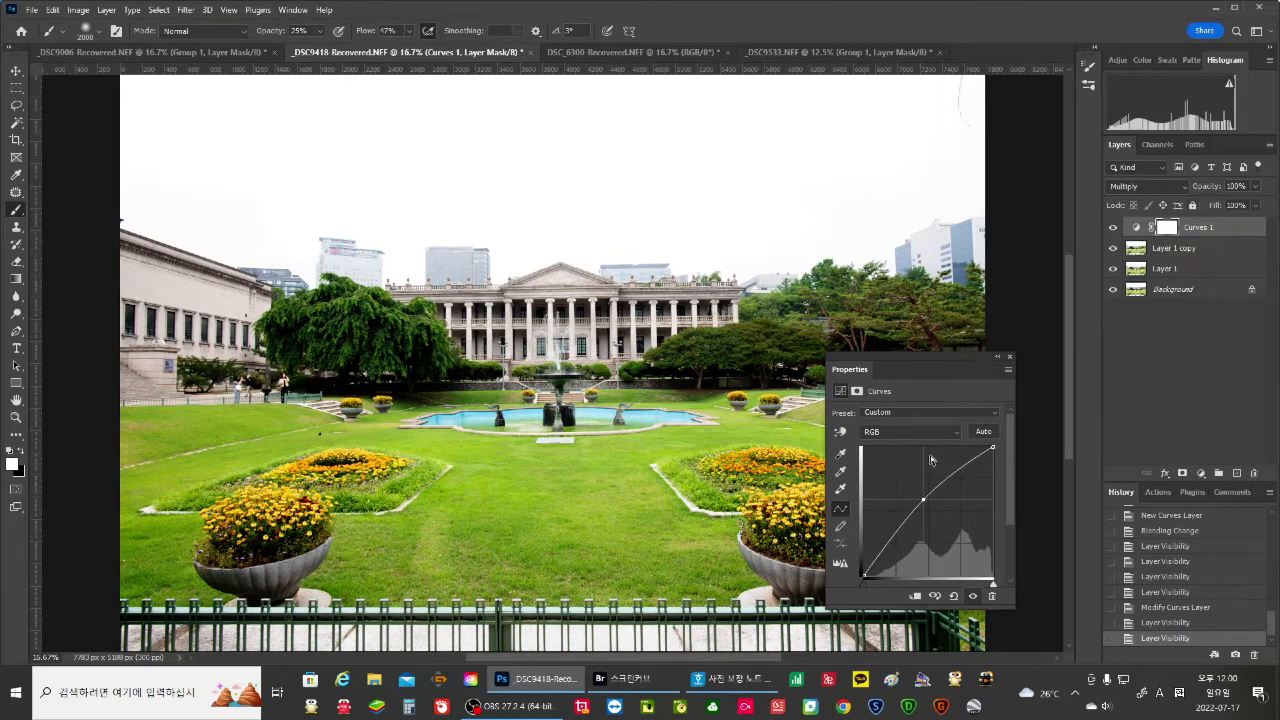
left_click_drag(922, 497, 663, 433)
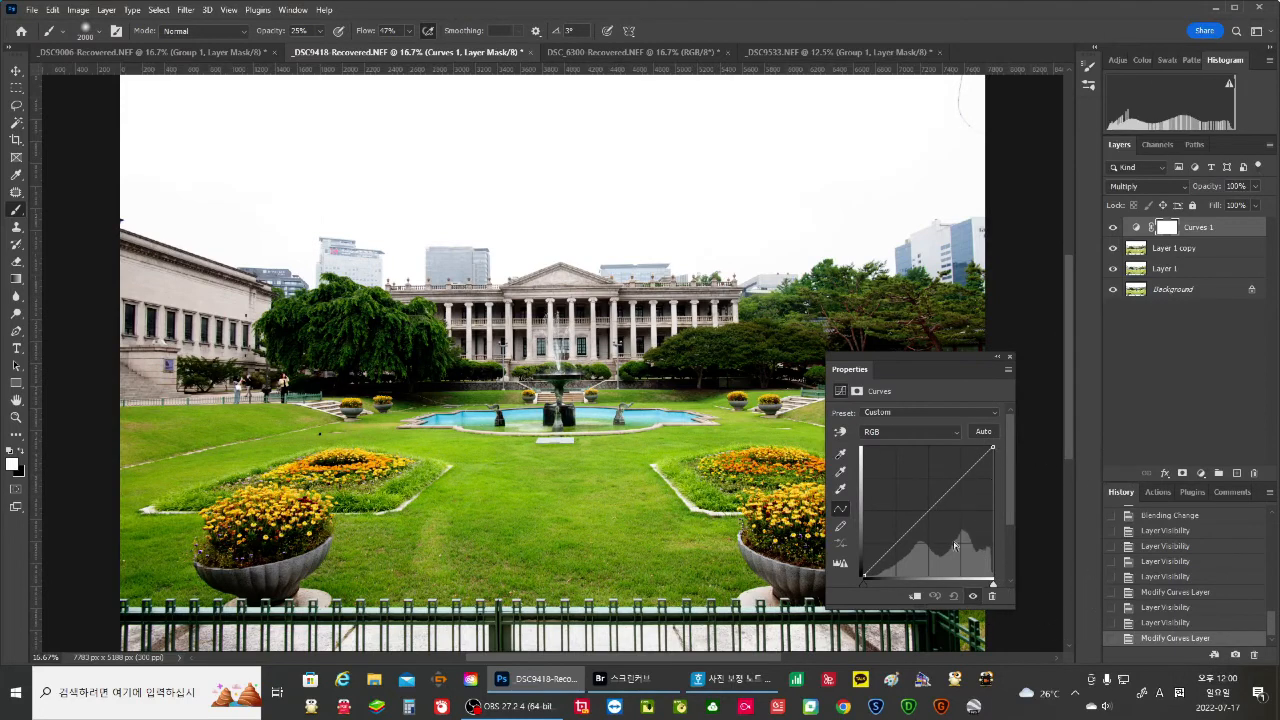
left_click_drag(928, 510, 920, 502)
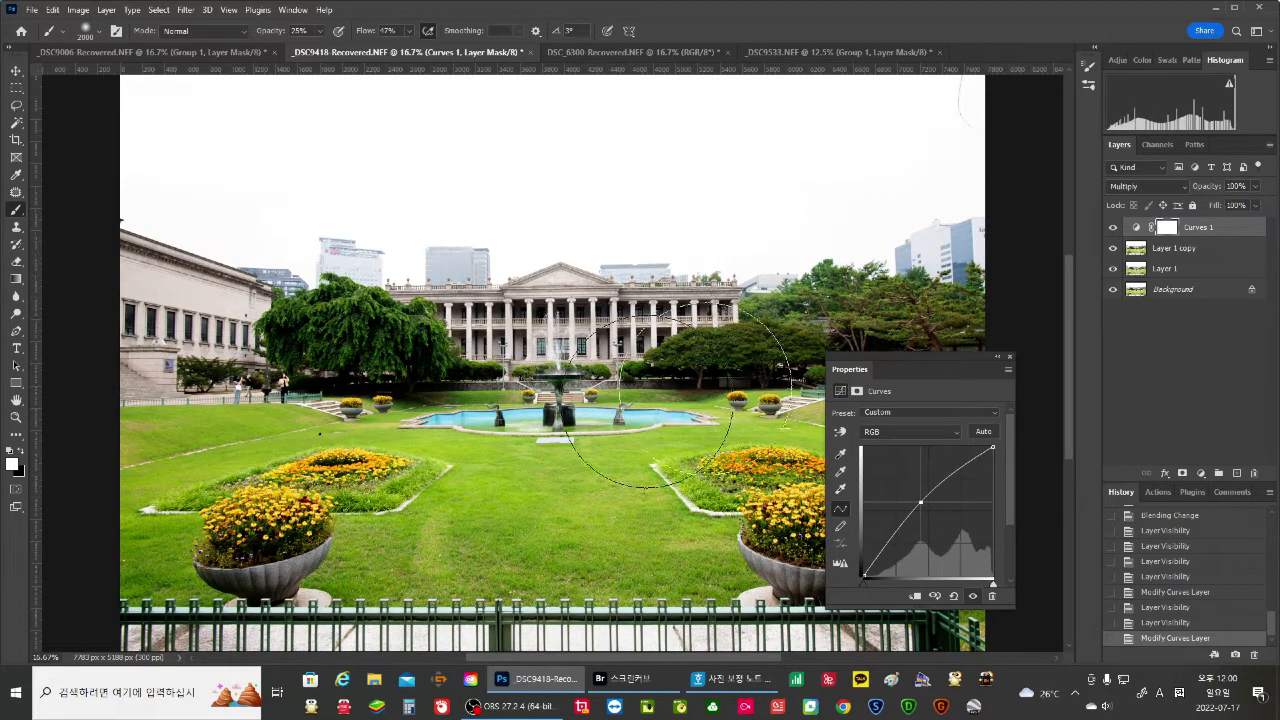
Add a second Curves adjustment layer and shape its RGB curve into a gentle S with an anchored midpoint and raised highlights.
left_click(1201, 471)
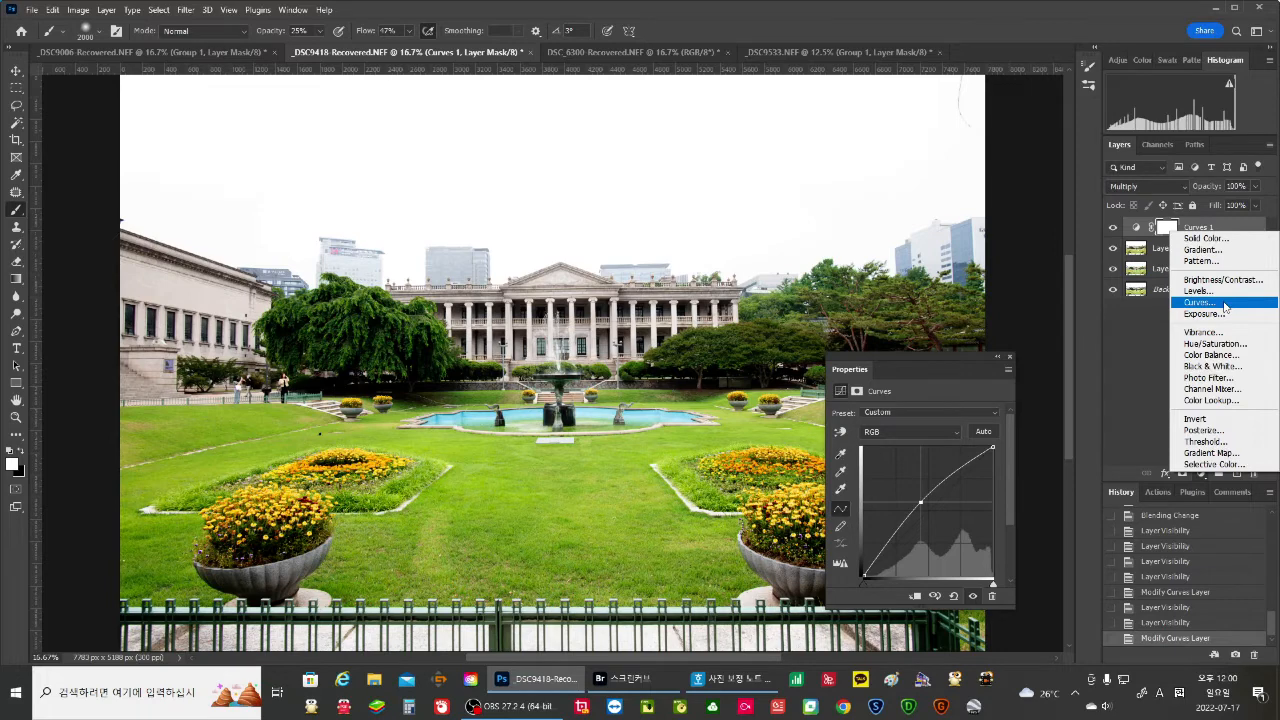
left_click(1225, 303)
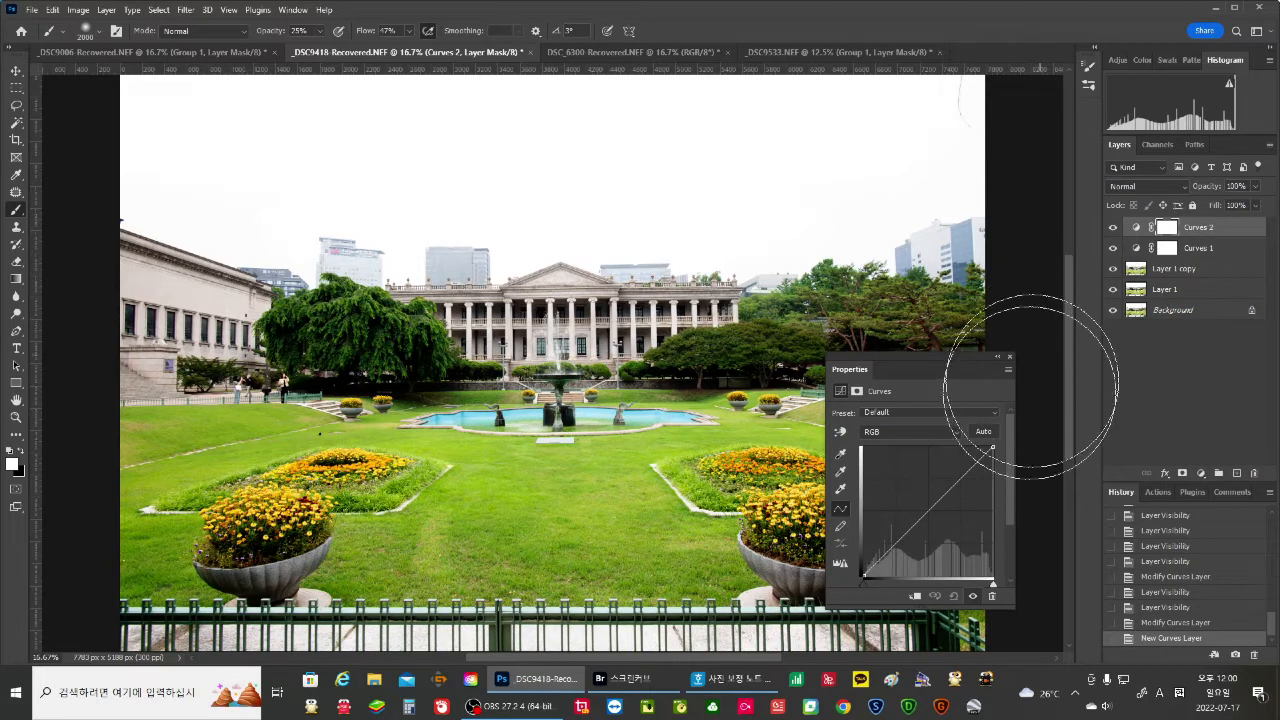
left_click(930, 509)
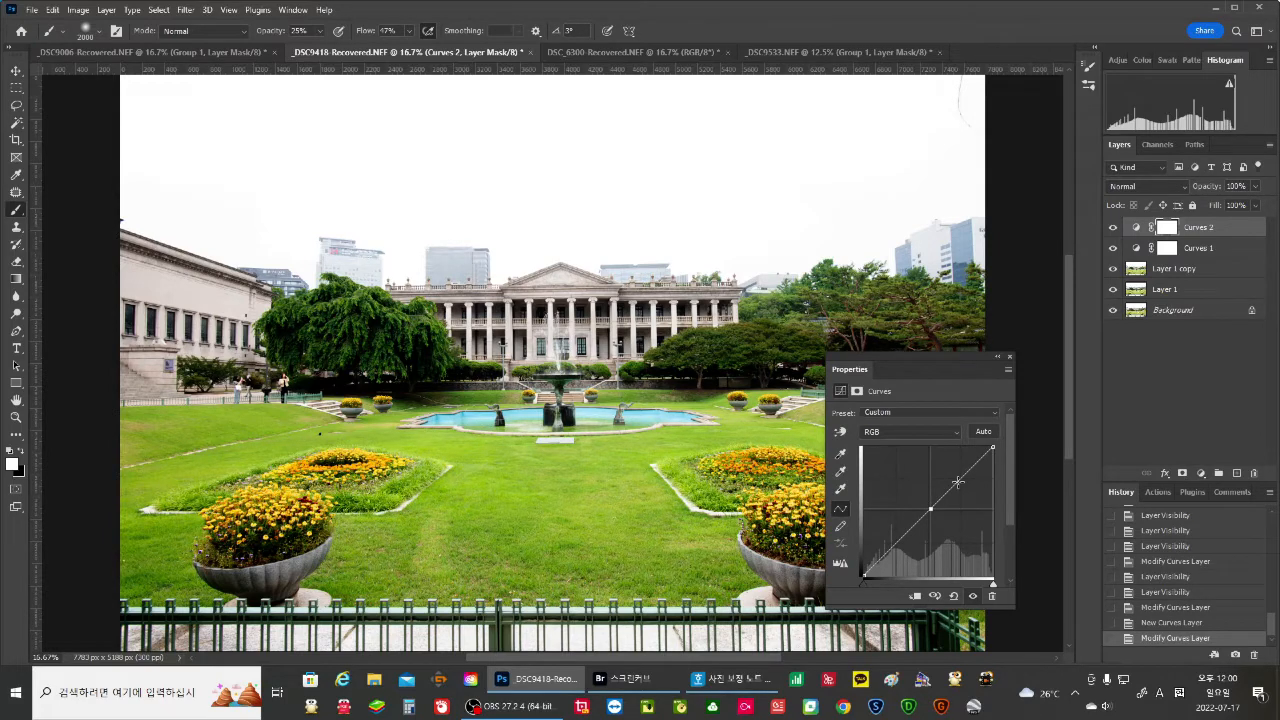
left_click_drag(957, 482, 954, 477)
left_click(906, 541)
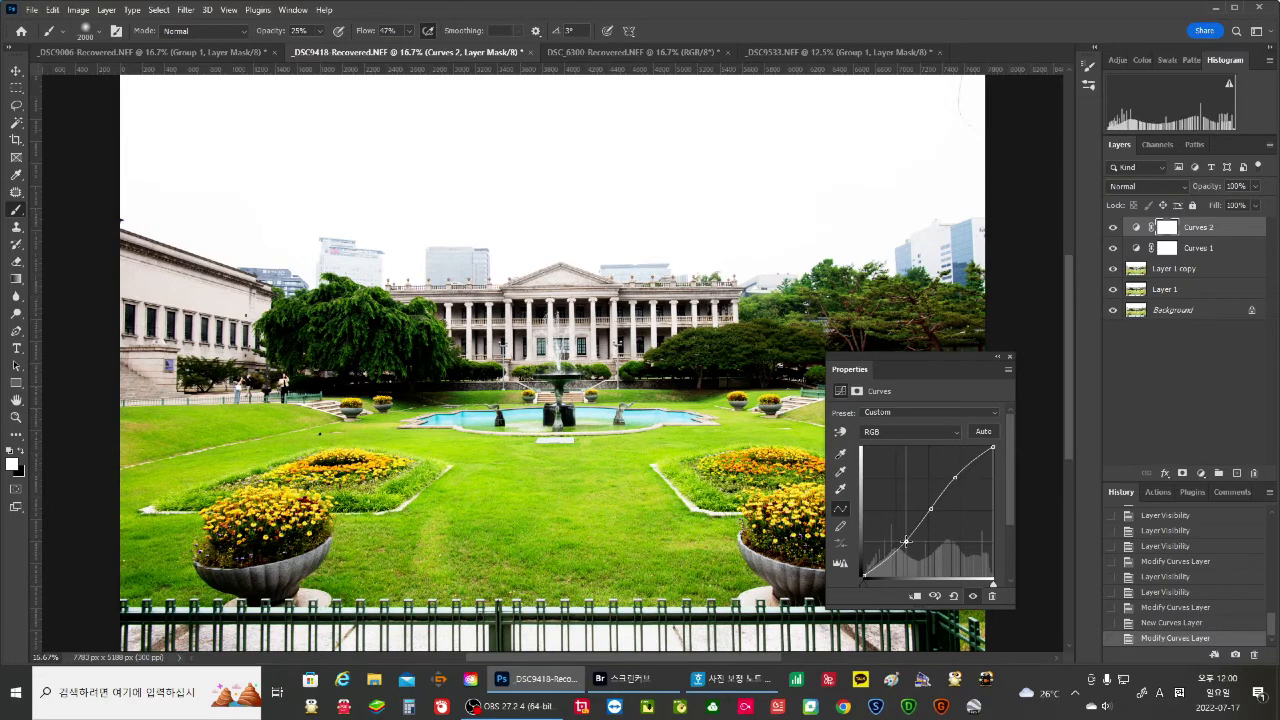
left_click(955, 477)
left_click_drag(955, 477, 955, 474)
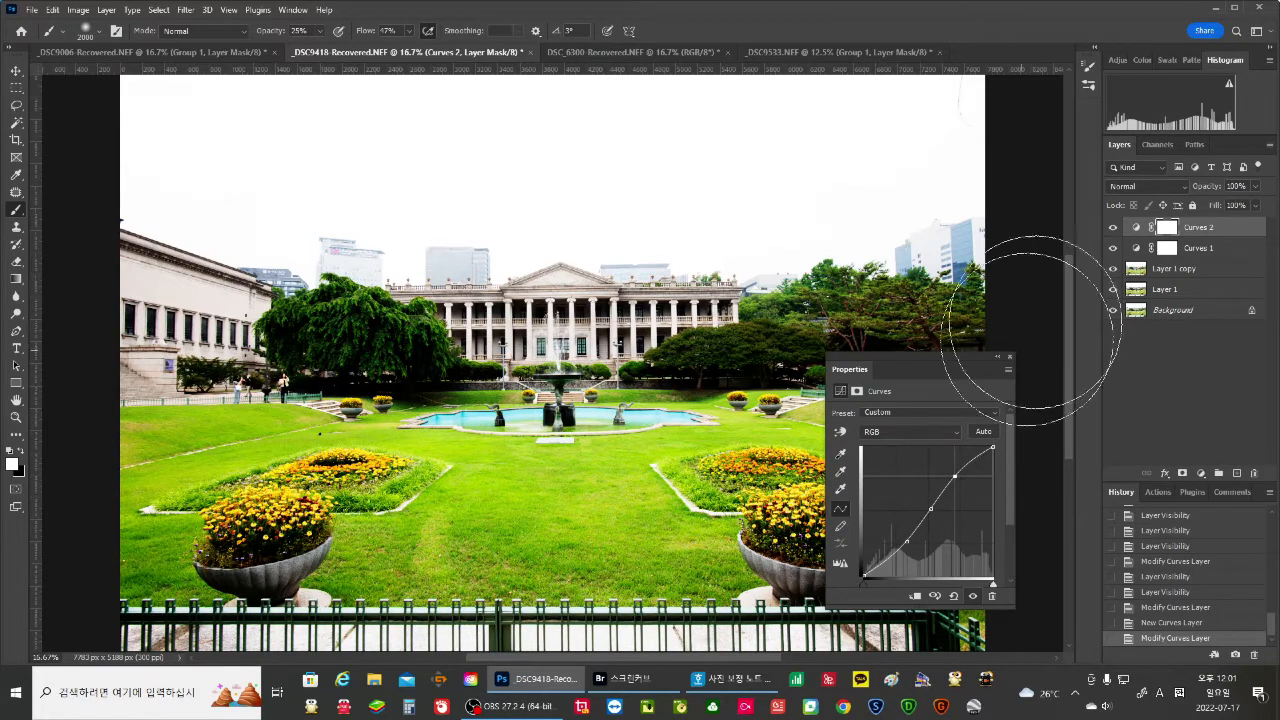
Compare the garden photo with the Curves 2 and Curves 1 adjustments hidden and shown.
left_click(1113, 231)
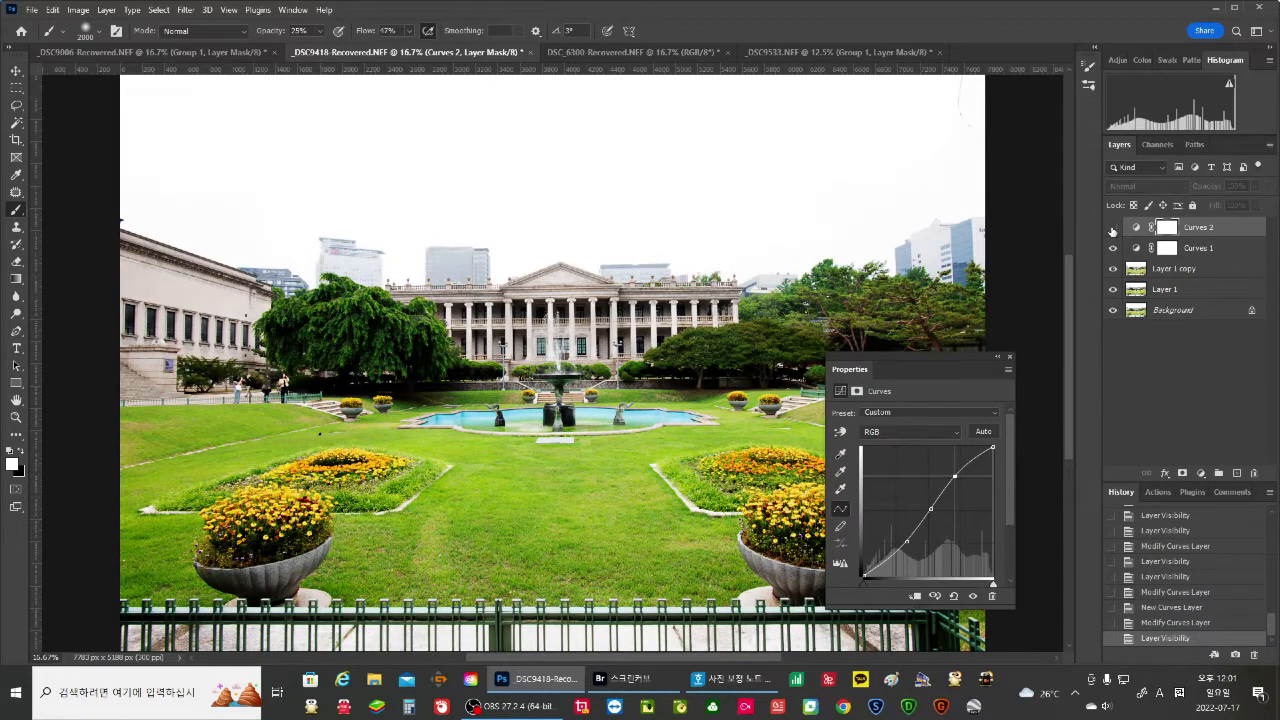
left_click(1113, 231)
left_click(1113, 231)
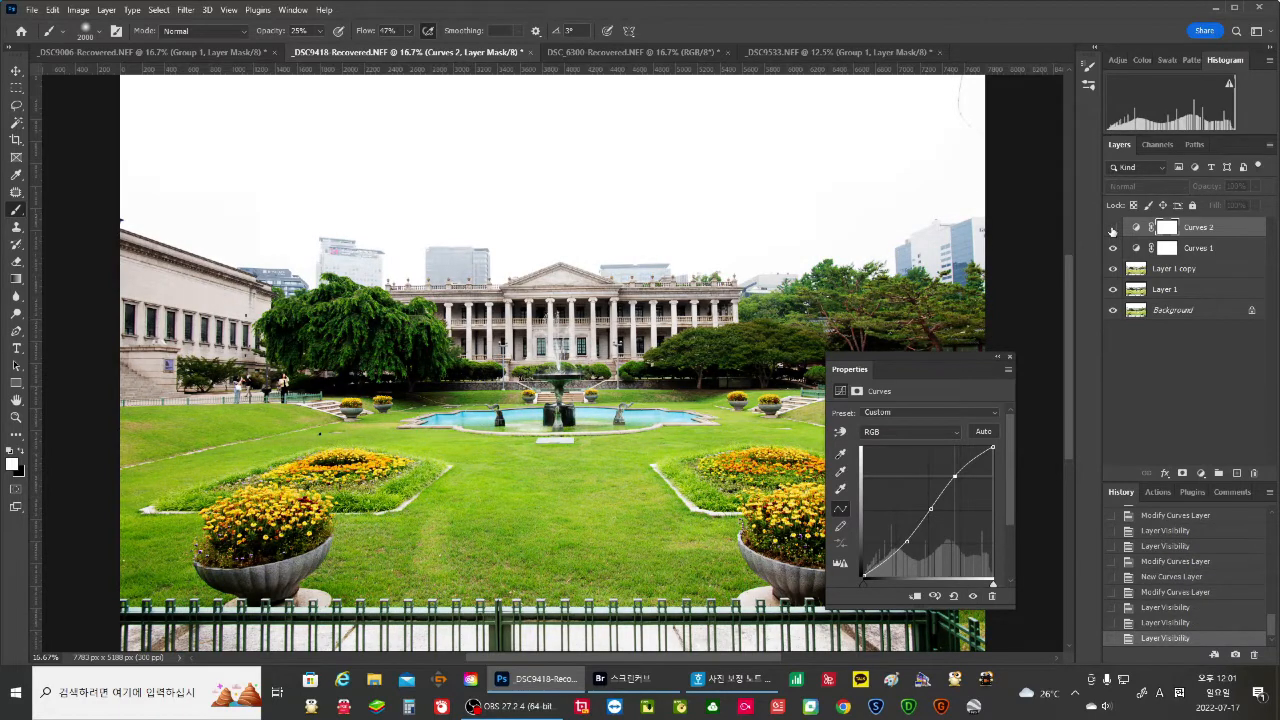
left_click(1113, 231)
left_click(1113, 231)
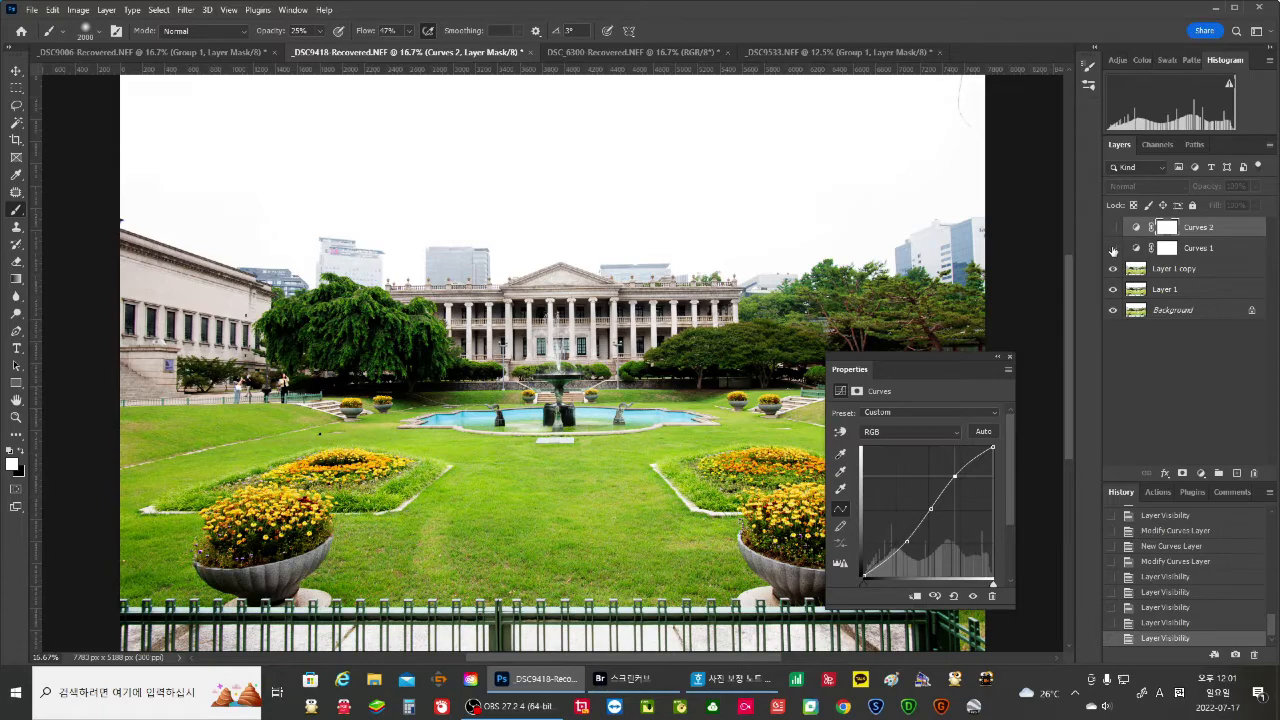
left_click(1113, 249)
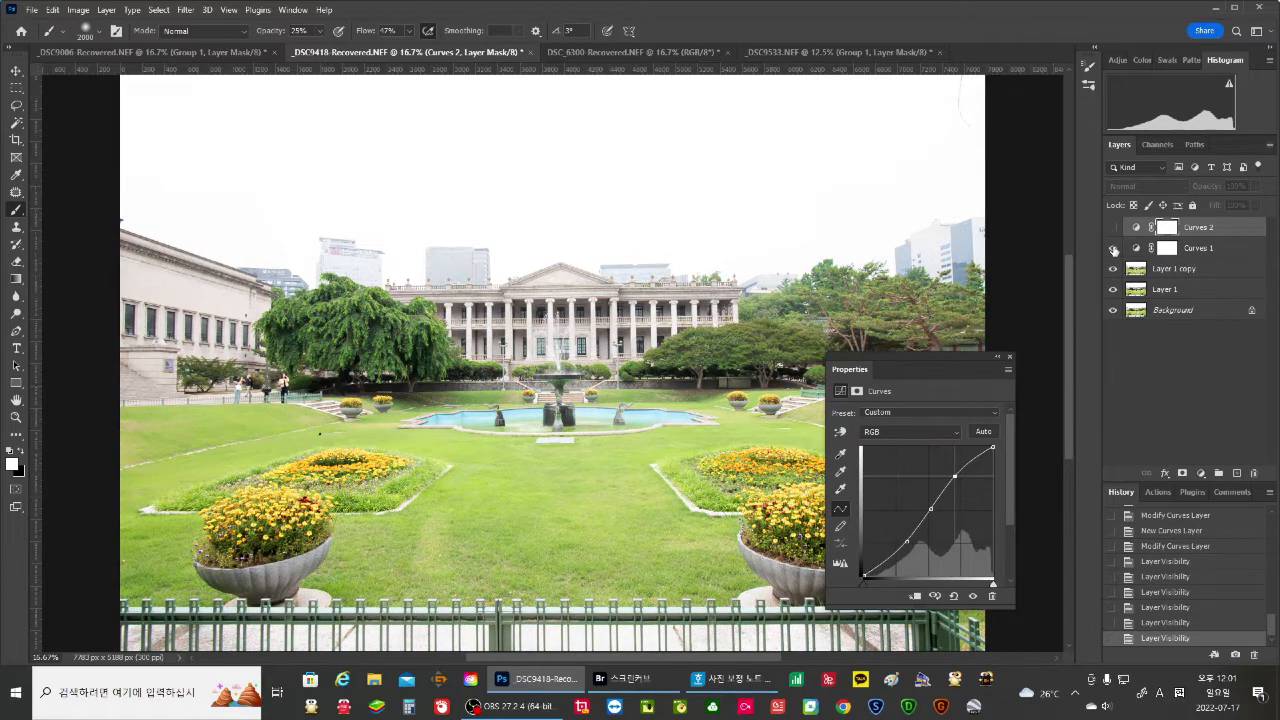
left_click(1113, 249)
left_click(1113, 249)
left_click(1113, 249)
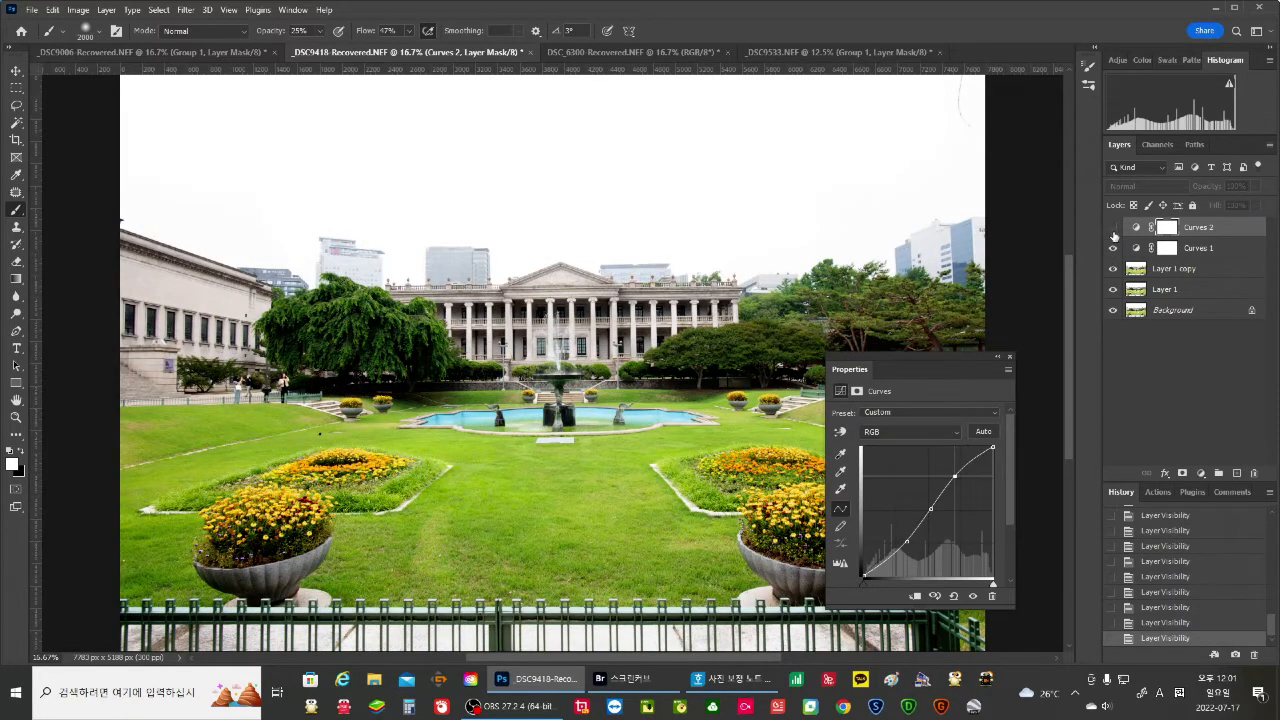
left_click(1113, 228)
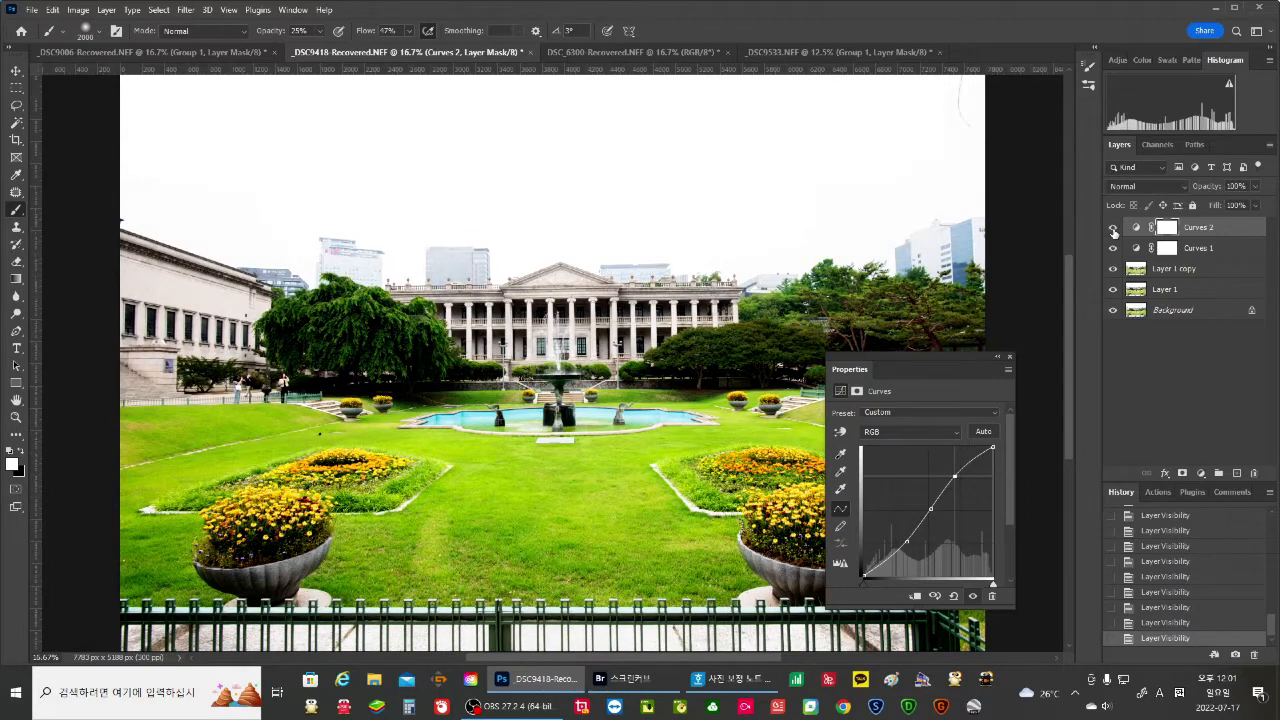
Group the Curves 1 and Curves 2 adjustment layers and add a black mask to the group.
left_click(1165, 250, "ctrl")
left_click(1164, 251, "ctrl")
left_click(1166, 251, "ctrl")
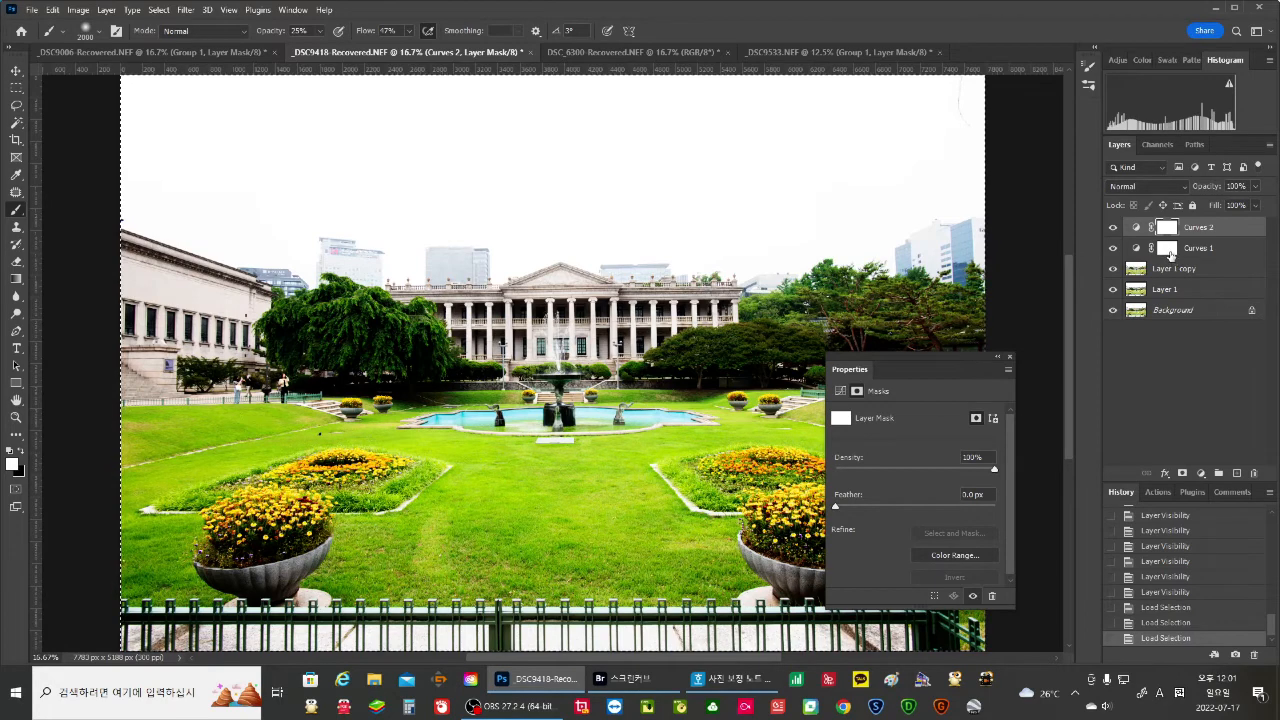
left_click(1189, 253, "ctrl")
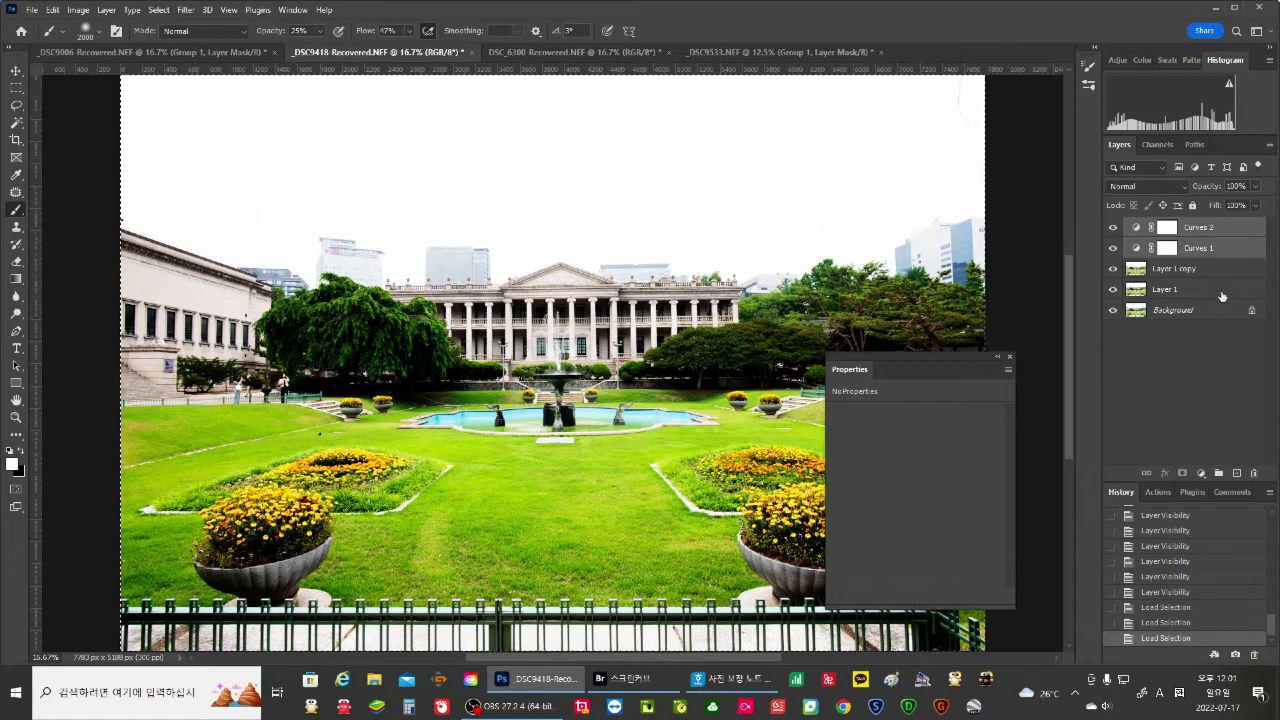
key("ctrl+g")
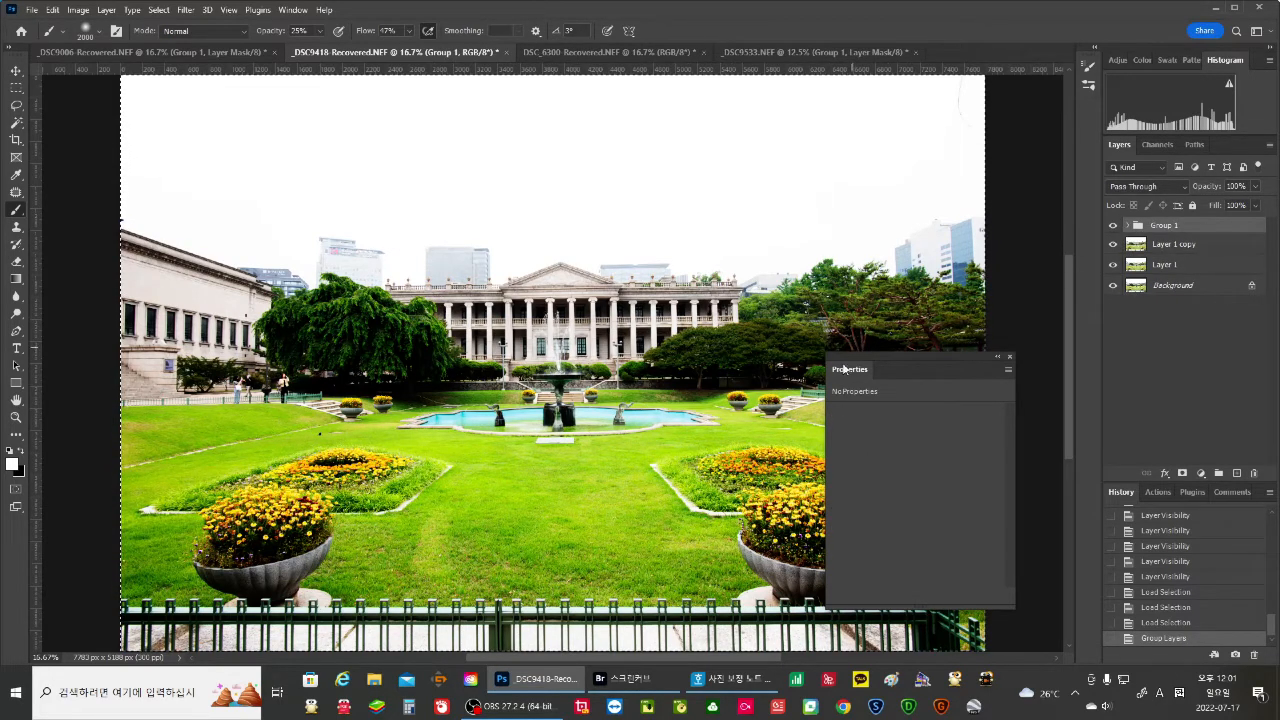
left_click(1009, 359)
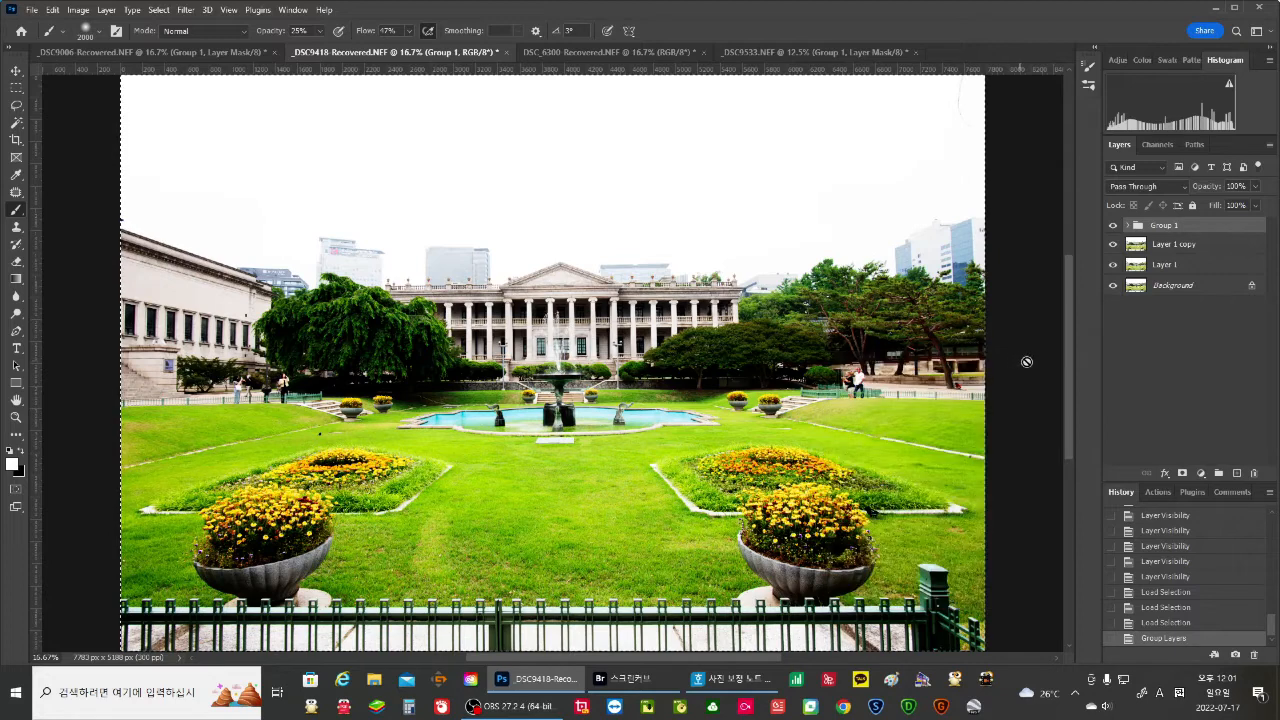
left_click(1183, 474)
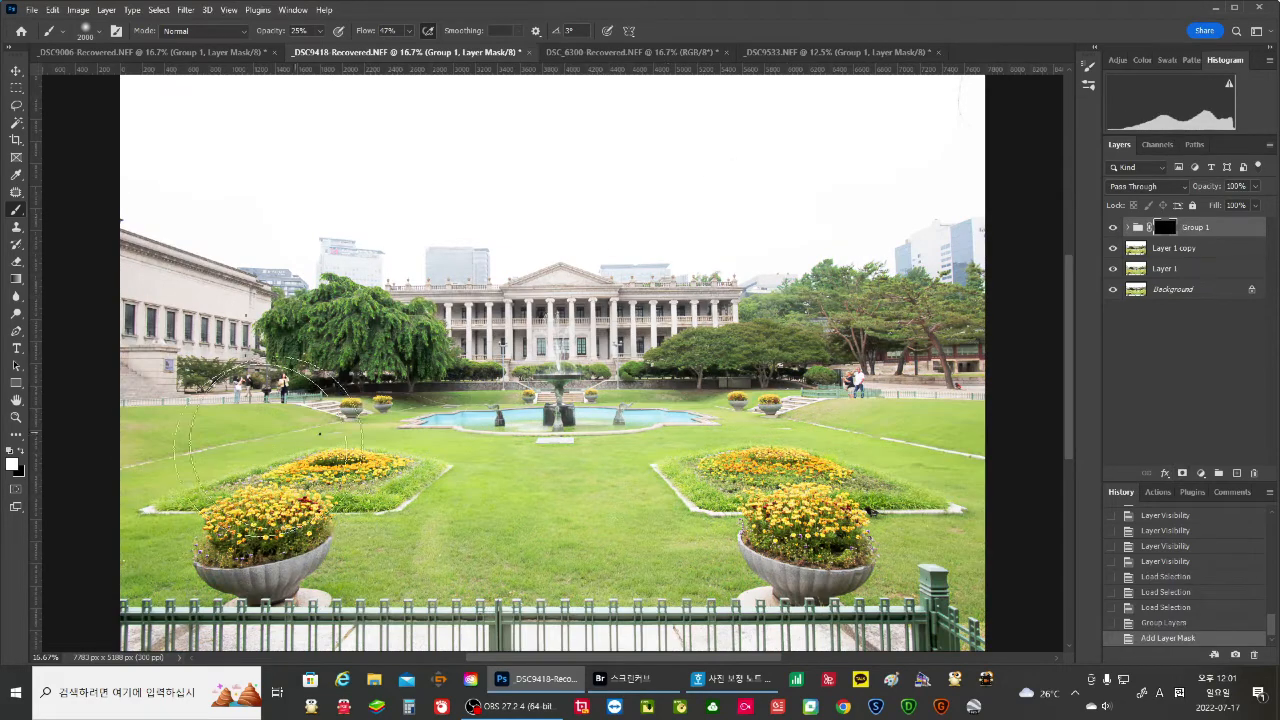
Brush white at 25% opacity into the Group 1 mask over the lawn, flower beds, trees and buildings.
mouse_move(70, 435)
left_mouse_down()
mouse_move(270, 300)
mouse_move(224, 294)
mouse_move(300, 320)
mouse_move(732, 378)
mouse_move(943, 243)
mouse_move(857, 263)
mouse_move(663, 271)
mouse_move(500, 330)
mouse_move(186, 257)
mouse_move(186, 229)
mouse_move(330, 380)
mouse_move(365, 525)
mouse_move(650, 540)
mouse_move(840, 530)
mouse_move(795, 370)
mouse_move(877, 316)
mouse_move(623, 234)
mouse_move(306, 234)
mouse_move(380, 243)
mouse_move(640, 350)
mouse_move(457, 374)
mouse_move(258, 255)
mouse_move(625, 425)
left_mouse_up()
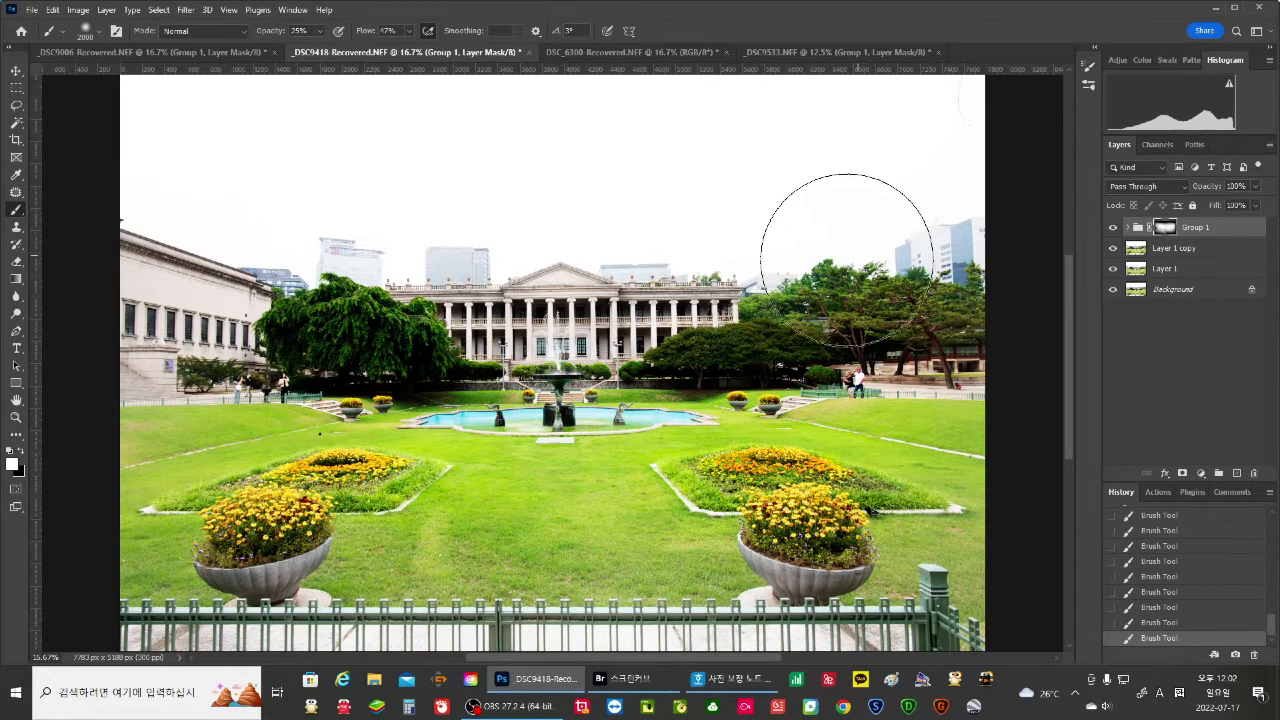
Switch to the DSC_6300-Recovered photo of the temple with pink blossoms.
left_click(630, 51)
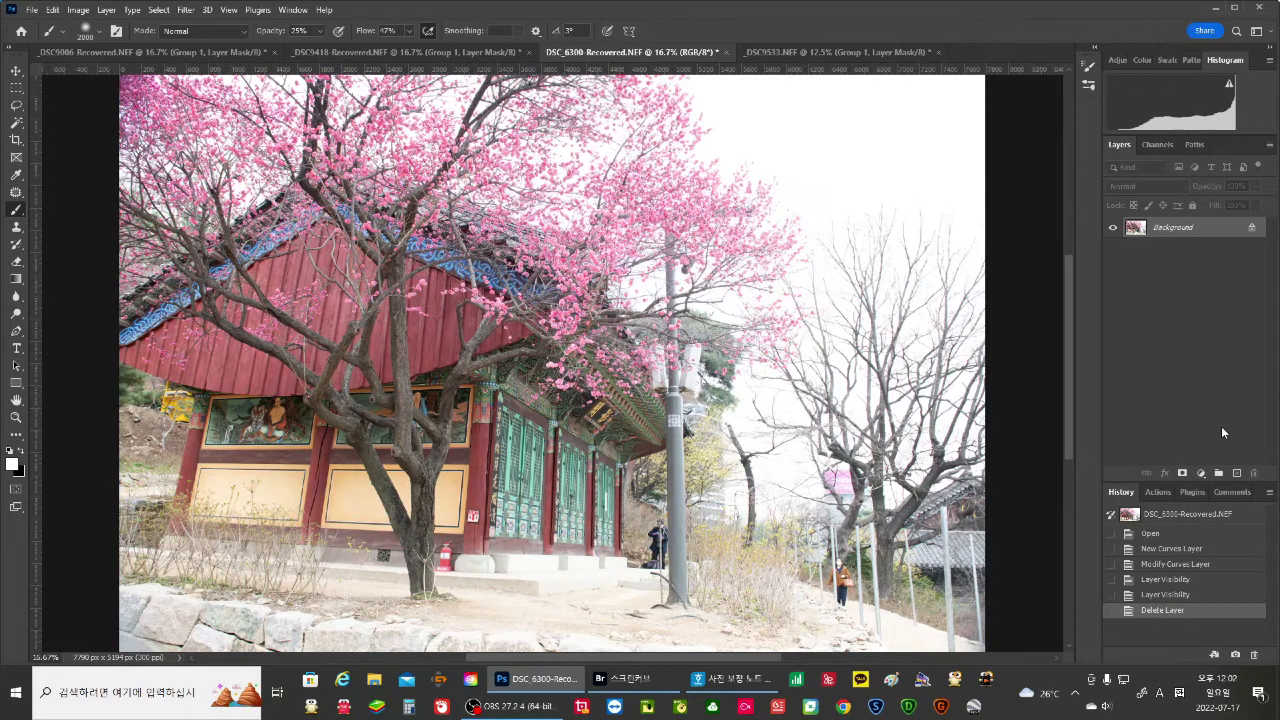
Duplicate the Background layer twice, hide the upper copy, and set Layer 1 to Multiply blending.
key("ctrl+j")
key("ctrl+j")
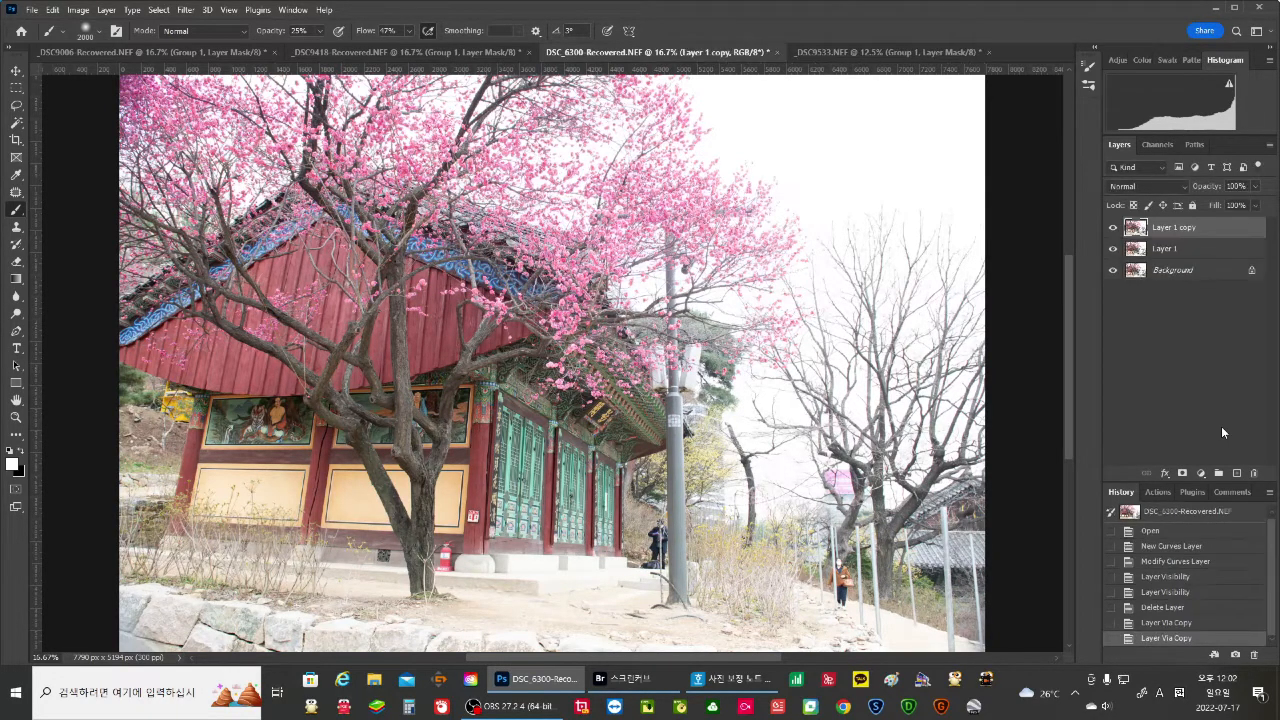
left_click(1112, 228)
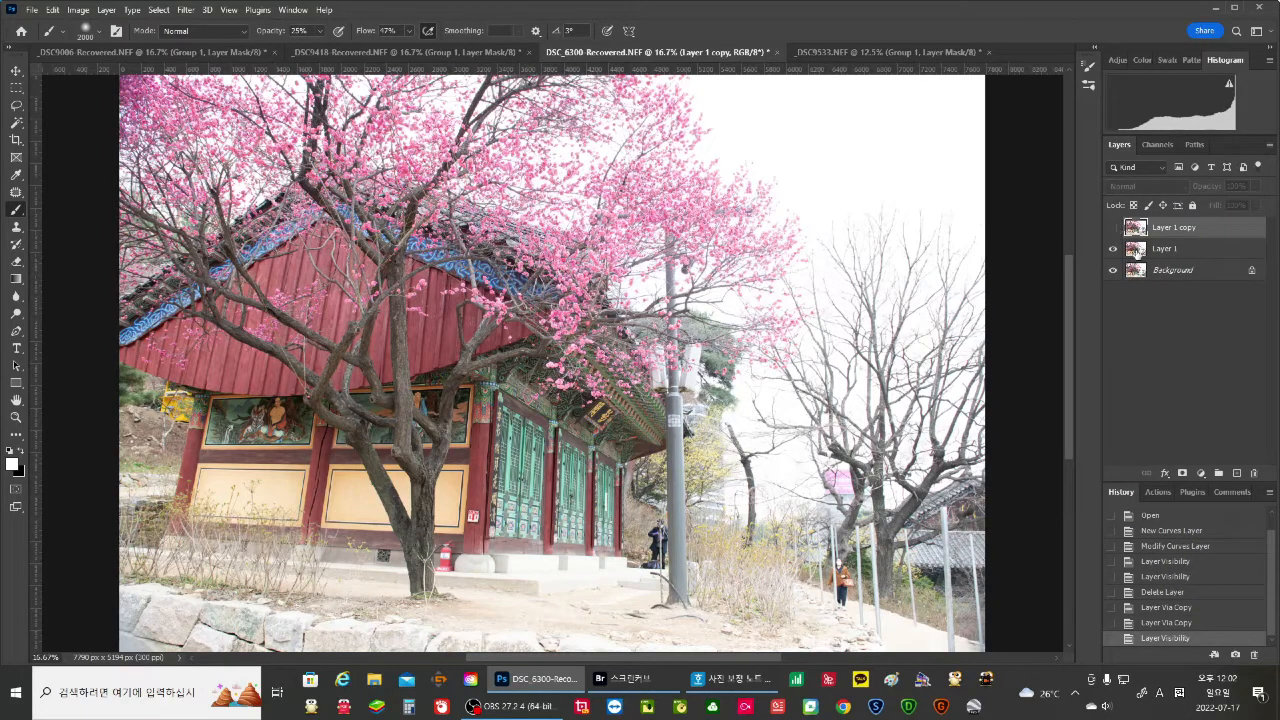
left_click(1136, 251)
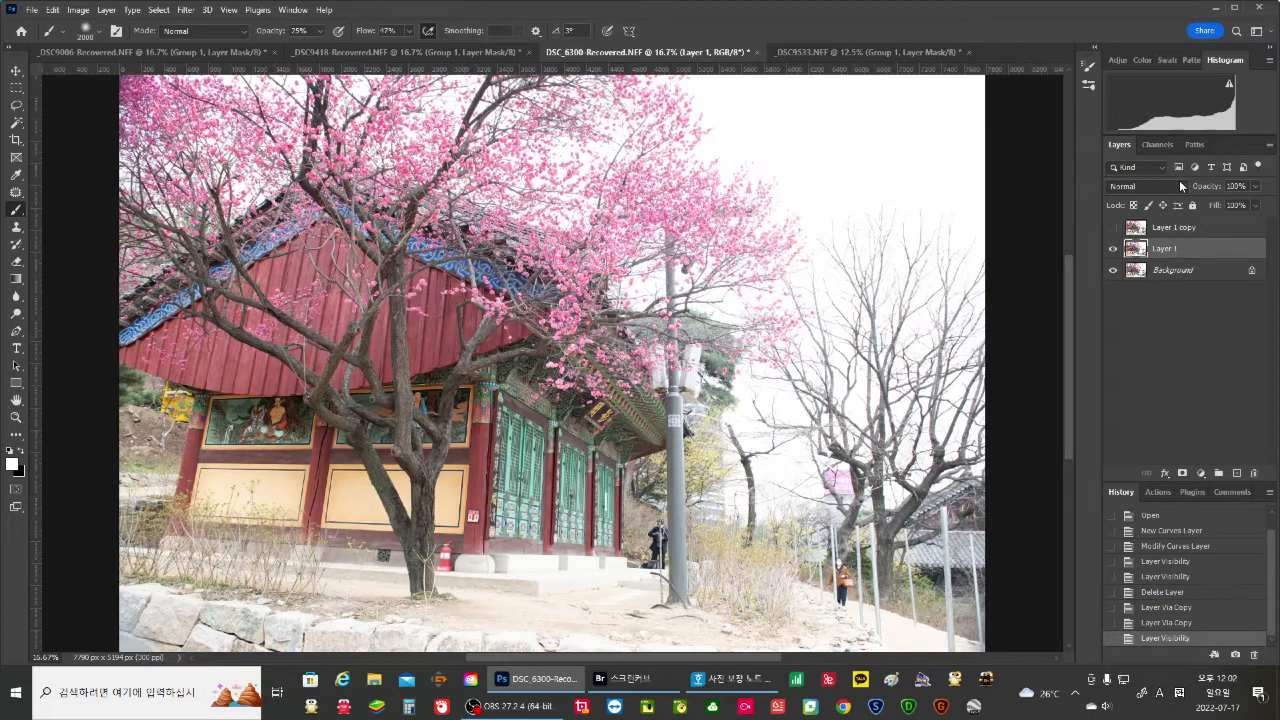
left_click(1181, 185)
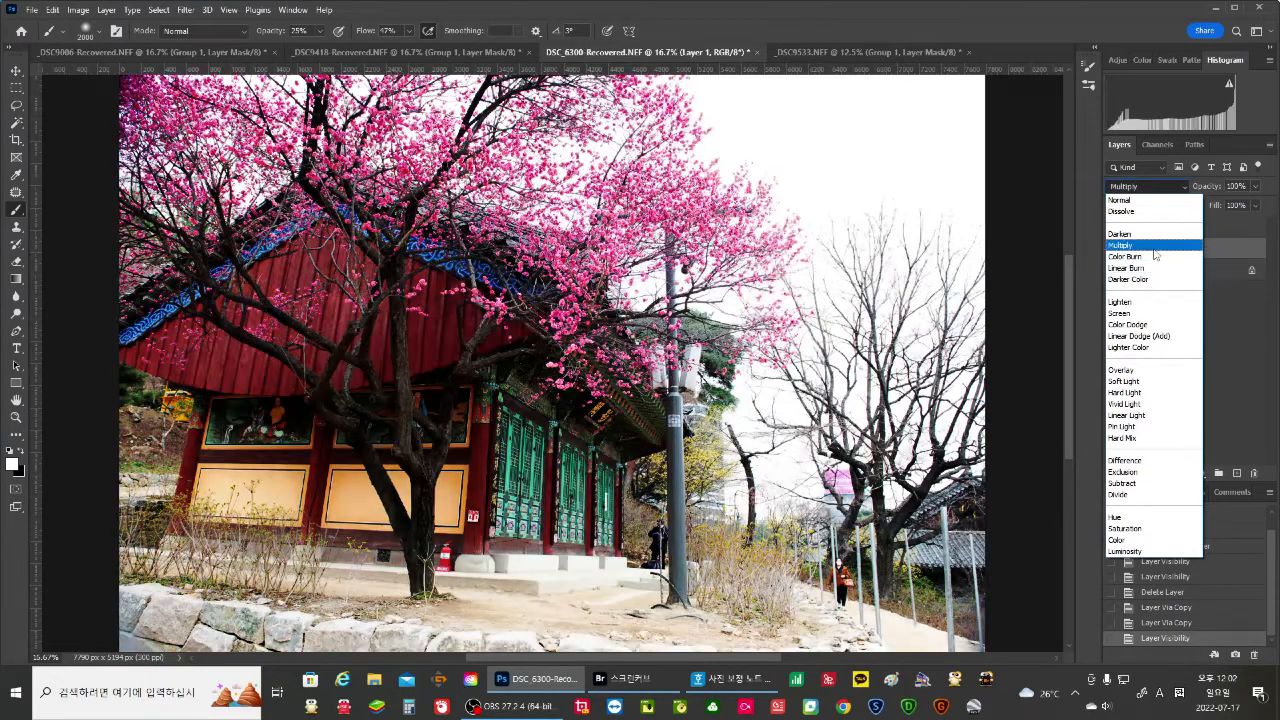
left_click(1155, 249)
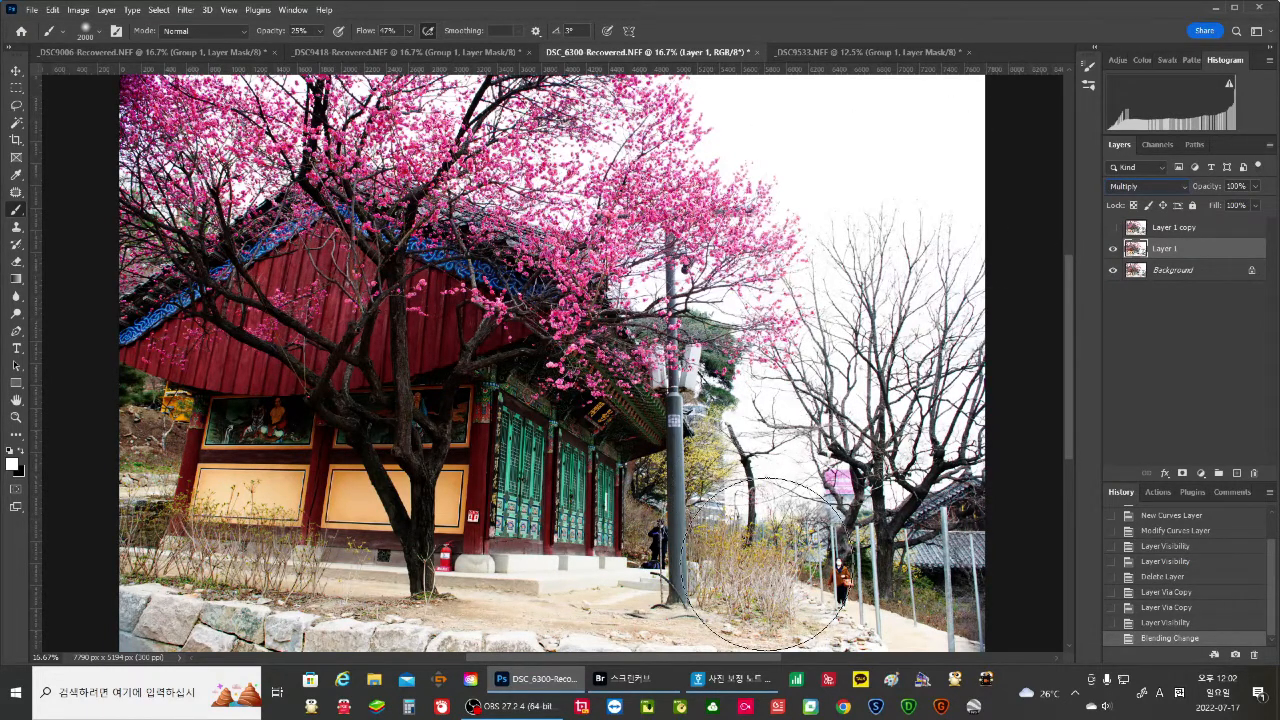
Show Layer 1 copy again and add a Curves adjustment above it with Multiply blending.
left_click(1112, 228)
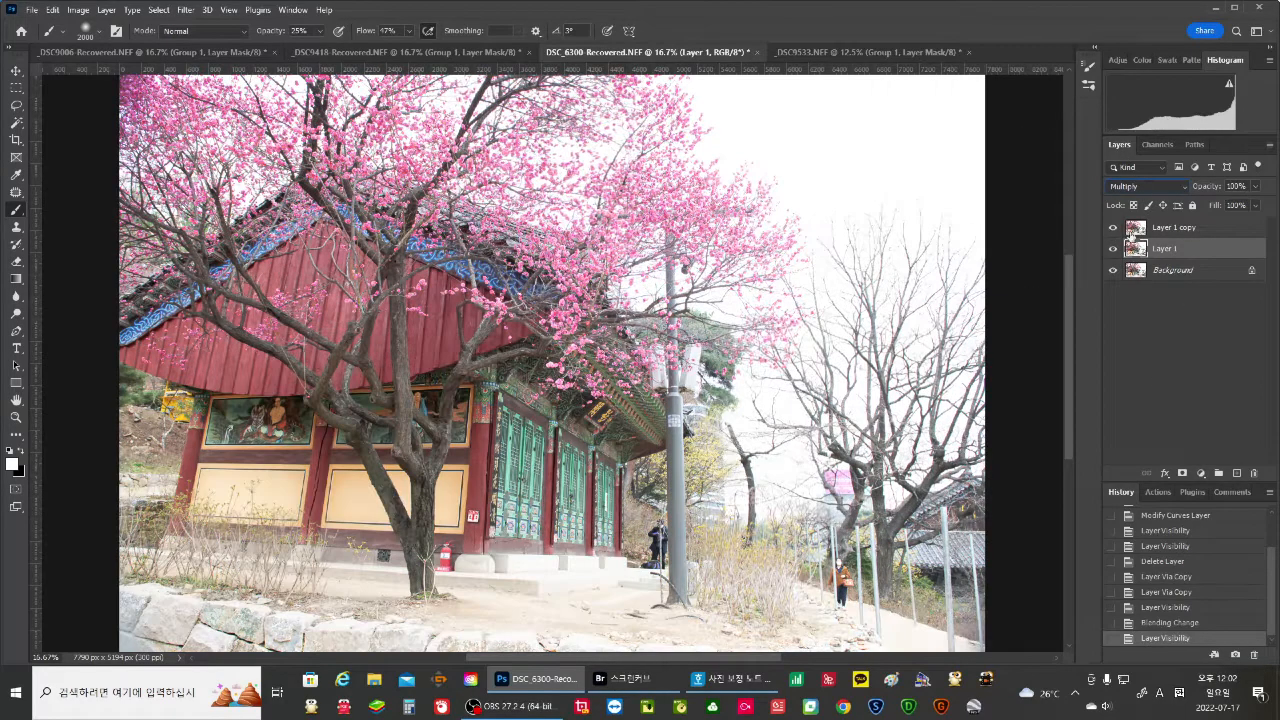
left_click(1186, 233)
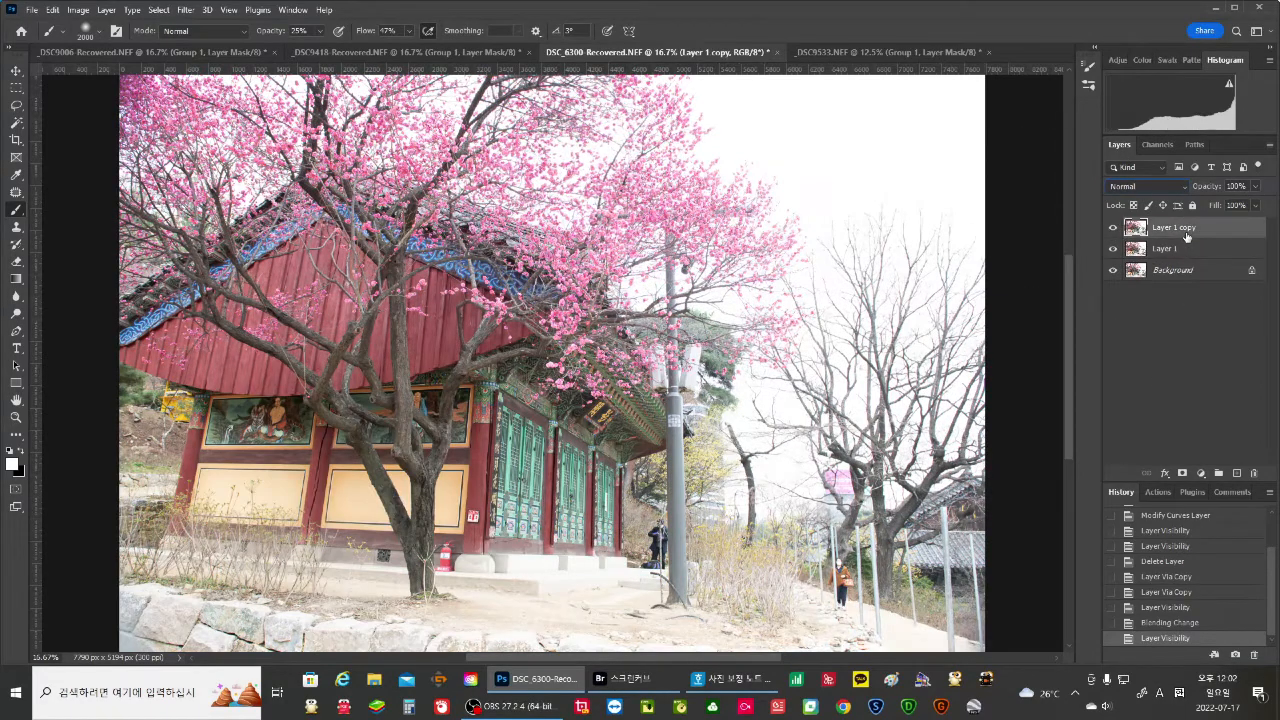
left_click(1200, 472)
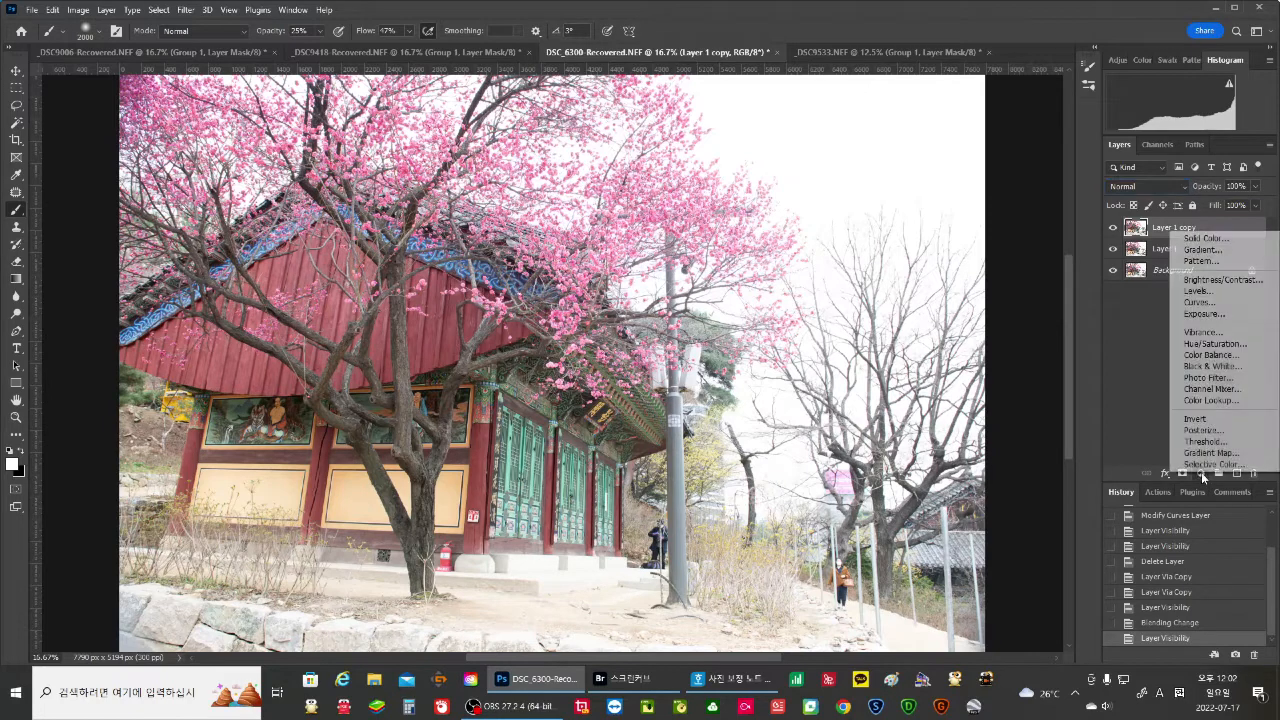
left_click(1200, 302)
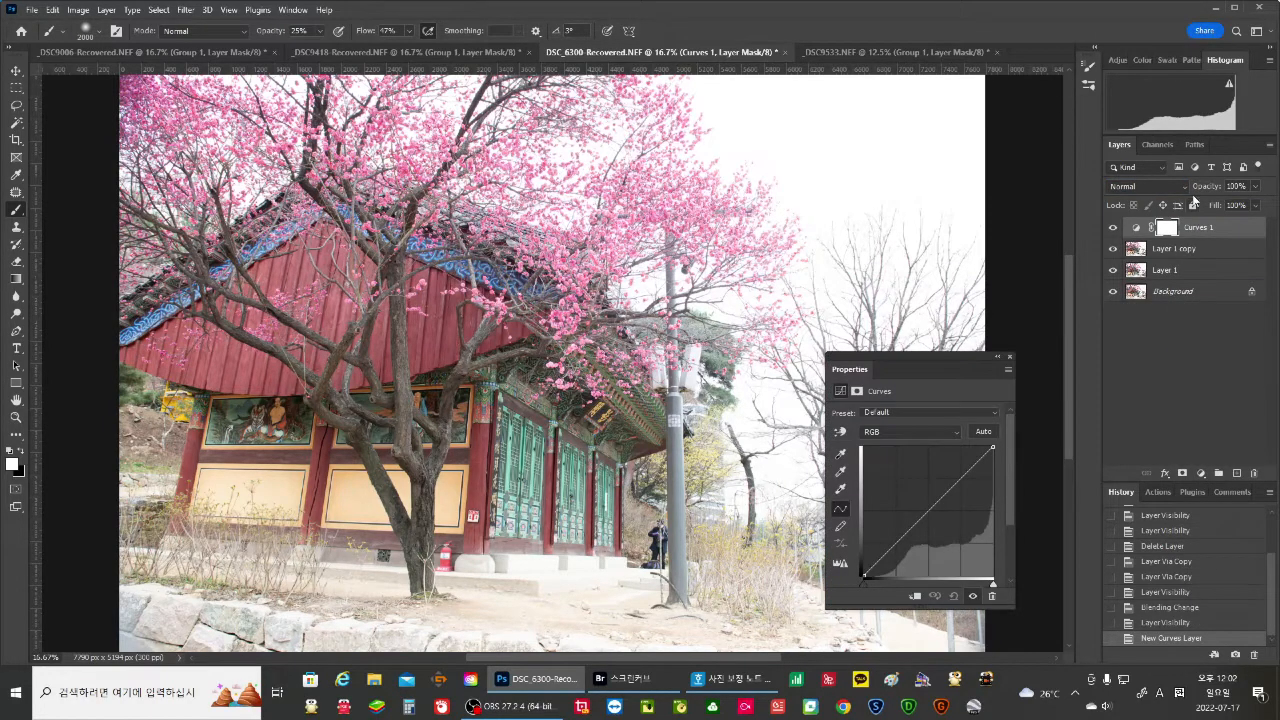
left_click(1184, 185)
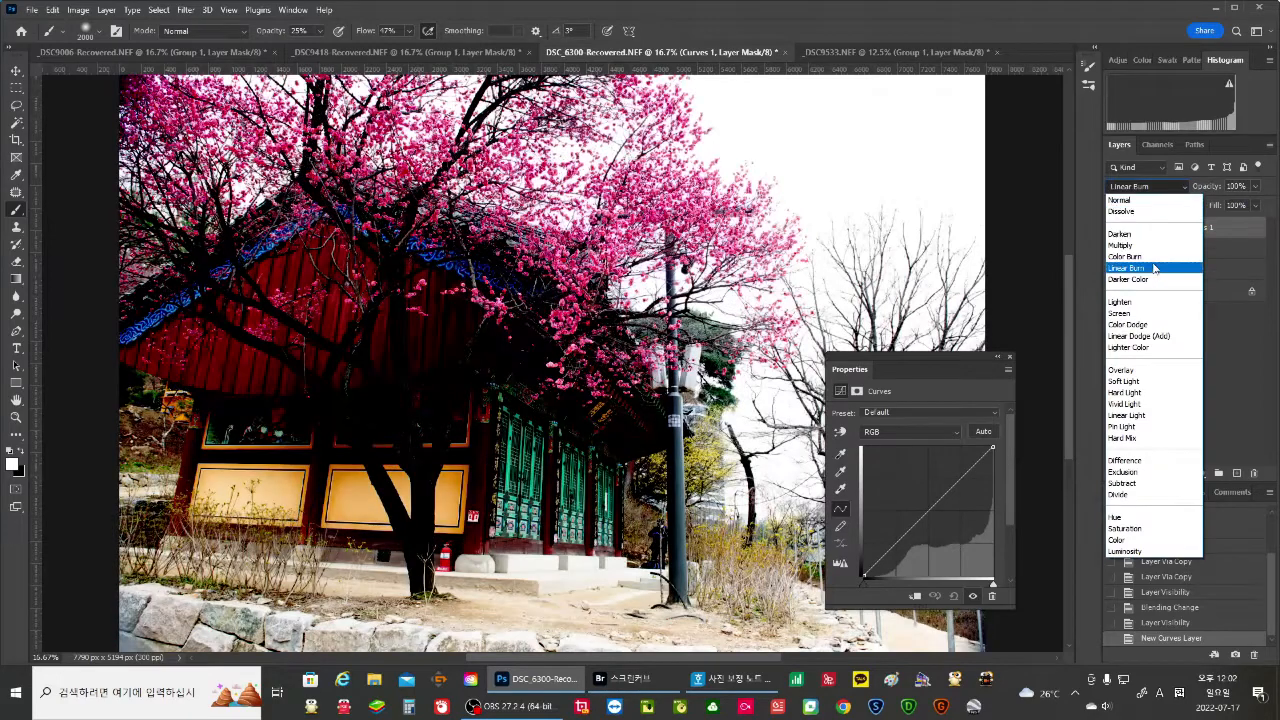
left_click(1155, 246)
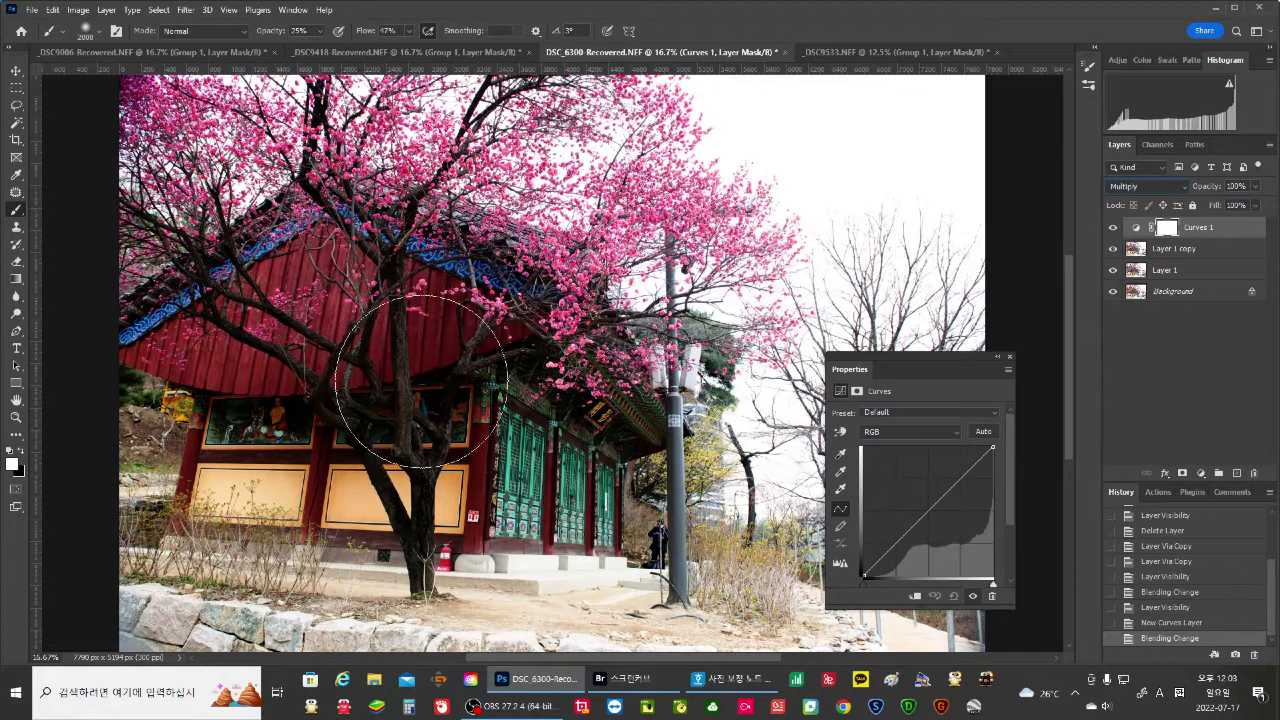
Brighten the midtones of Curves 1 by raising the middle of its RGB curve slightly.
left_click(929, 509)
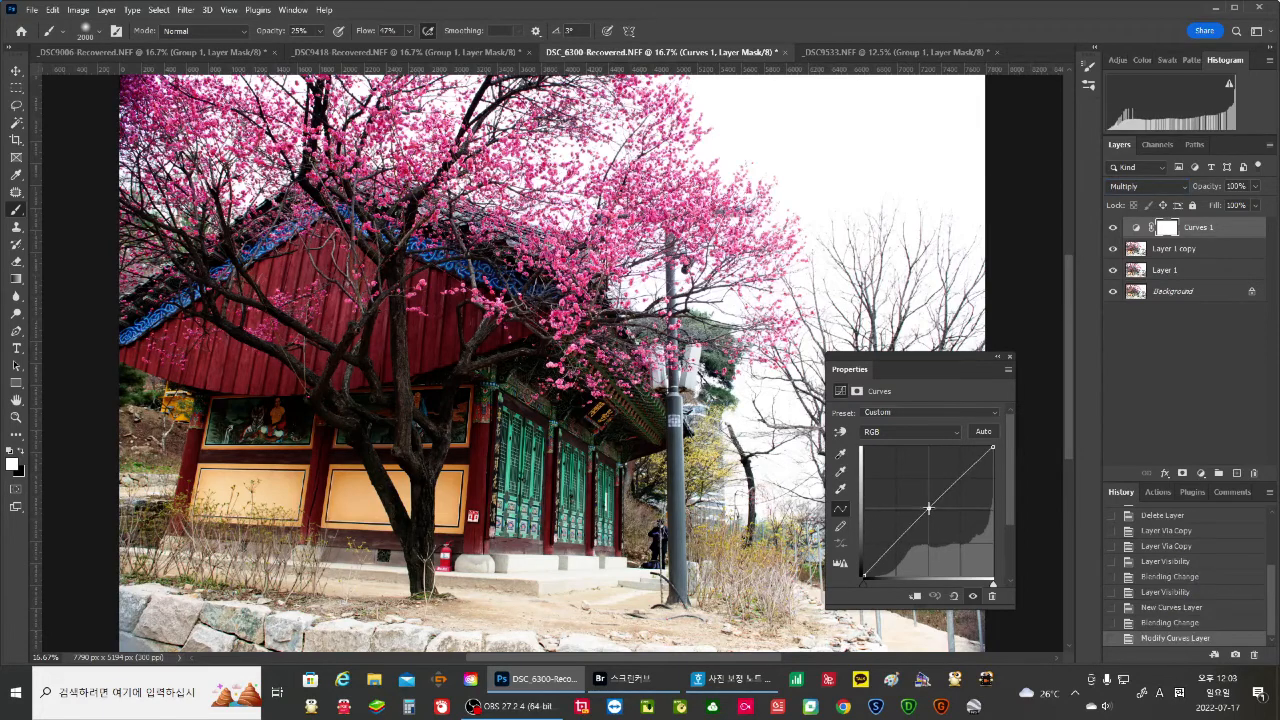
left_click_drag(928, 509, 918, 499)
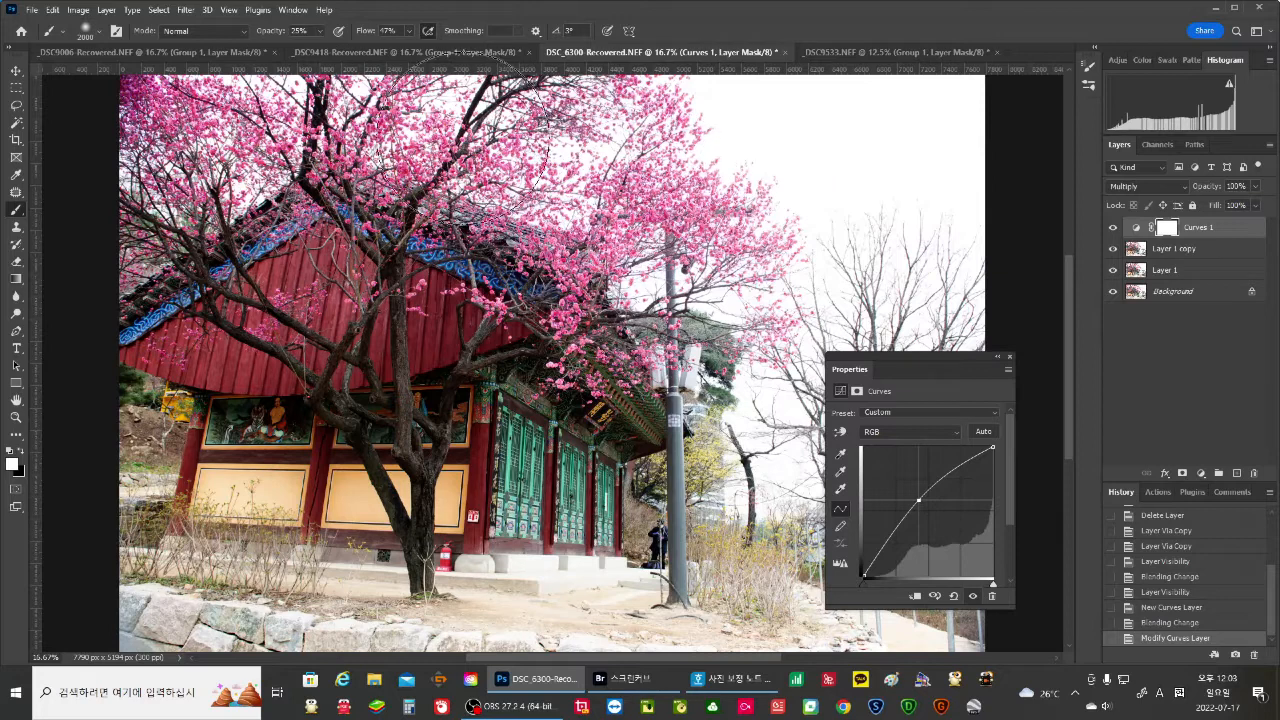
left_click(1010, 358)
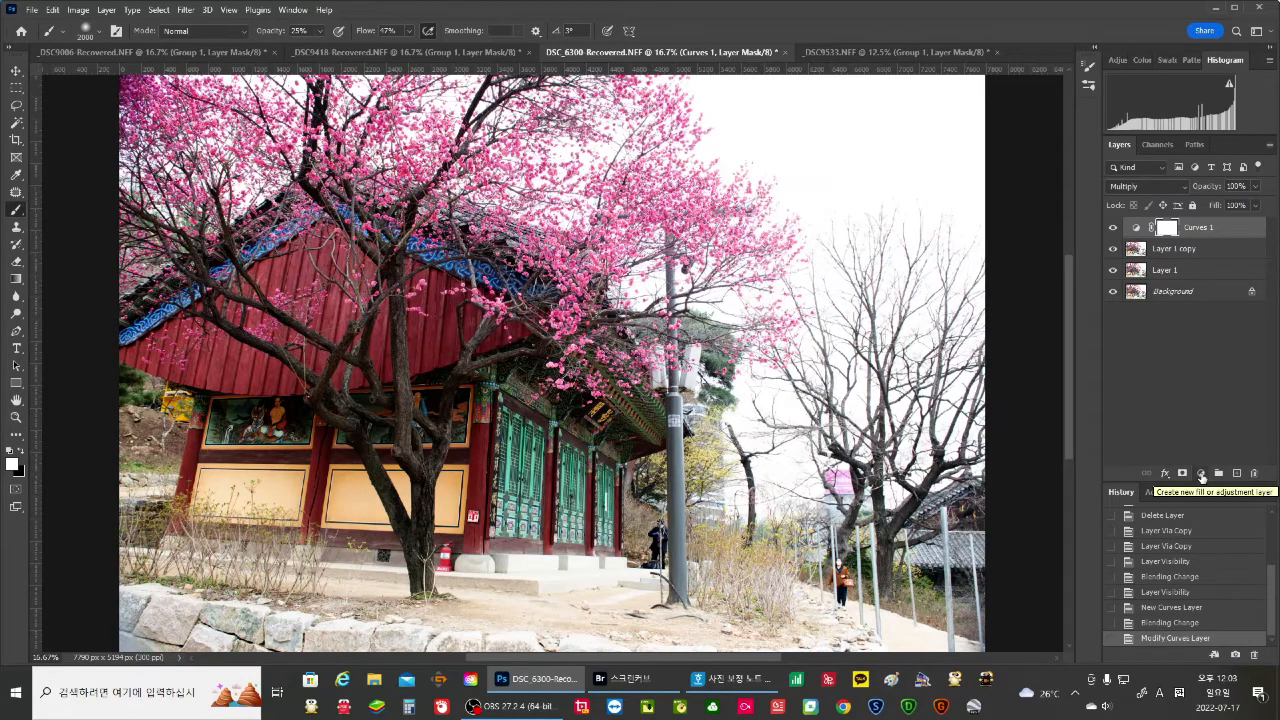
Add a second Curves adjustment with the midtones anchored, the highlights lowered slightly and a point in the shadows.
left_click(1201, 476)
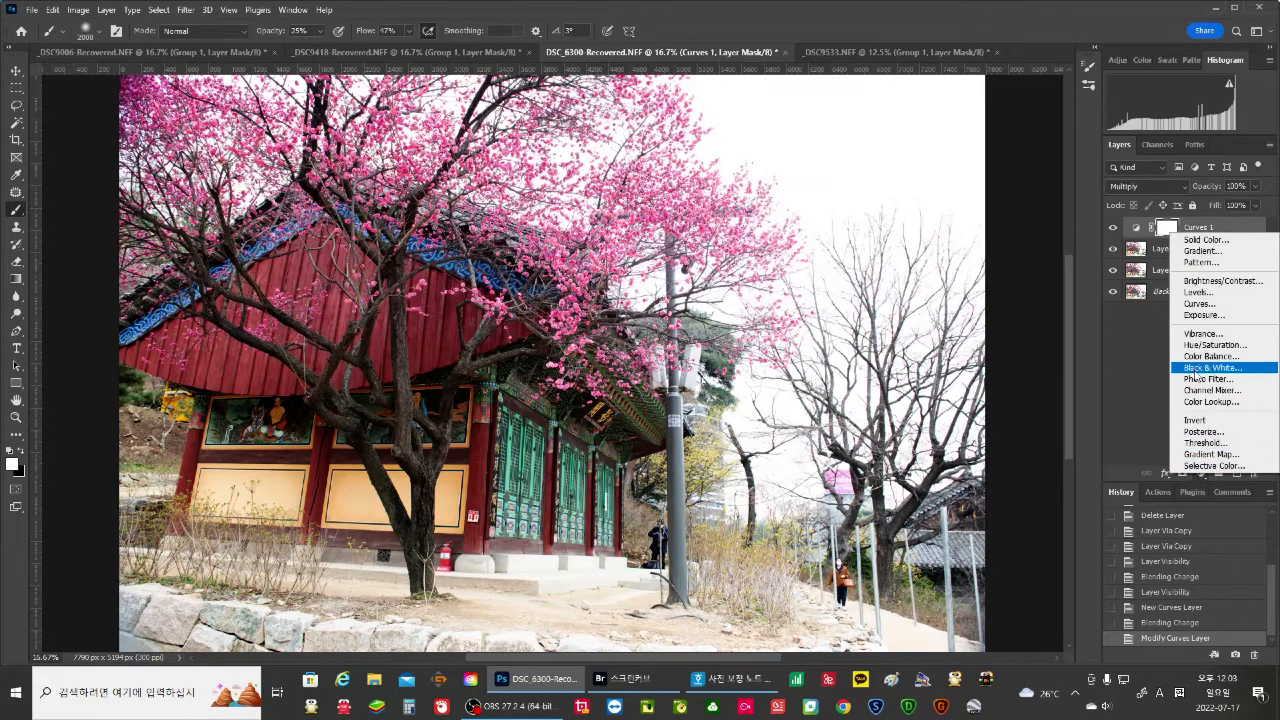
left_click(1212, 306)
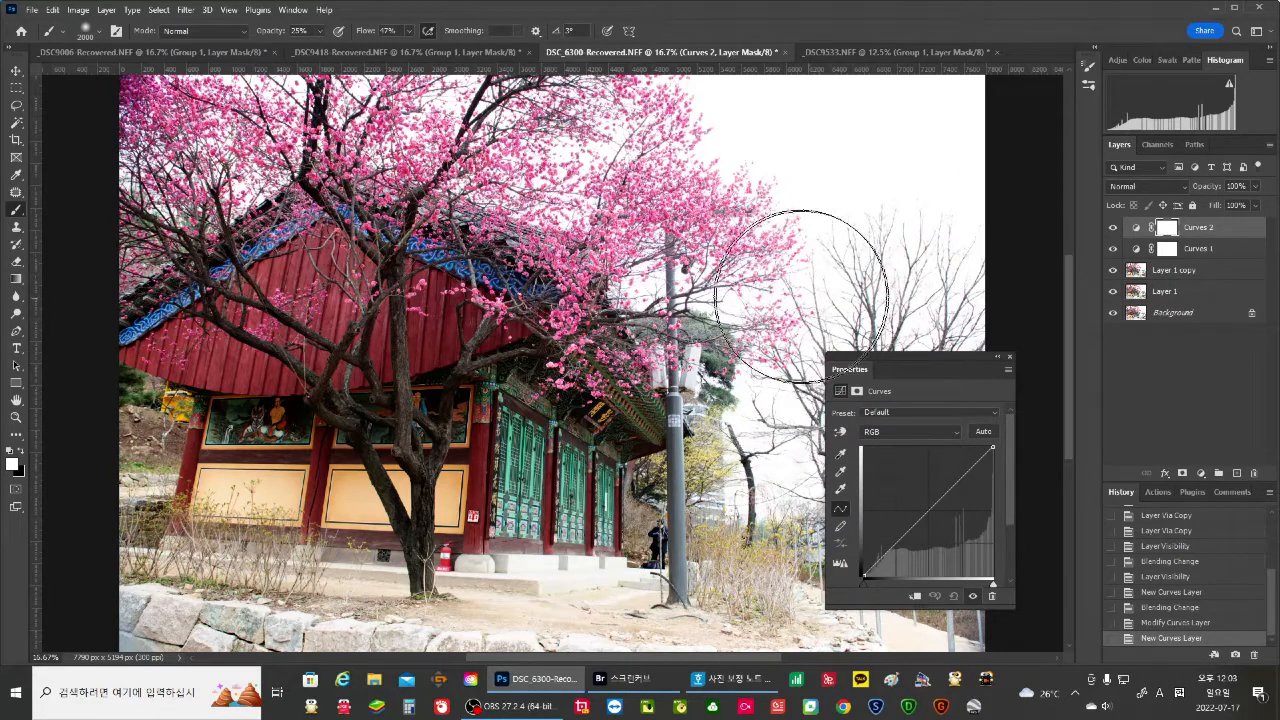
left_click(929, 511)
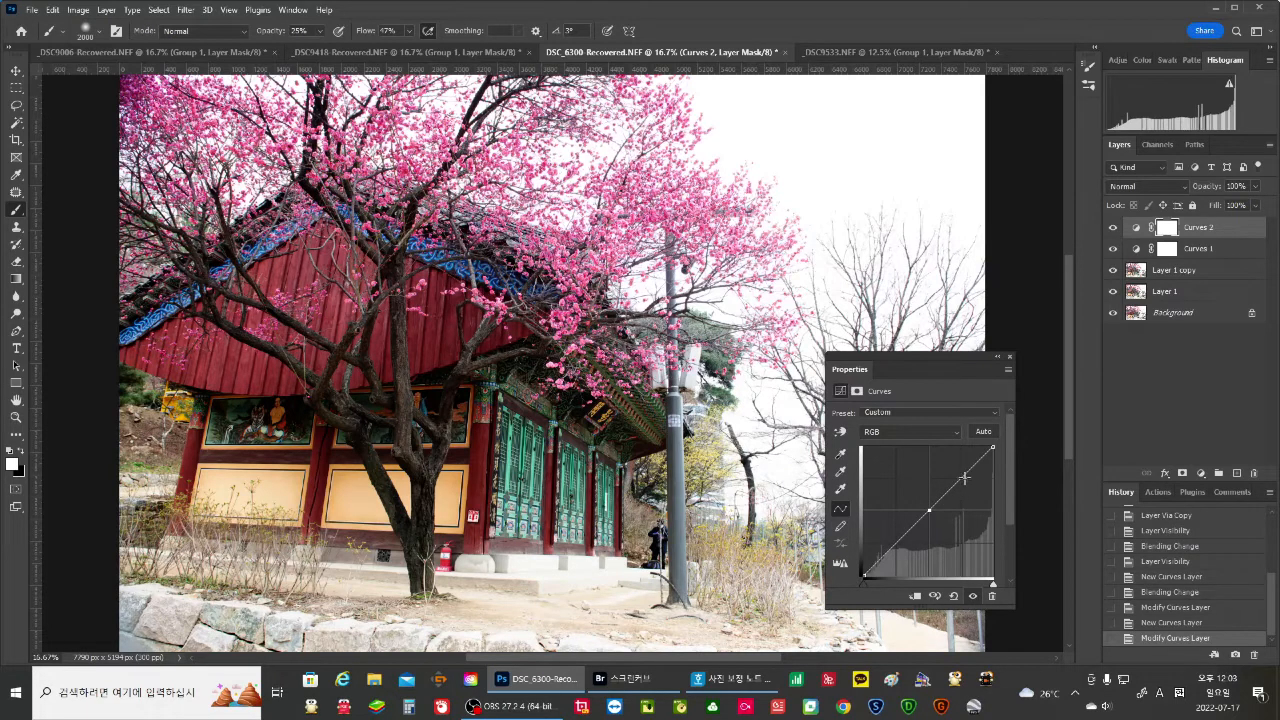
left_click_drag(961, 478, 964, 482)
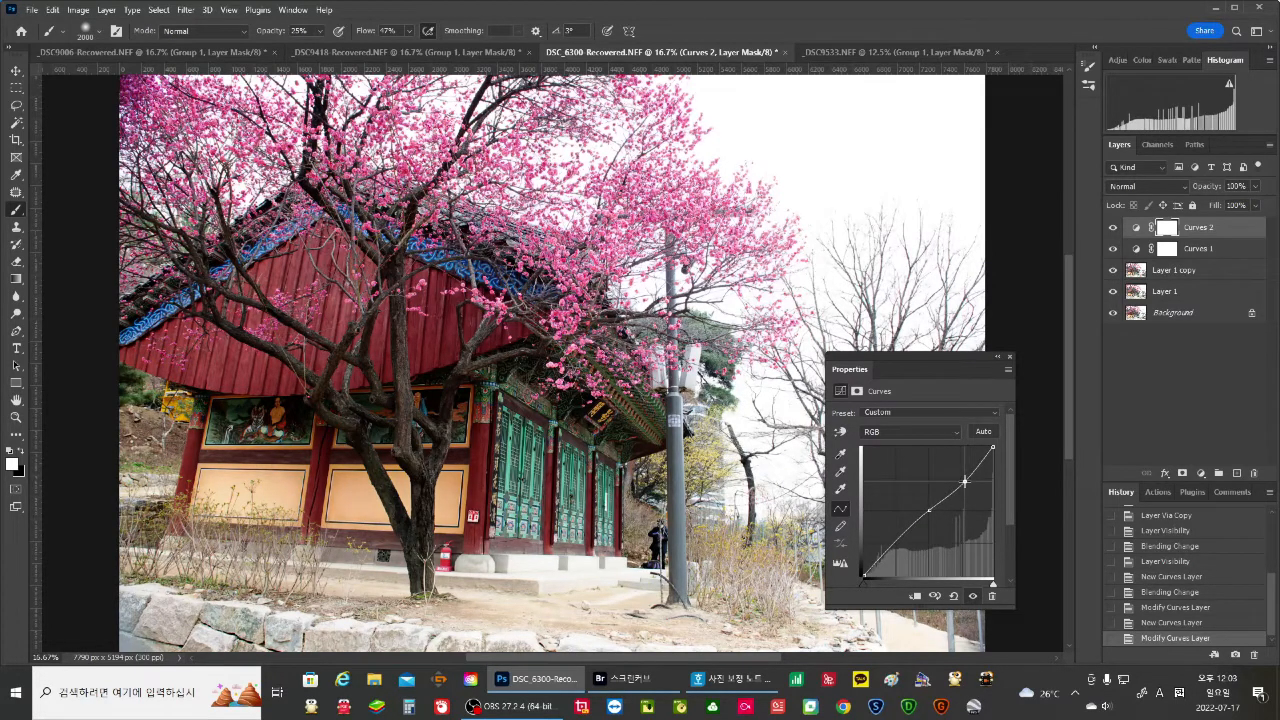
left_click(891, 547)
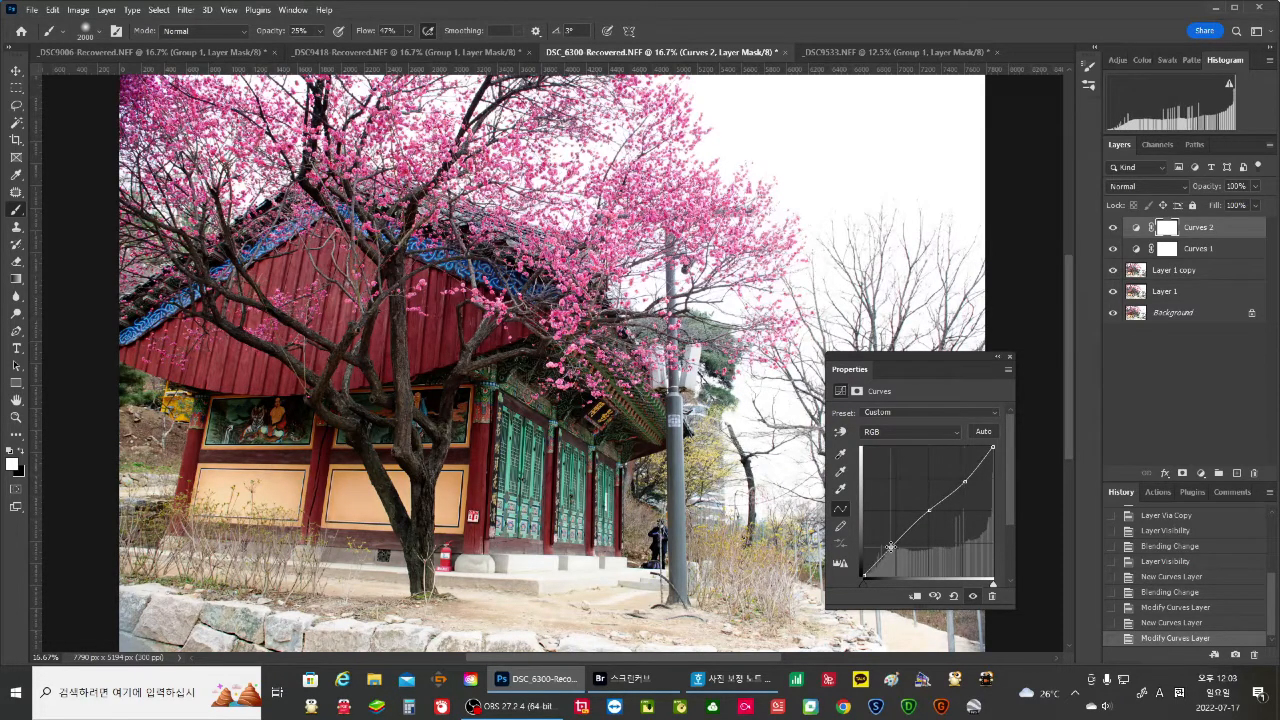
Try bending the upper part of the Curves 2 curve with extra points, and remove those points.
left_click(955, 494)
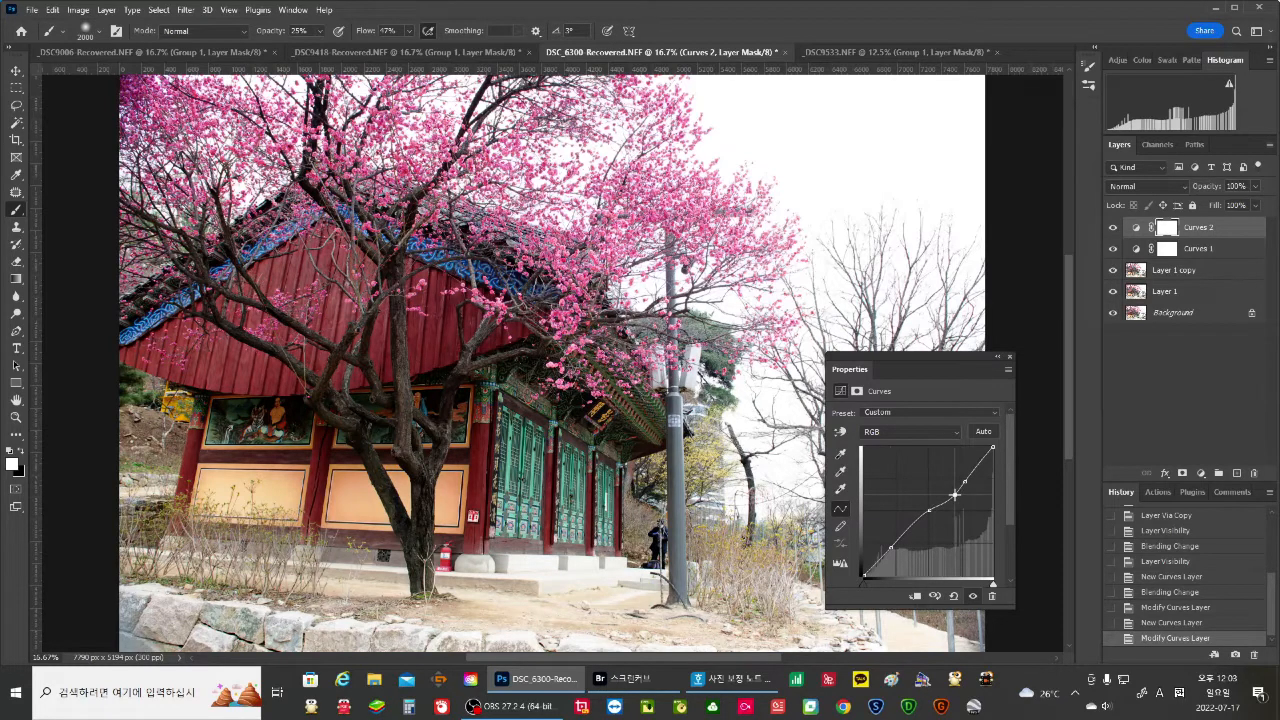
left_click(973, 474)
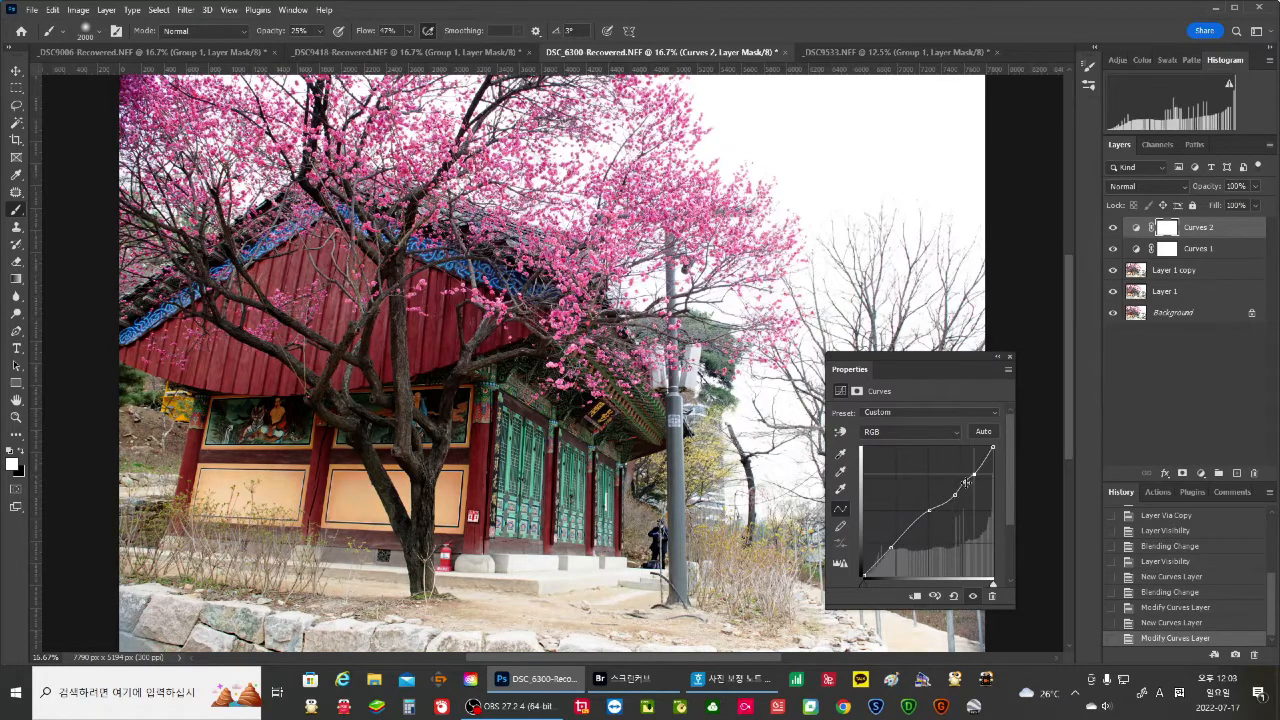
left_click_drag(966, 484, 971, 486)
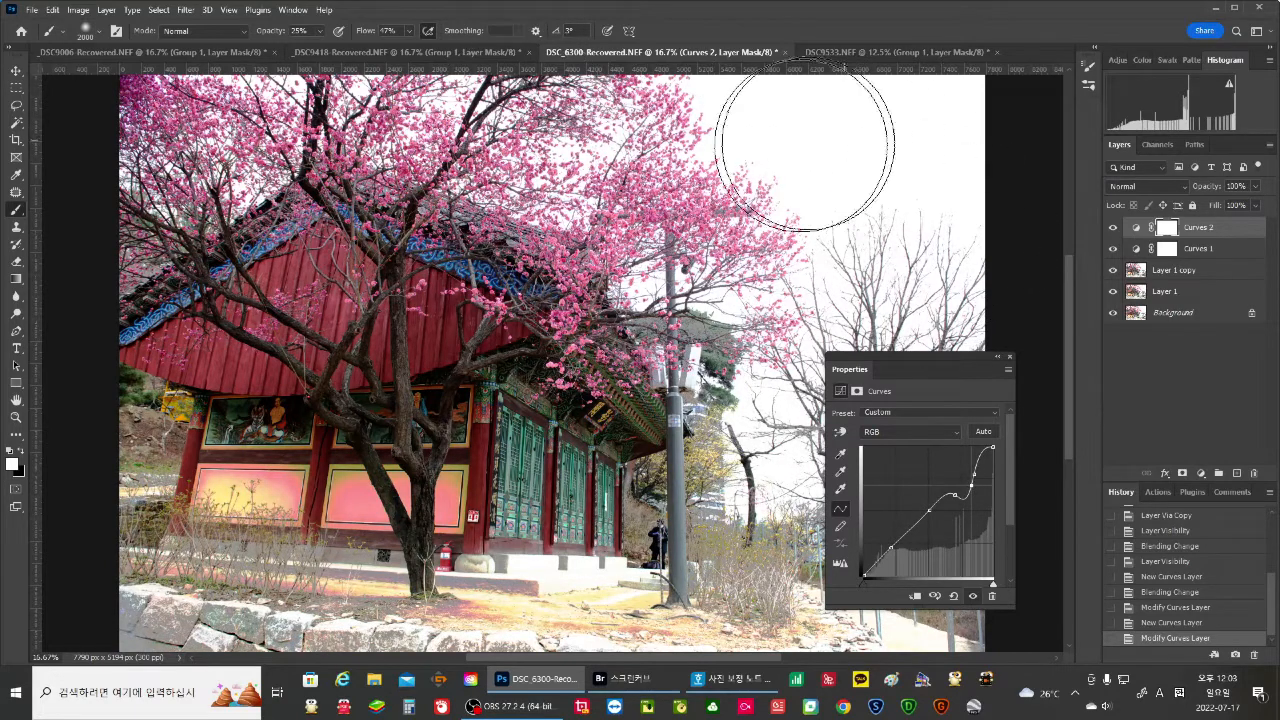
left_click_drag(973, 484, 1186, 557)
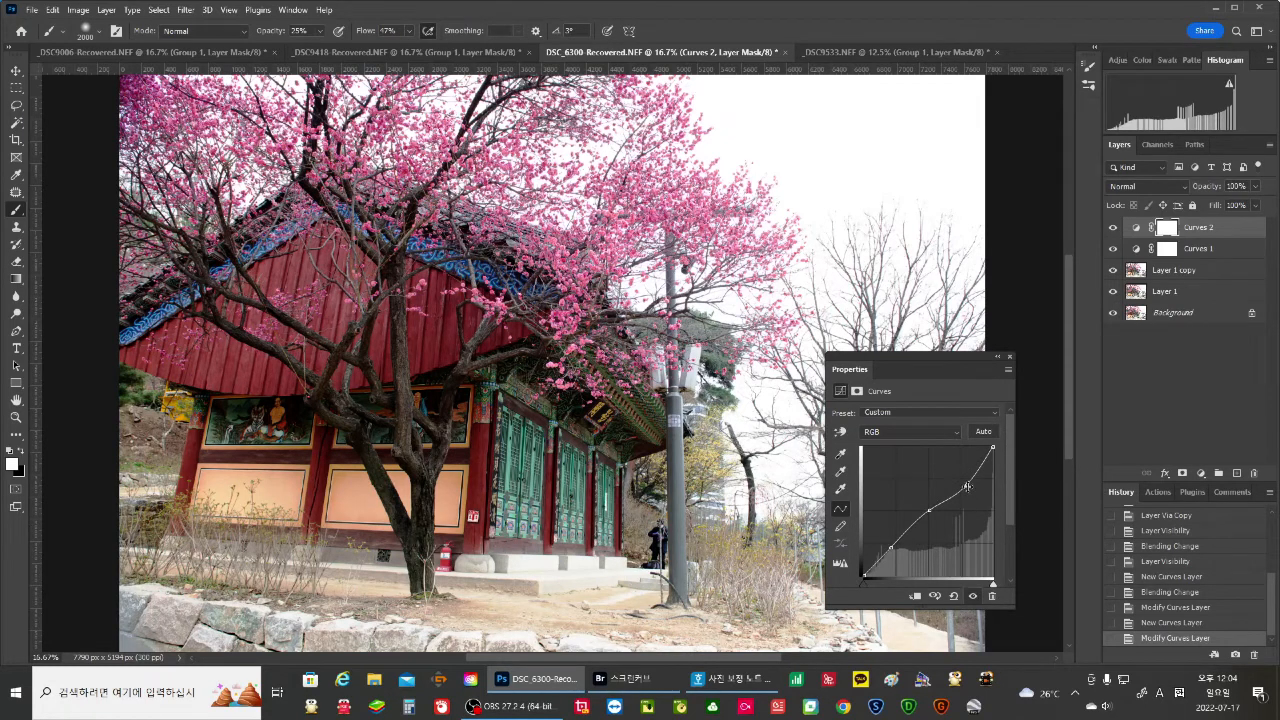
Fine-tune Curves 2 by lowering its highlight point slightly and raising the shadow point a little.
left_click_drag(965, 484, 969, 487)
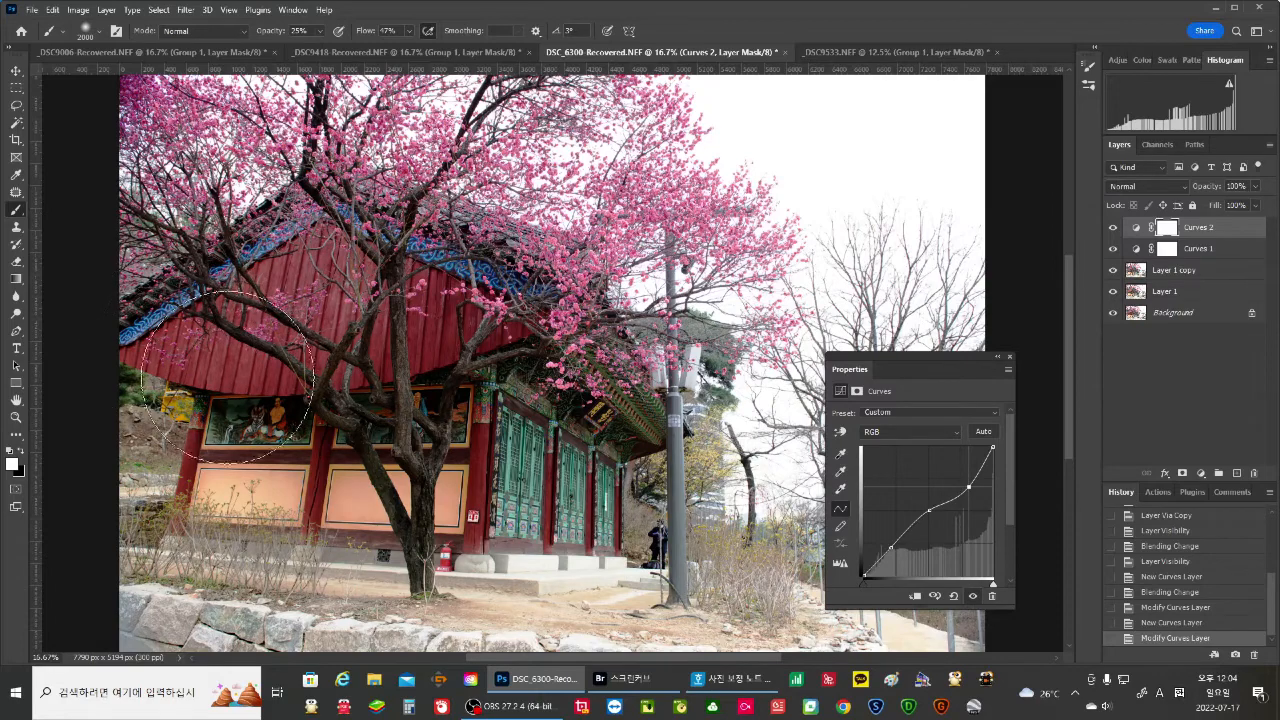
mouse_move(893, 547)
left_mouse_down()
mouse_move(887, 537)
mouse_move(894, 545)
left_mouse_up()
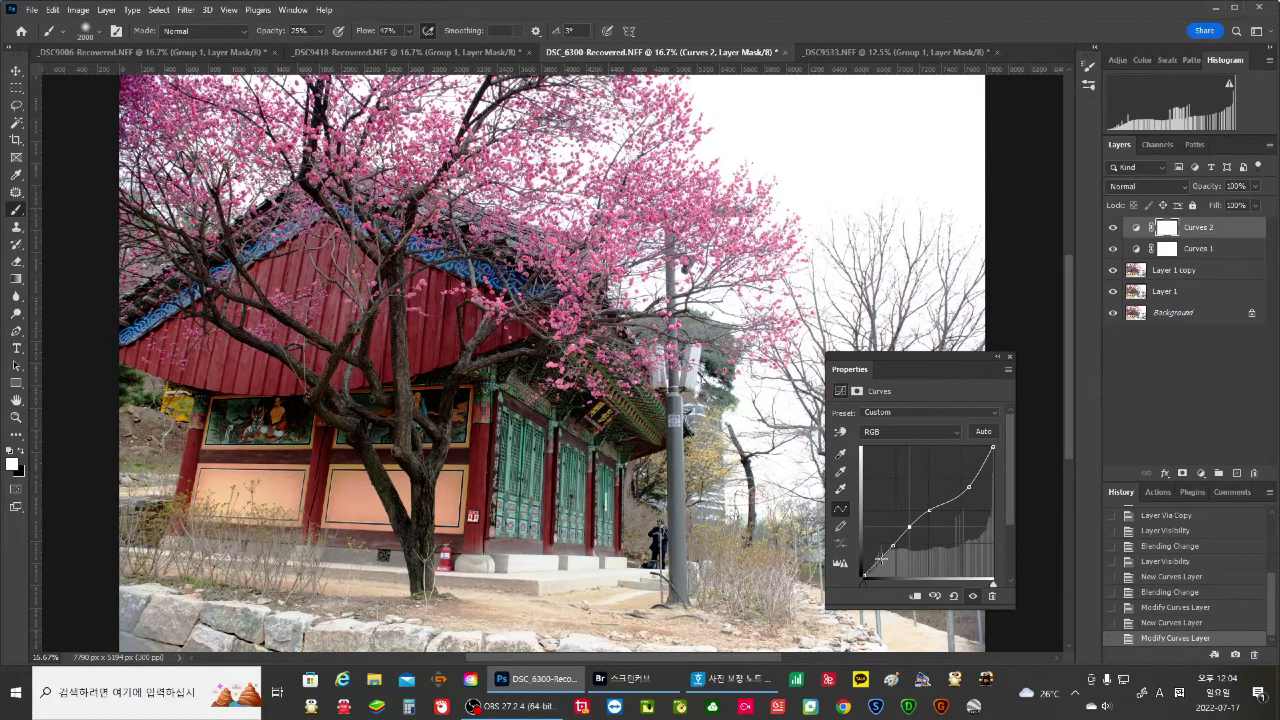
left_click_drag(969, 485, 968, 487)
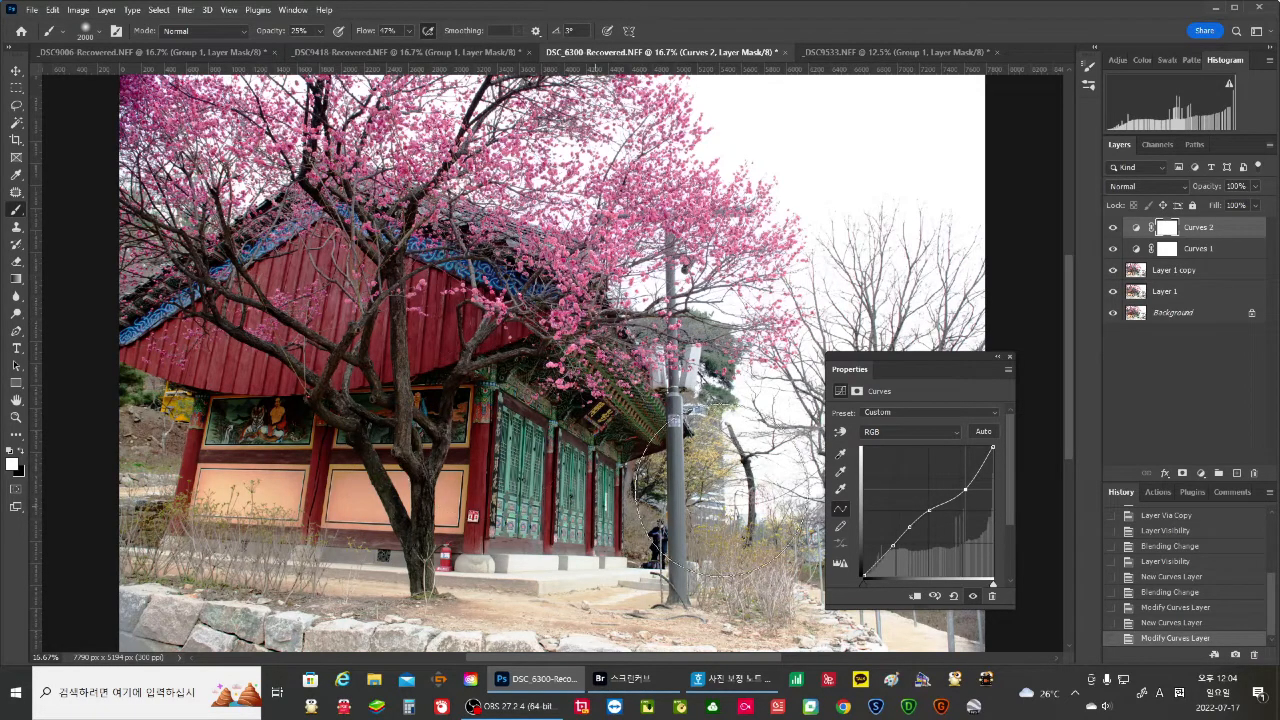
left_click(1010, 357)
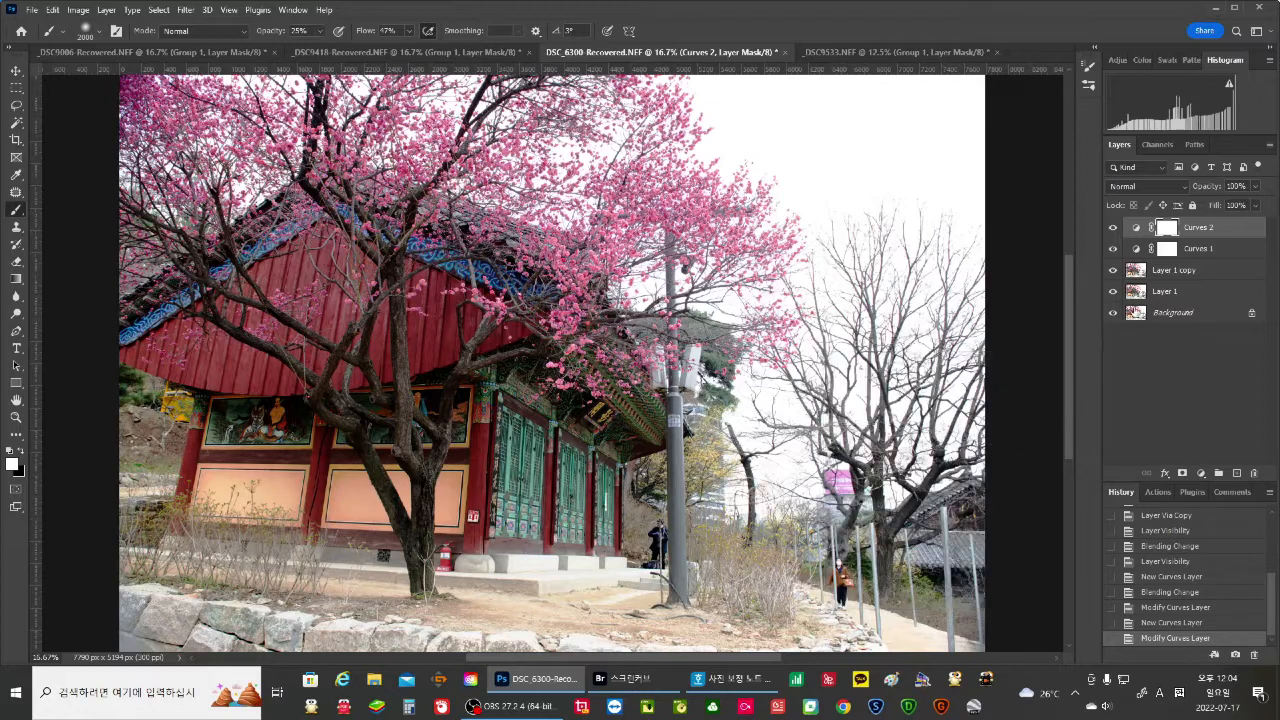
Group the Curves 1 and Curves 2 adjustments and add a black mask to the group.
left_click(1174, 256, "ctrl")
left_click(1175, 257, "ctrl")
left_click(1198, 252, "shift")
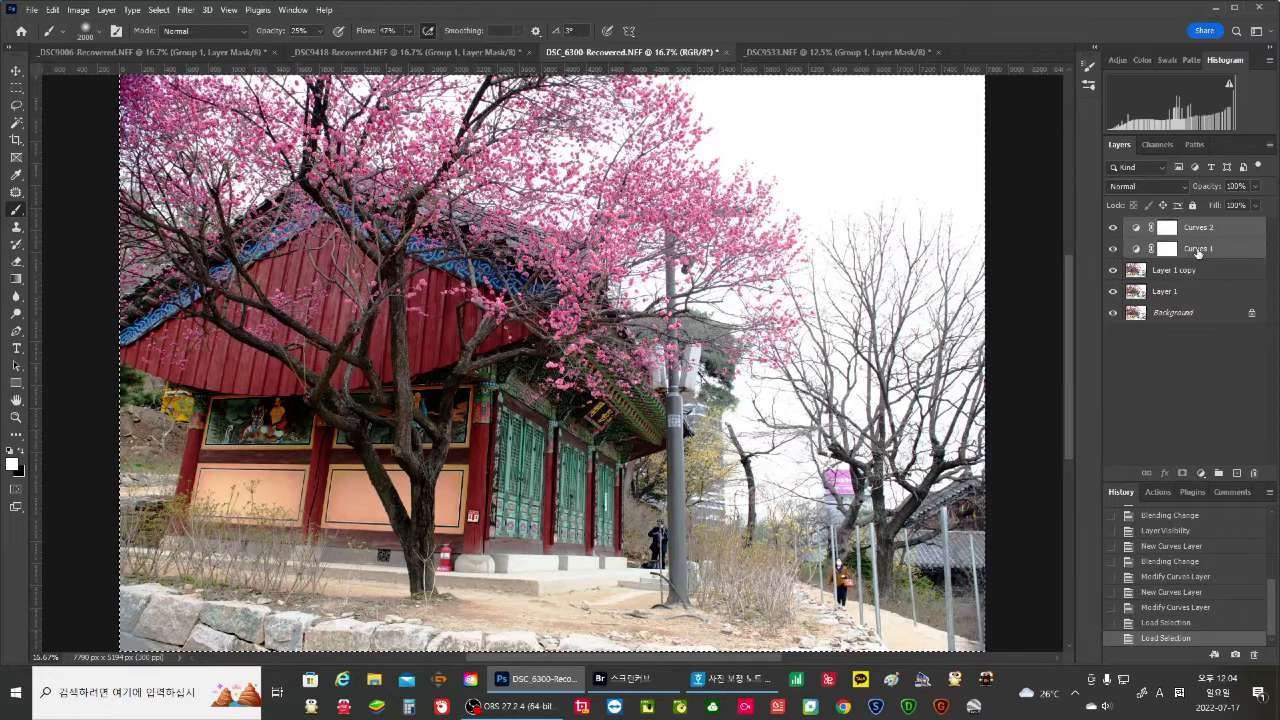
key("ctrl+g")
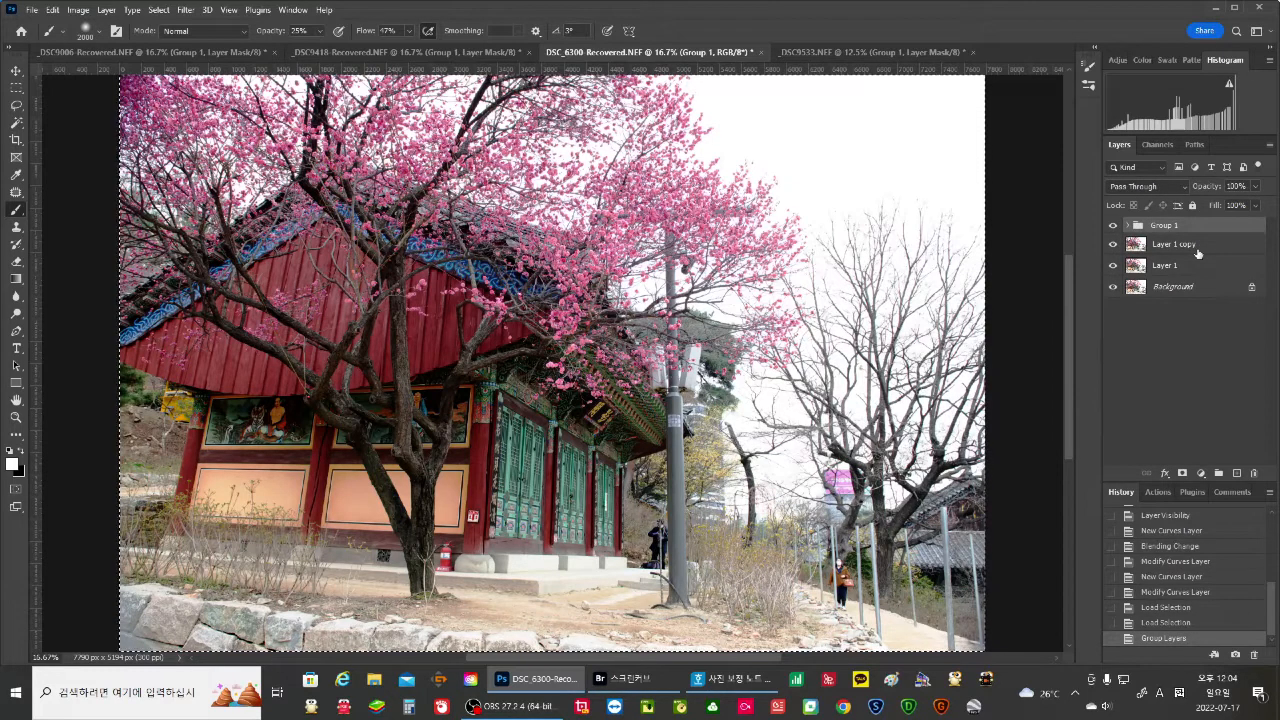
left_click(1183, 474)
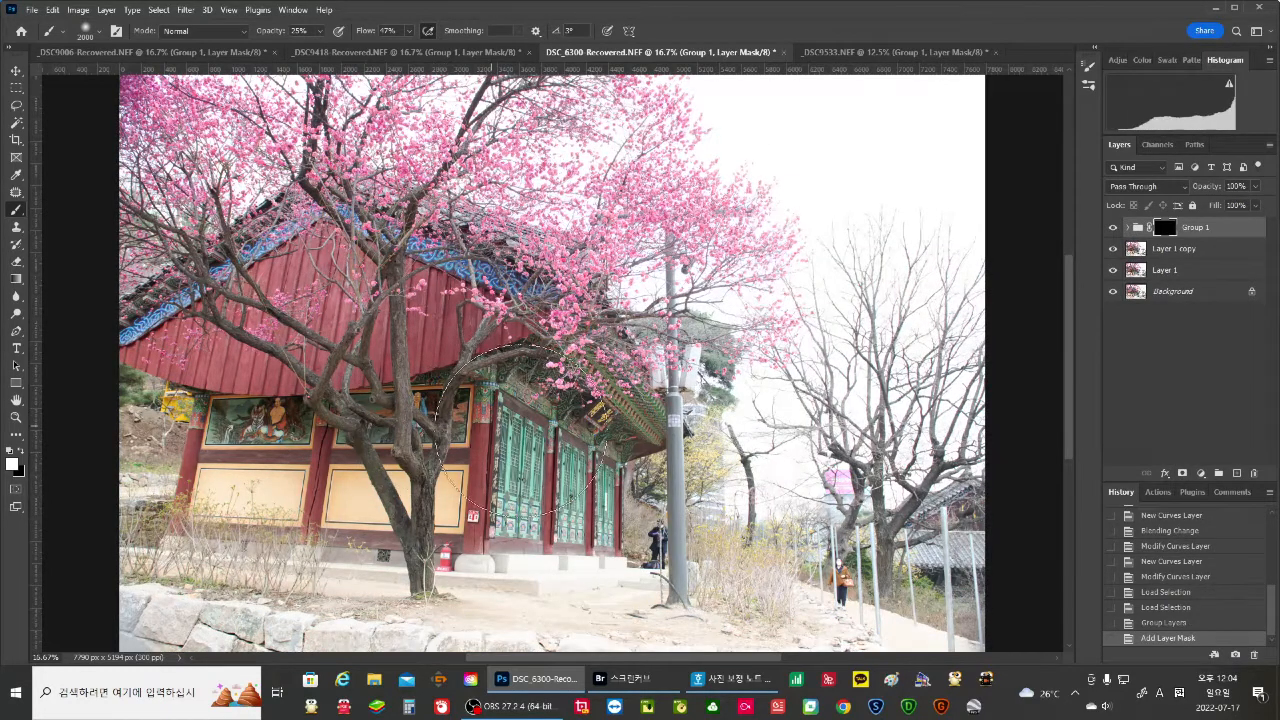
Brush white into the Group 1 mask over the temple, blossoms, ground and bare trees, raising brush opacity to 41% and 58%.
mouse_move(395, 355)
left_mouse_down()
mouse_move(340, 345)
mouse_move(470, 340)
left_mouse_up()
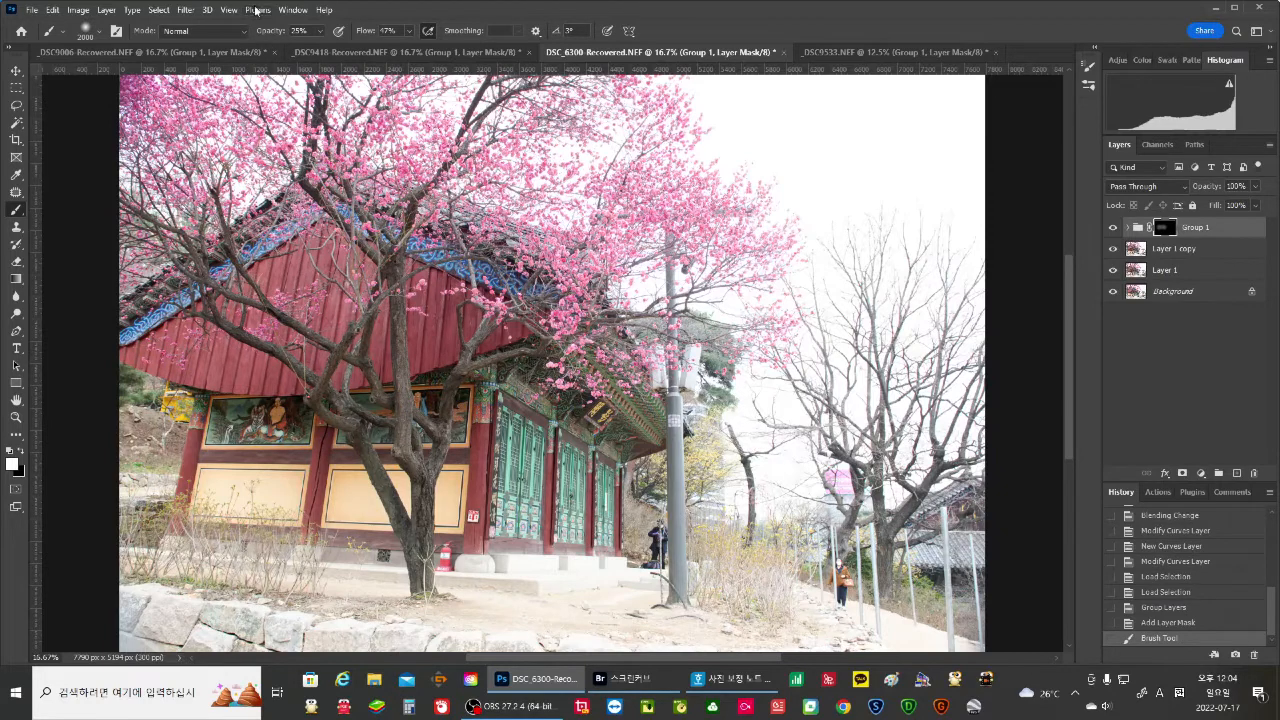
left_click(321, 32)
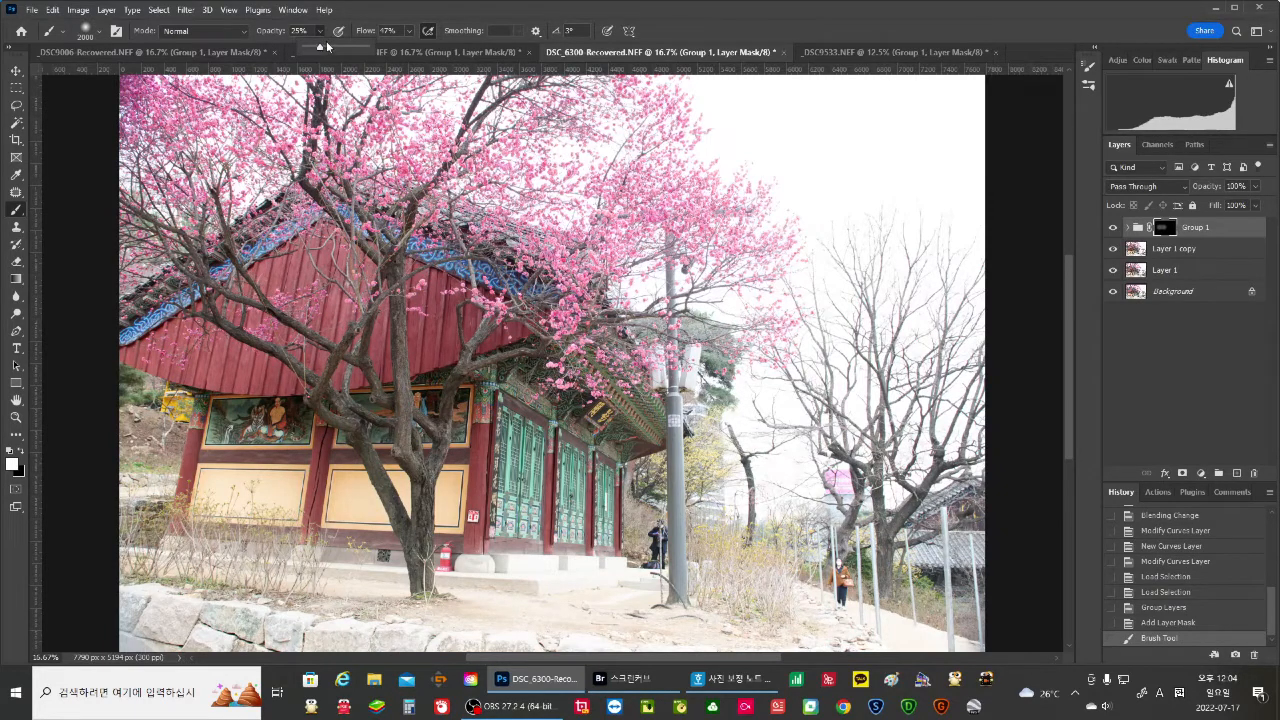
mouse_move(466, 300)
left_mouse_down()
mouse_move(455, 310)
mouse_move(290, 270)
mouse_move(264, 246)
mouse_move(540, 190)
mouse_move(680, 420)
mouse_move(200, 470)
mouse_move(228, 398)
mouse_move(300, 440)
mouse_move(483, 500)
mouse_move(740, 520)
mouse_move(904, 474)
mouse_move(816, 275)
left_mouse_up()
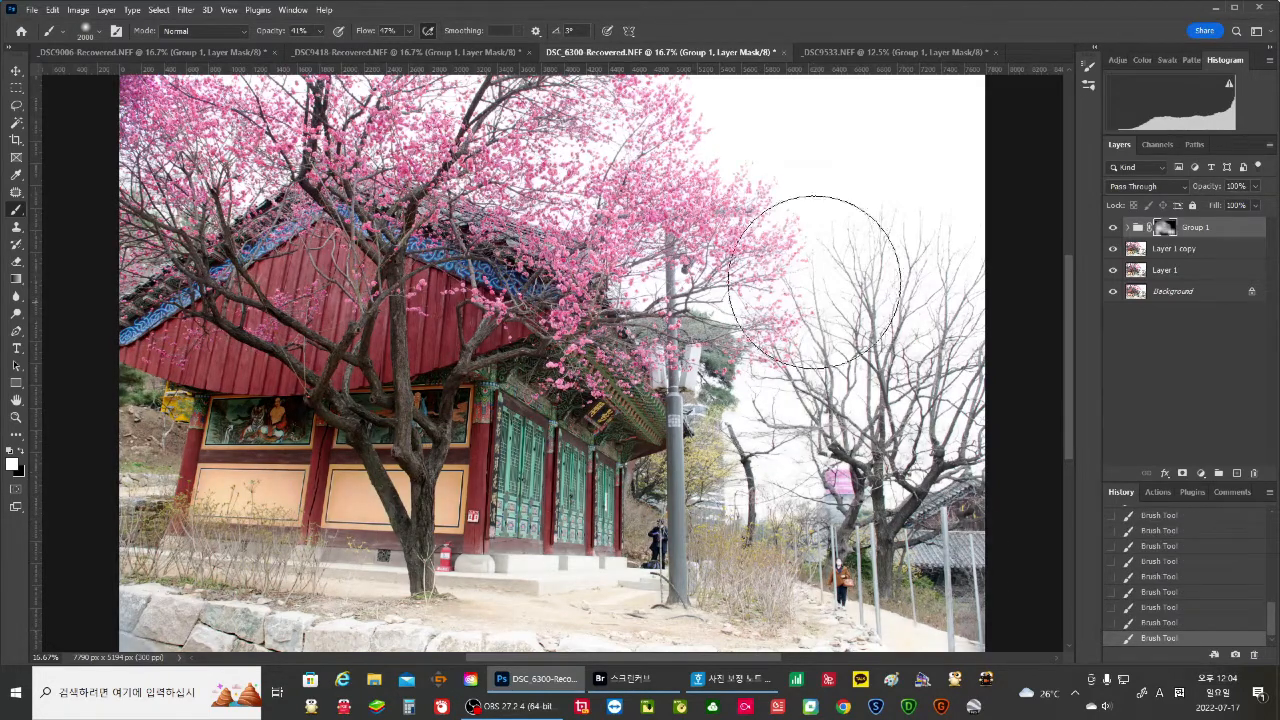
left_click(320, 31)
left_click_drag(331, 45, 337, 46)
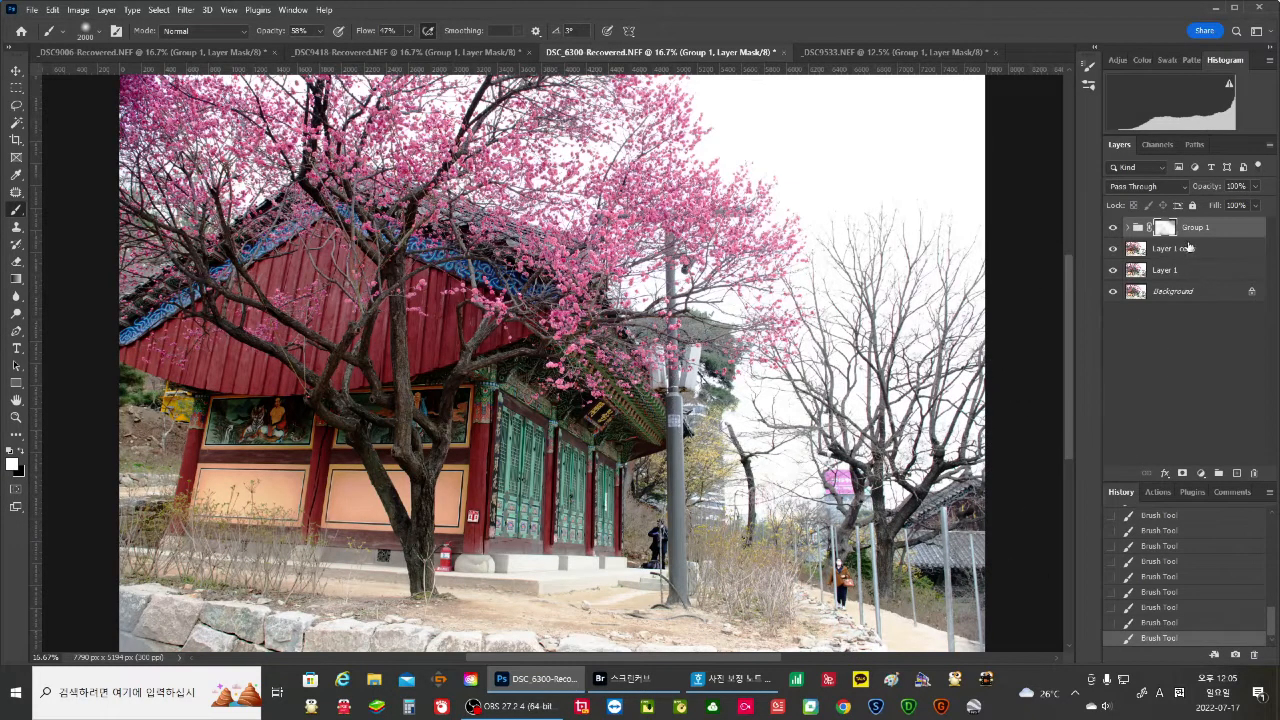
Hide Group 1 to compare the temple photo with and without the masked Curves correction.
left_click(1113, 228)
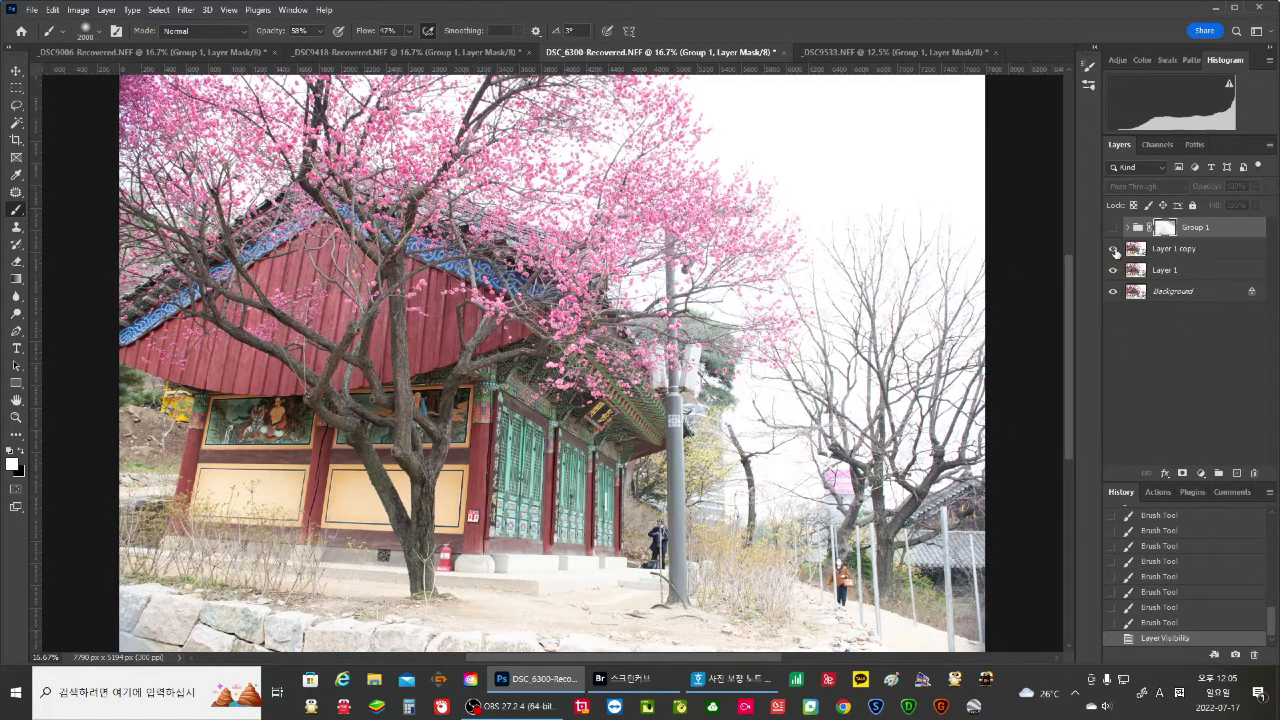